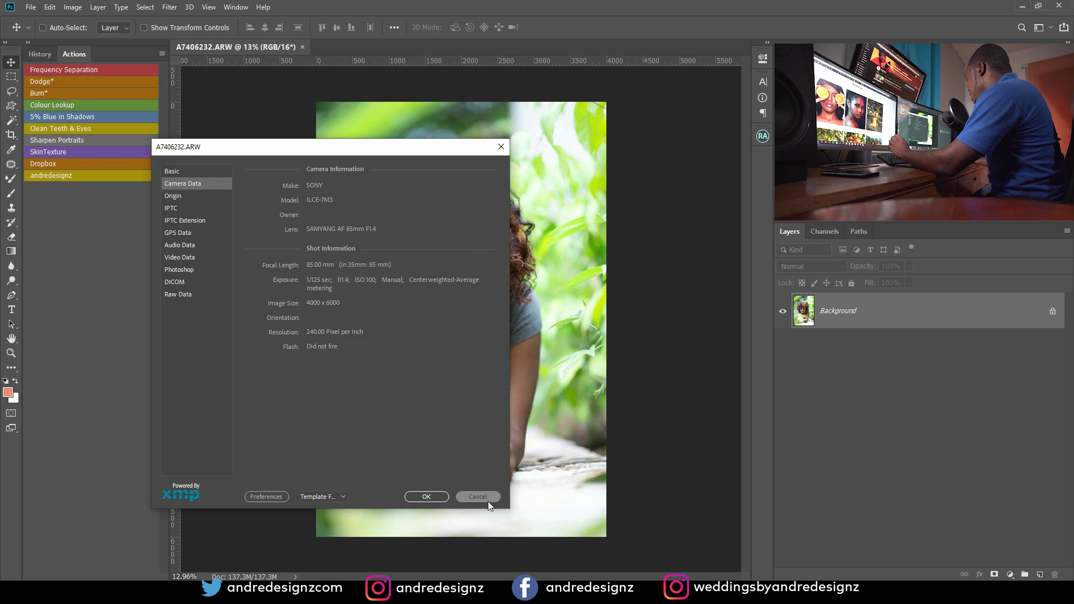
Close the camera file info so the portrait A7406232.ARW is displayed
{"action": "scroll", "coordinate": [469, 367], "scroll_direction": "up", "scroll_amount": 5}
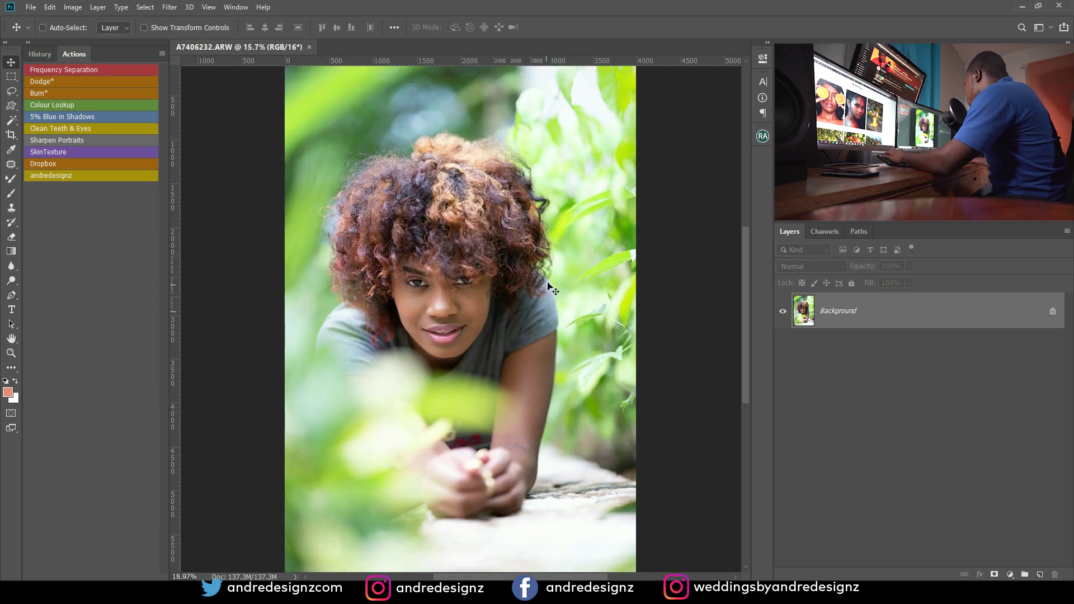
{"action": "scroll", "coordinate": [307, 300], "scroll_direction": "up", "scroll_amount": 3}
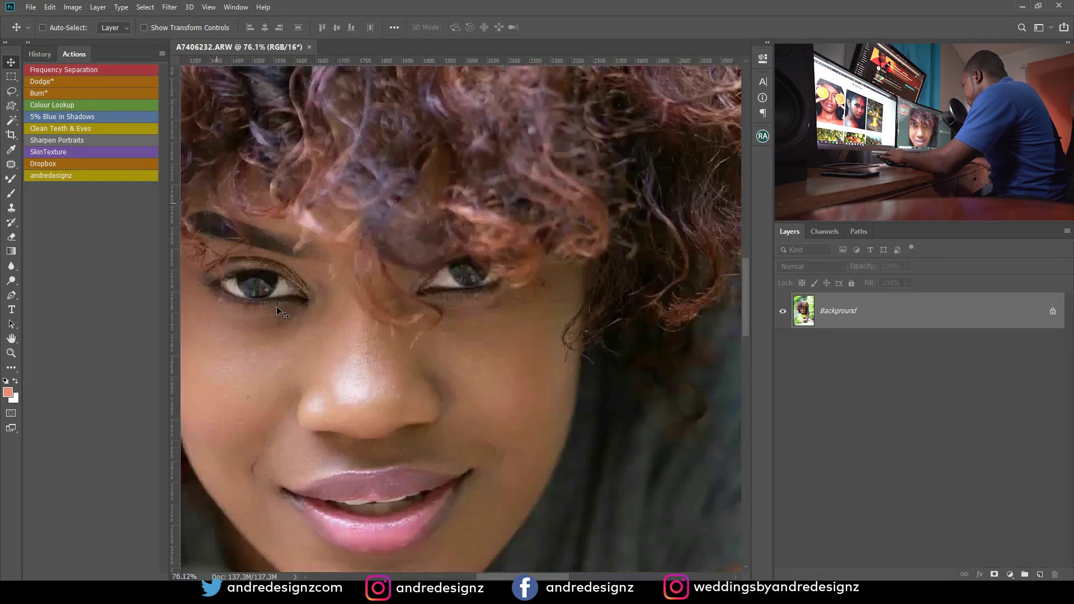
{"action": "left_click_drag", "start_coordinate": [308, 299], "coordinate": [330, 156]}
{"action": "key", "text": "ctrl+r"}
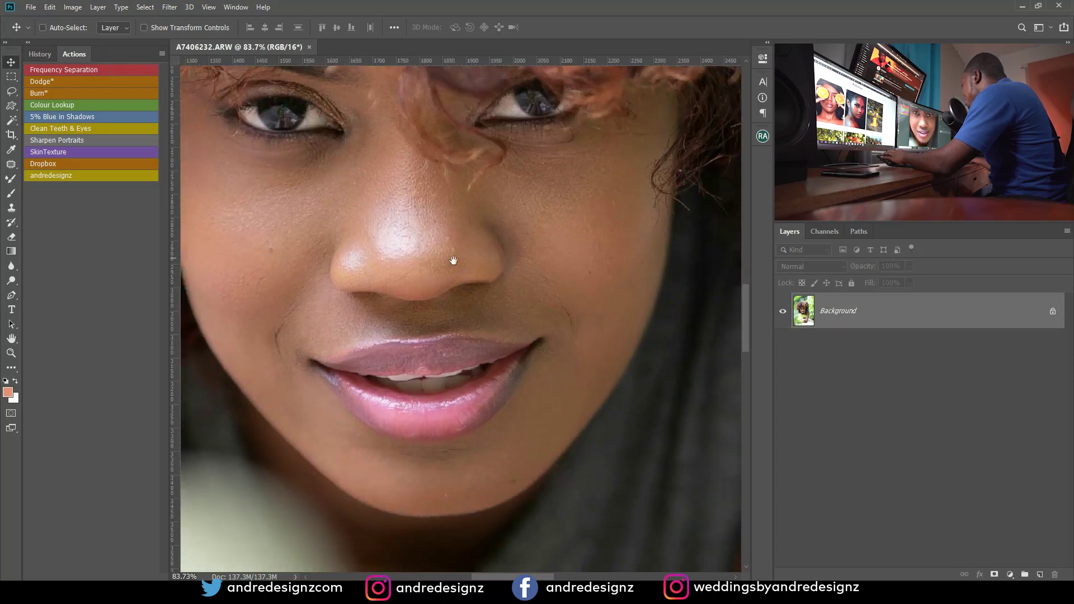
{"action": "scroll", "coordinate": [464, 261], "scroll_direction": "down", "scroll_amount": 4}
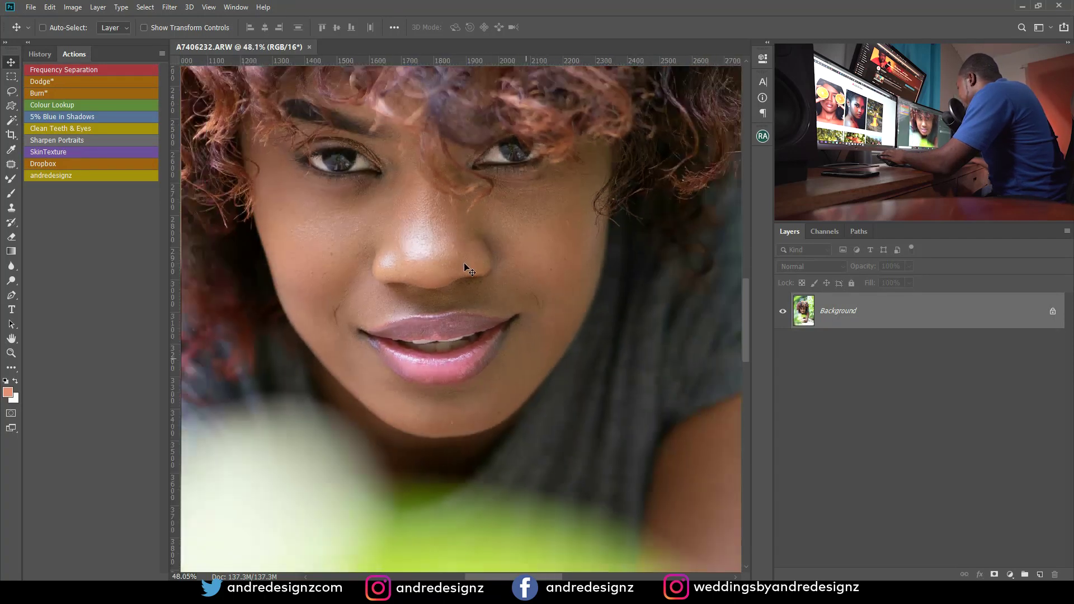
{"action": "scroll", "coordinate": [464, 268], "scroll_direction": "down", "scroll_amount": 3}
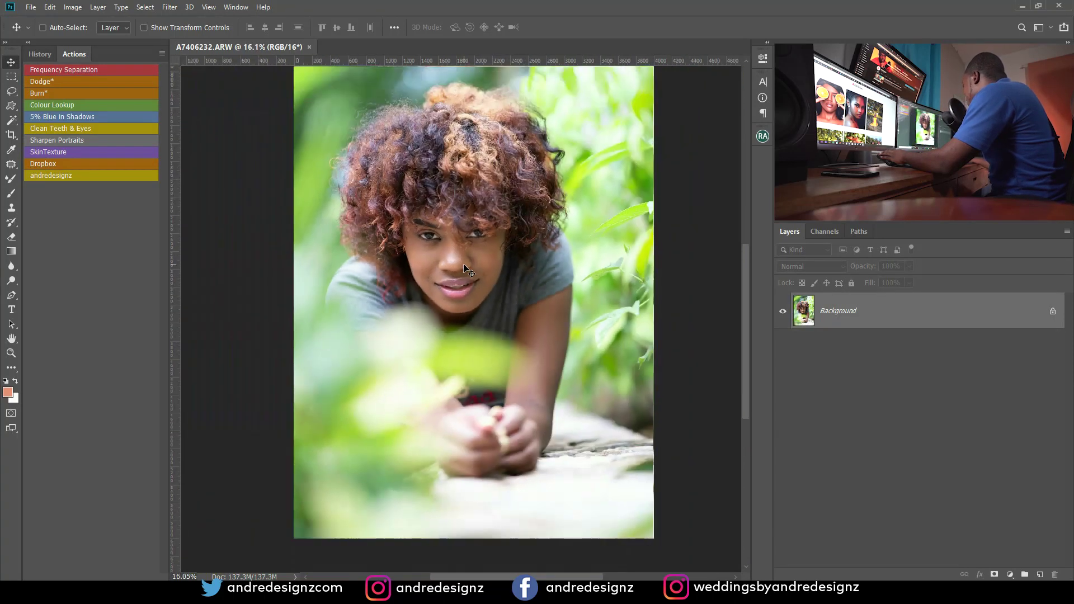
{"action": "scroll", "coordinate": [448, 261], "scroll_direction": "down", "scroll_amount": 1}
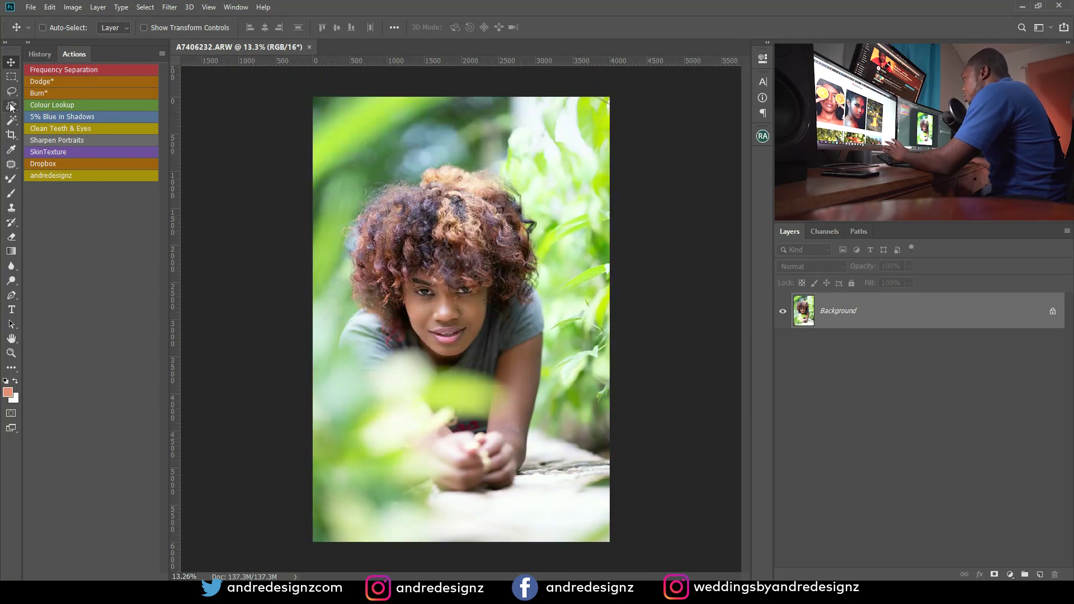
{"action": "left_click", "coordinate": [11, 137]}
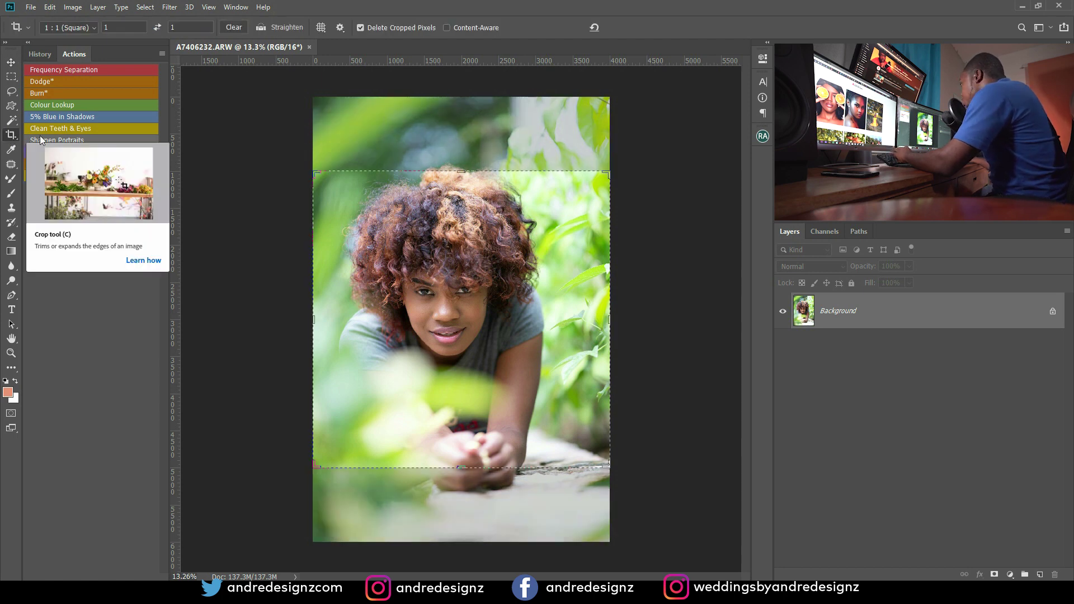
Crop to a 4:5 (8:10) frame, nudging the photo up and pulling in the right edge
{"action": "left_click", "coordinate": [85, 25]}
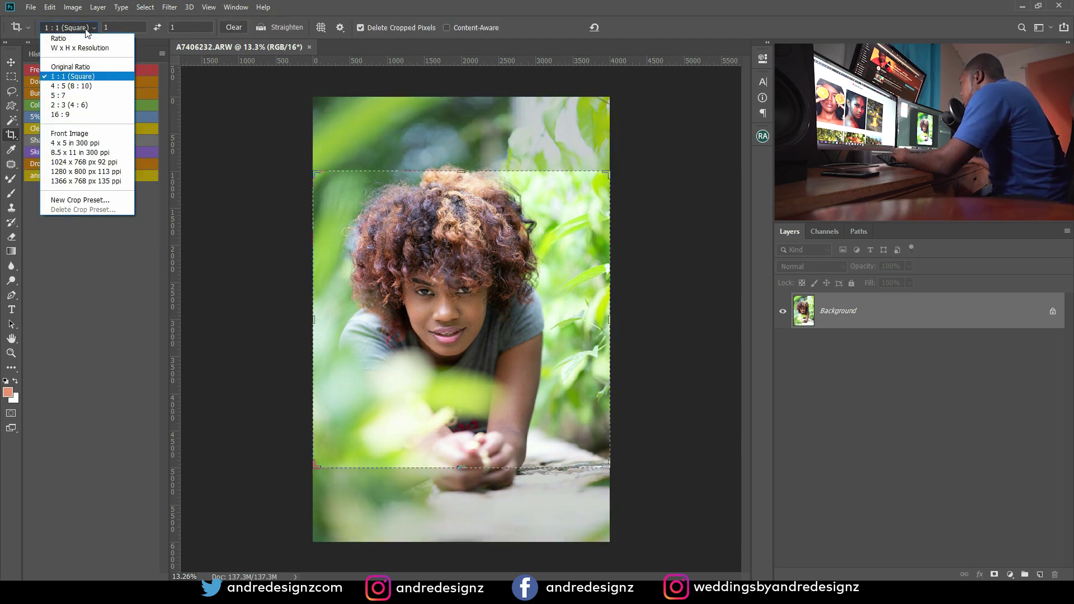
{"action": "left_click", "coordinate": [93, 85]}
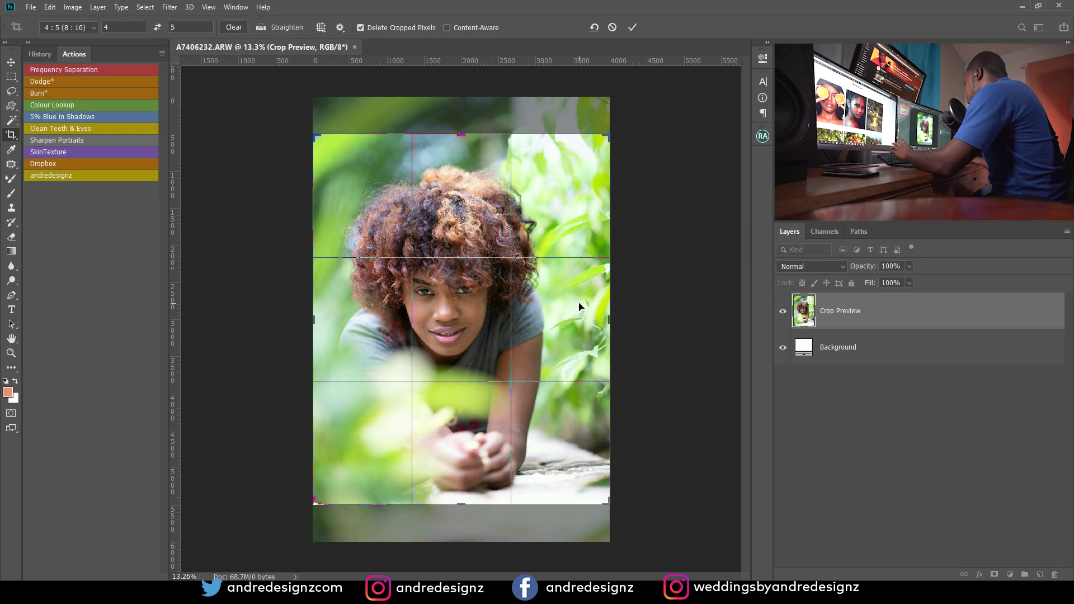
{"action": "key", "text": "Up"}
{"action": "key", "text": "Up"}
{"action": "key", "text": "Up"}
{"action": "key", "text": "Up"}
{"action": "key", "text": "Up"}
{"action": "key", "text": "Up"}
{"action": "key", "text": "Up"}
{"action": "key", "text": "Up"}
{"action": "key", "text": "Up"}
{"action": "key", "text": "Up"}
{"action": "key", "text": "Up"}
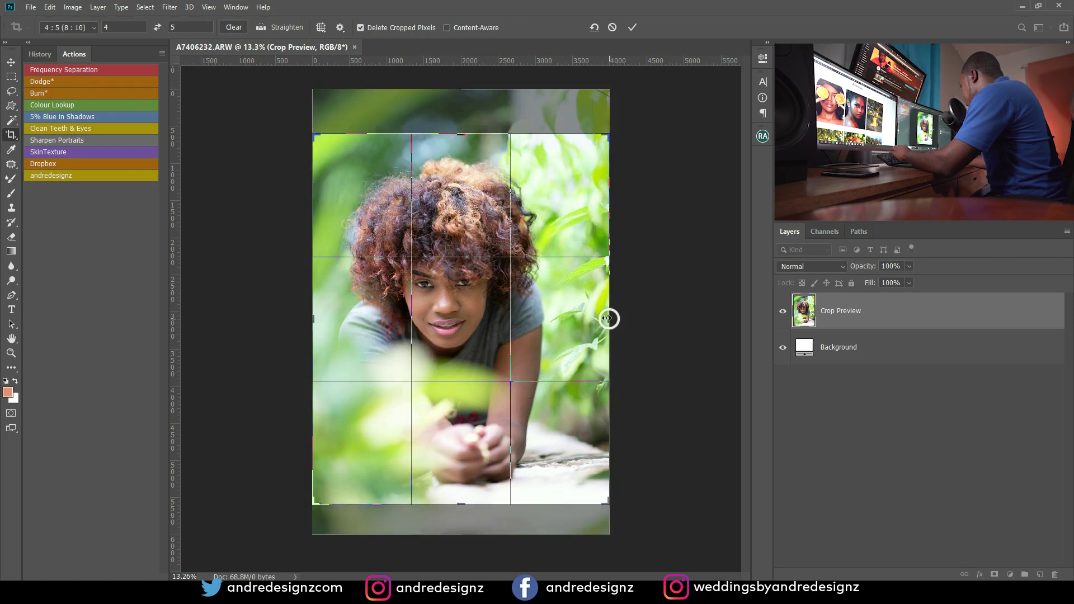
{"action": "left_click_drag", "start_coordinate": [609, 319], "coordinate": [599, 316]}
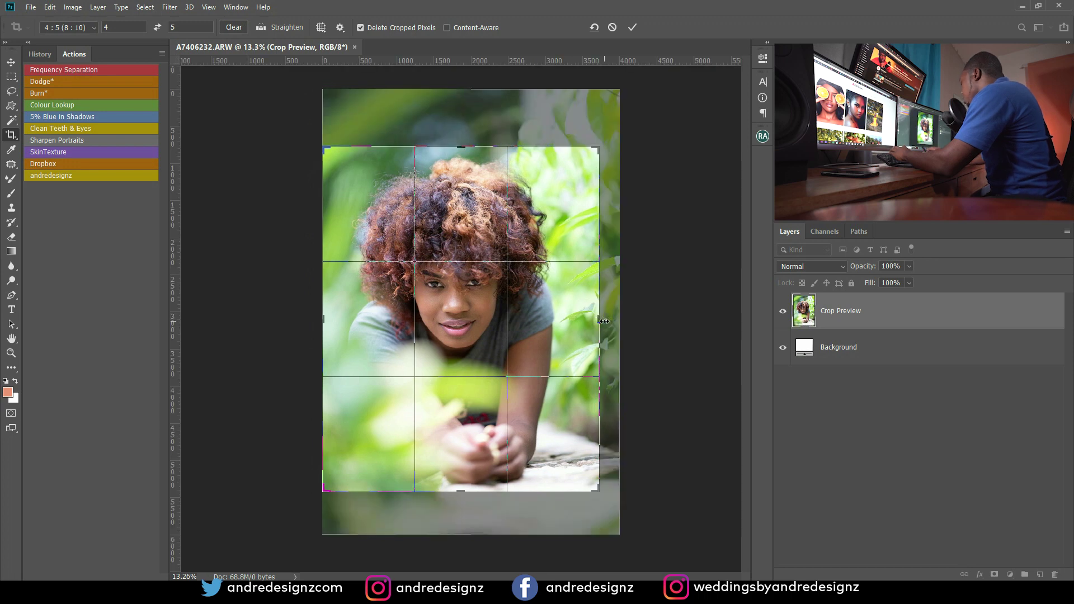
{"action": "key", "text": "Return"}
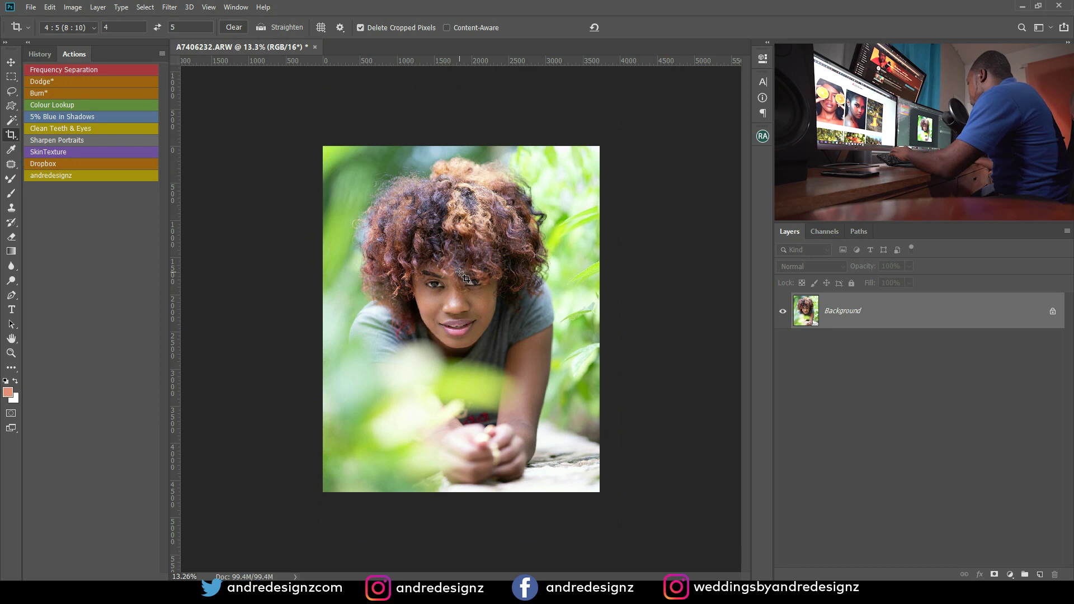
{"action": "scroll", "coordinate": [467, 301], "scroll_direction": "up", "scroll_amount": 6}
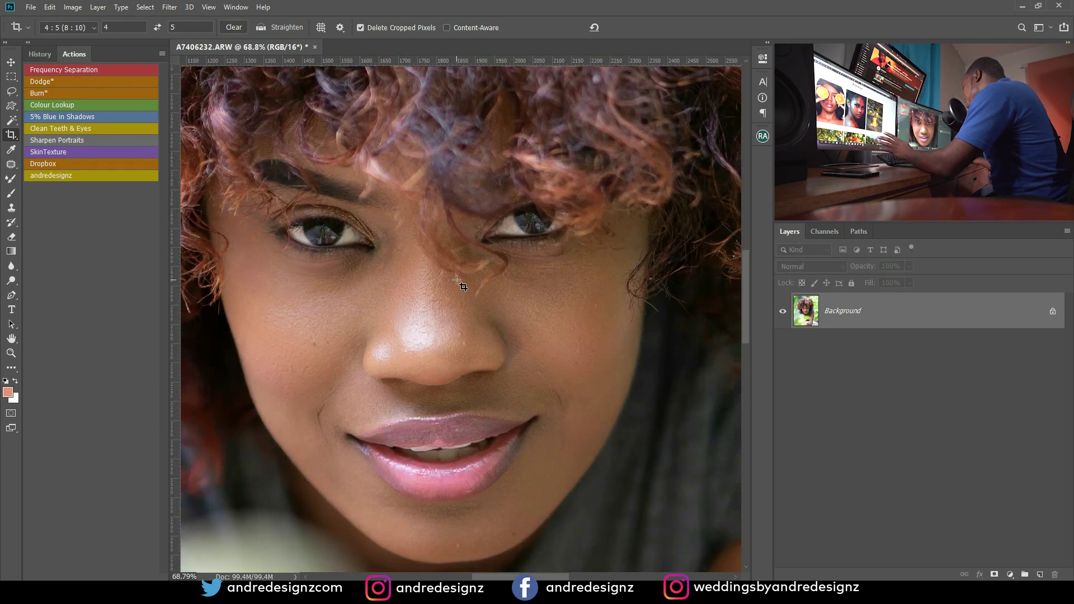
Duplicate the Background layer and patch a blemish on the cheek with the Patch tool
{"action": "left_click_drag", "start_coordinate": [927, 315], "coordinate": [1042, 574]}
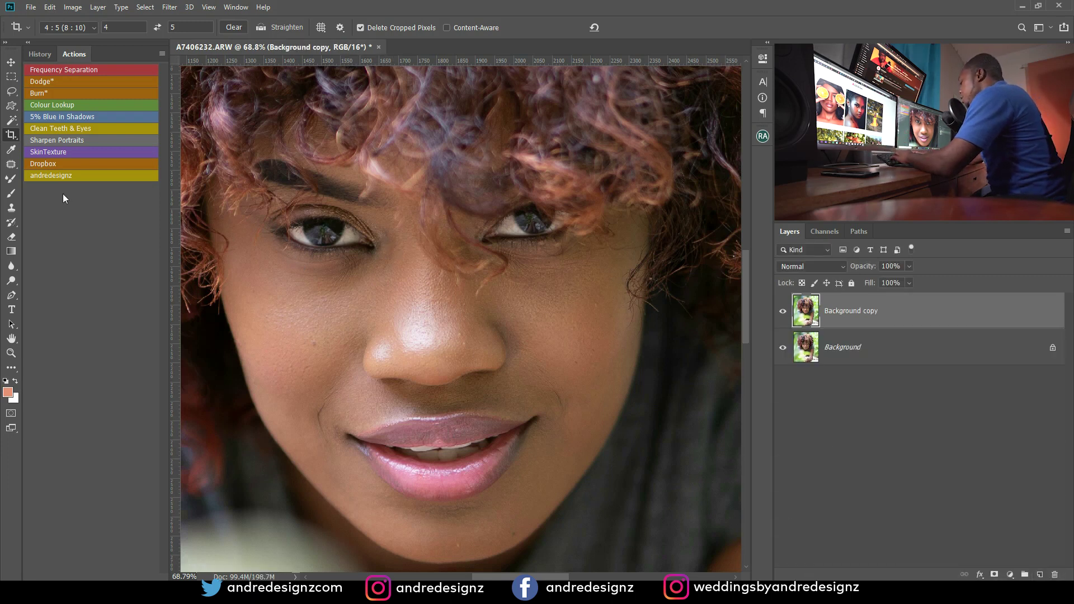
{"action": "key", "text": "j"}
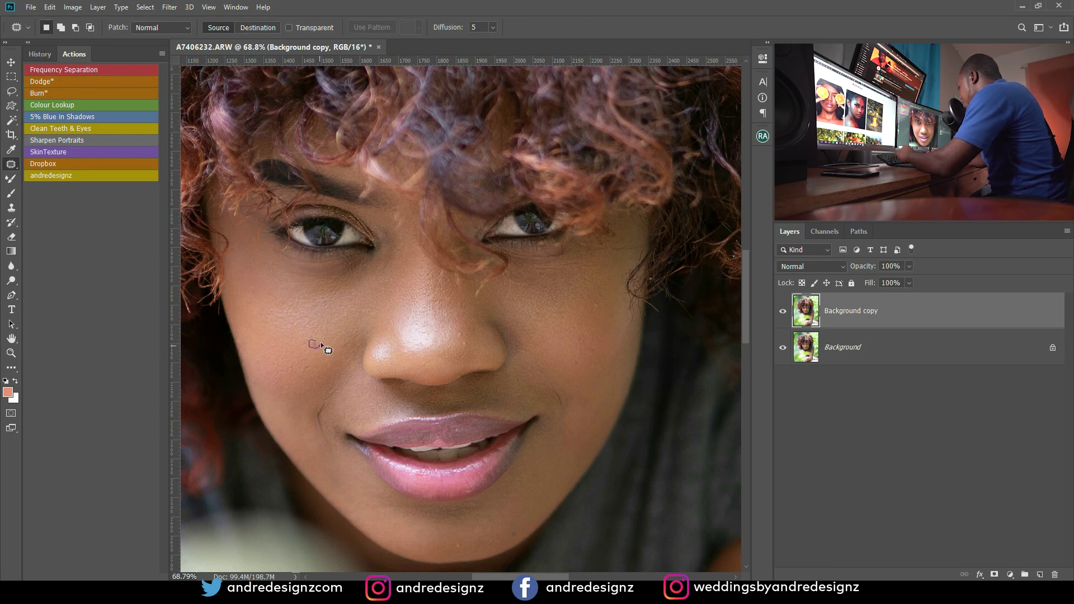
{"action": "scroll", "coordinate": [322, 350], "scroll_direction": "up", "scroll_amount": 4}
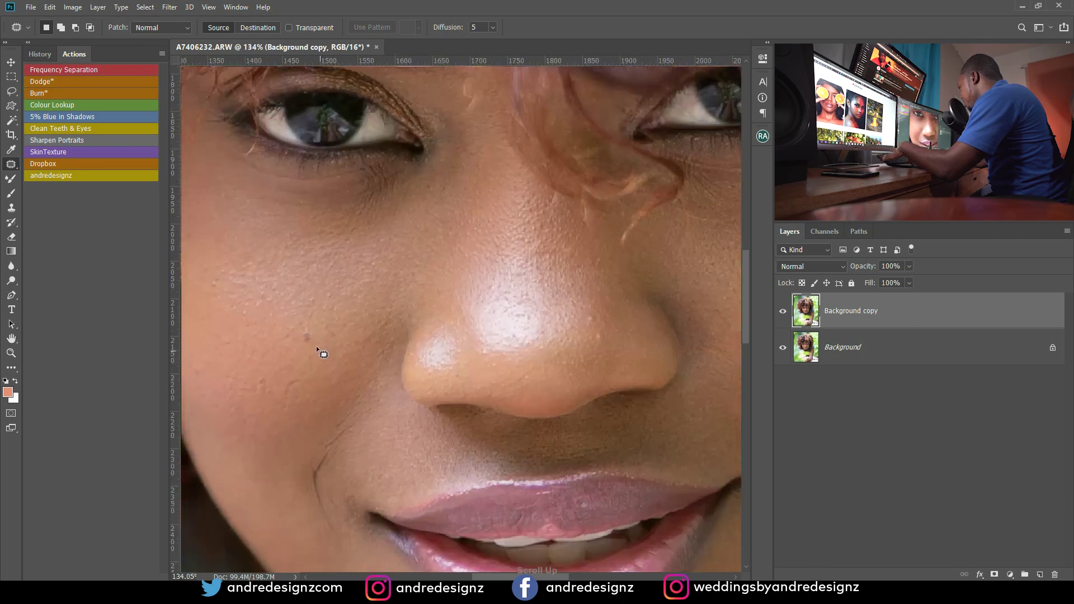
{"action": "scroll", "coordinate": [322, 352], "scroll_direction": "down", "scroll_amount": 5}
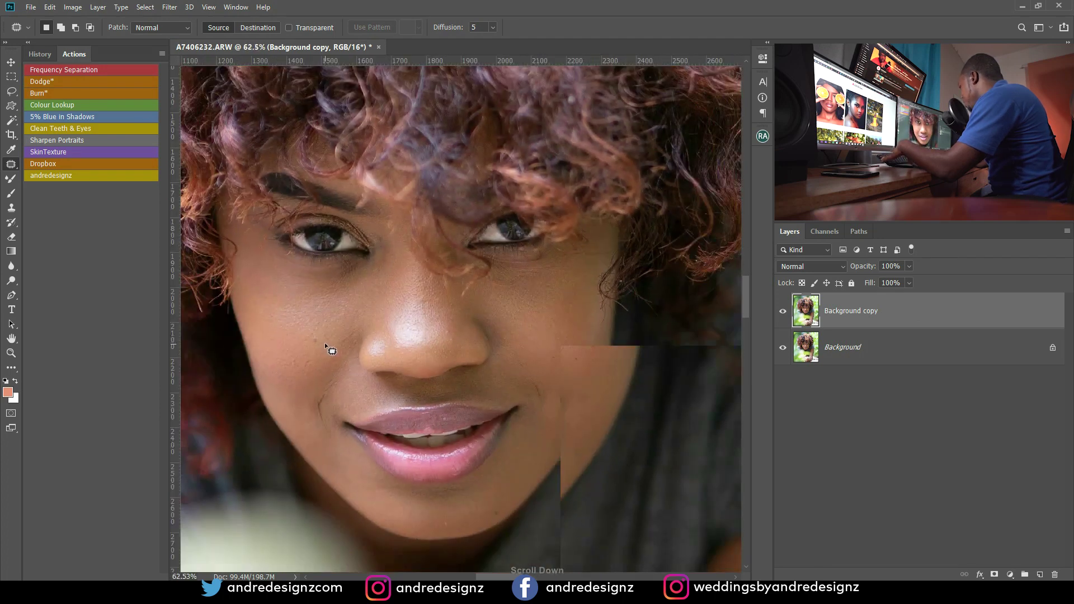
{"action": "scroll", "coordinate": [435, 422], "scroll_direction": "up", "scroll_amount": 3}
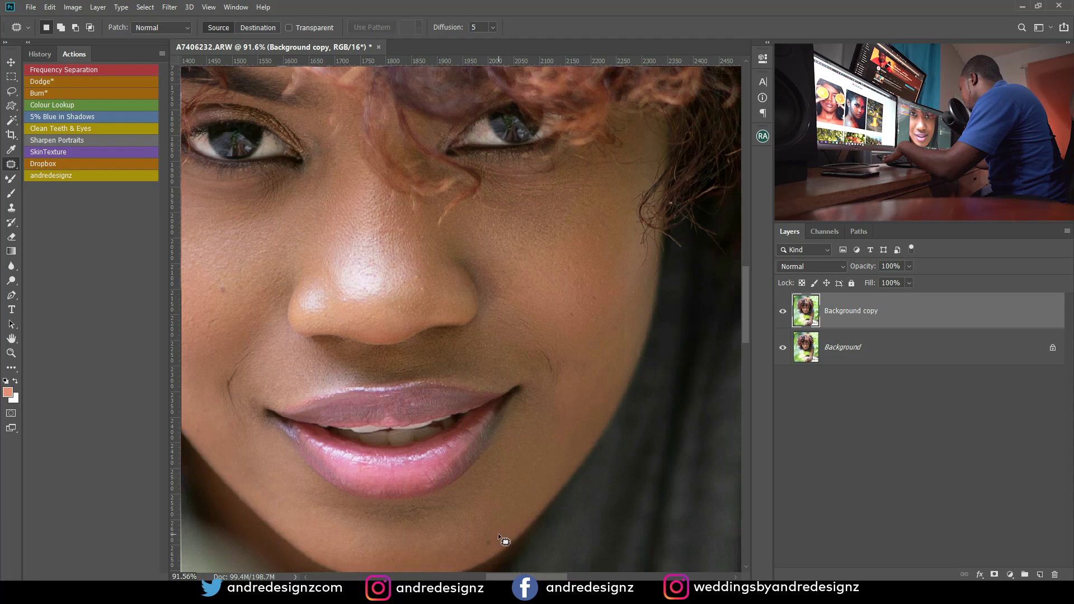
{"action": "scroll", "coordinate": [594, 298], "scroll_direction": "up", "scroll_amount": 4}
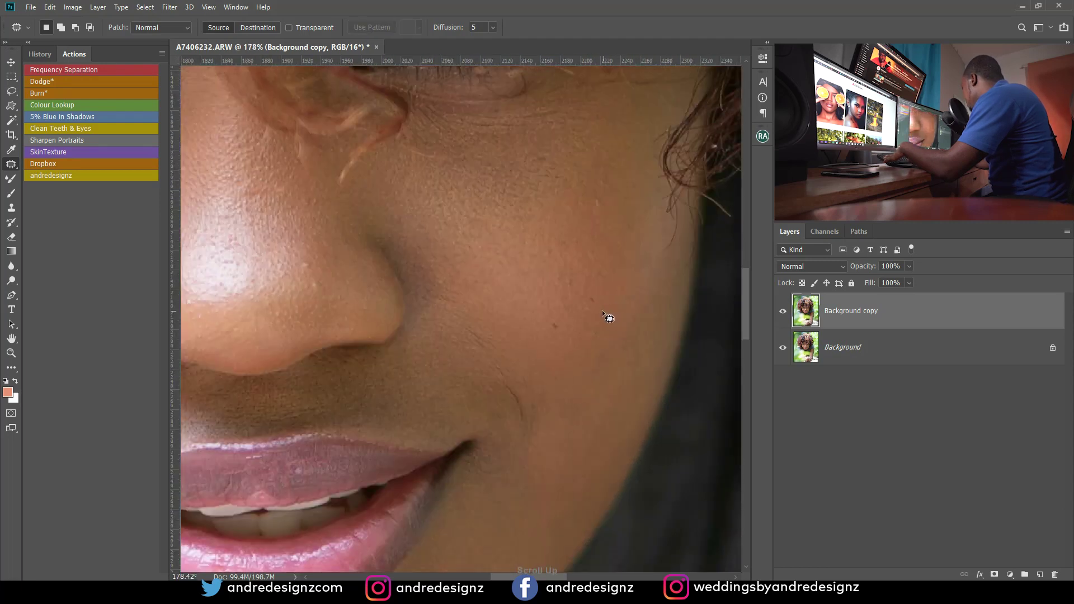
{"action": "scroll", "coordinate": [586, 296], "scroll_direction": "down", "scroll_amount": 1}
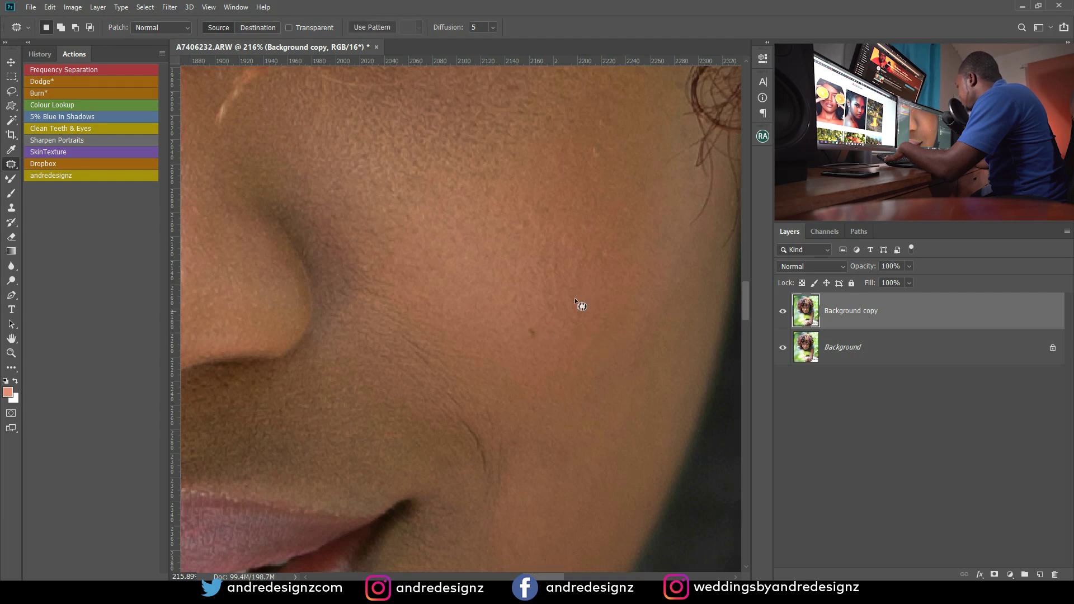
{"action": "key", "text": "ctrl+d"}
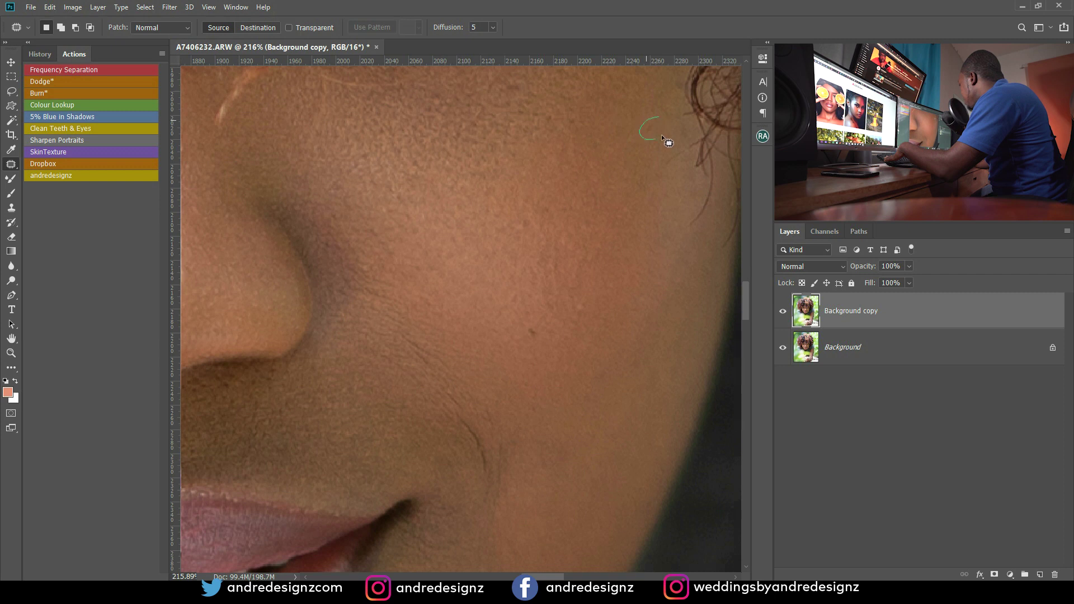
Patch the blemish on the nose of the Background copy layer
{"action": "scroll", "coordinate": [621, 245], "scroll_direction": "down", "scroll_amount": 2}
{"action": "scroll", "coordinate": [615, 240], "scroll_direction": "down", "scroll_amount": 4}
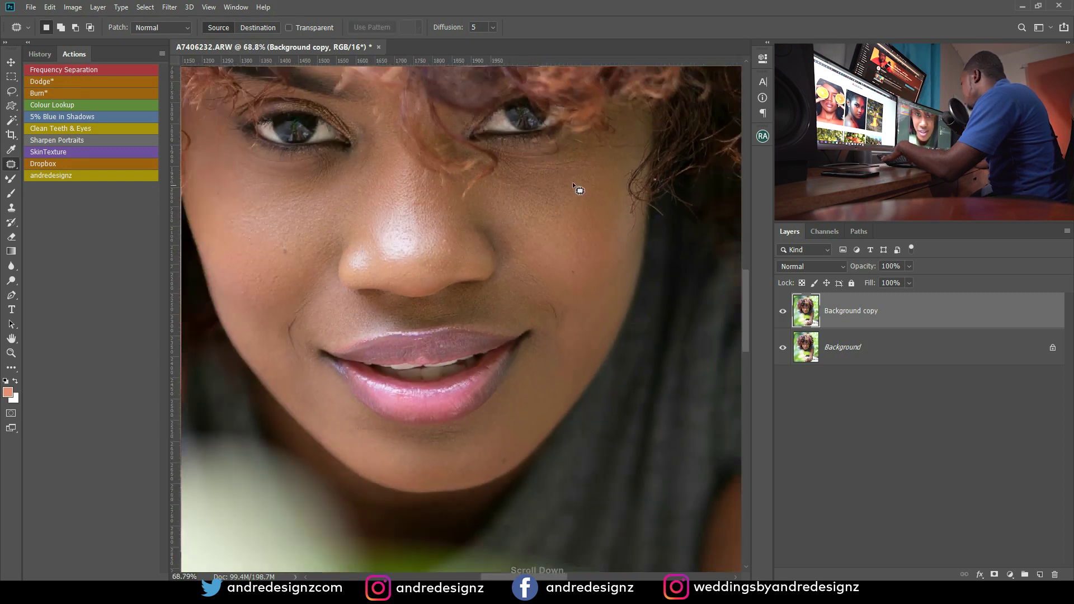
{"action": "scroll", "coordinate": [395, 155], "scroll_direction": "up", "scroll_amount": 2}
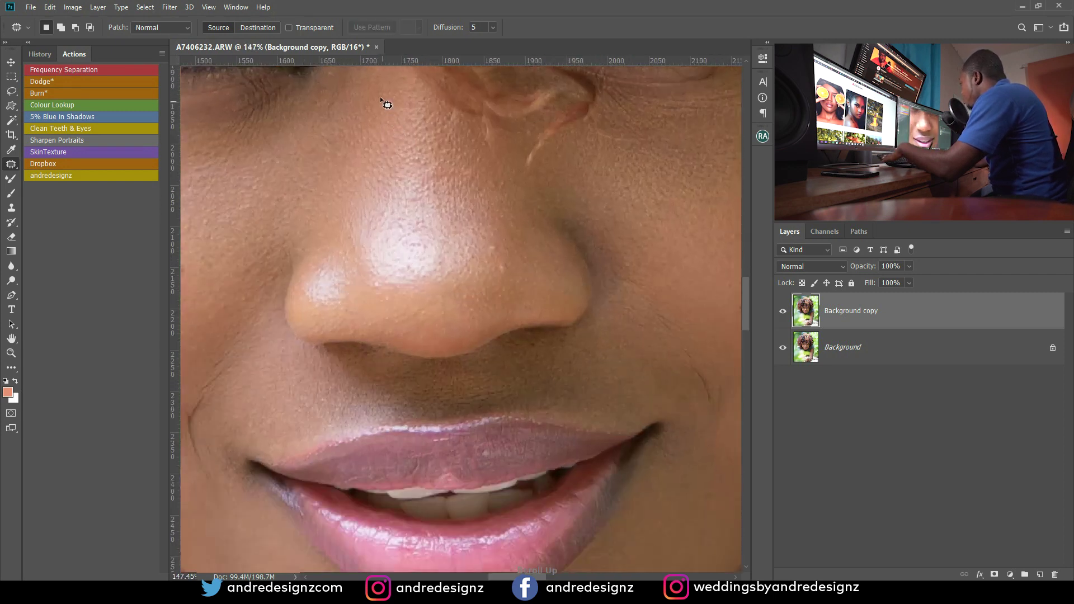
{"action": "scroll", "coordinate": [385, 105], "scroll_direction": "down", "scroll_amount": 3}
{"action": "scroll", "coordinate": [393, 110], "scroll_direction": "up", "scroll_amount": 3}
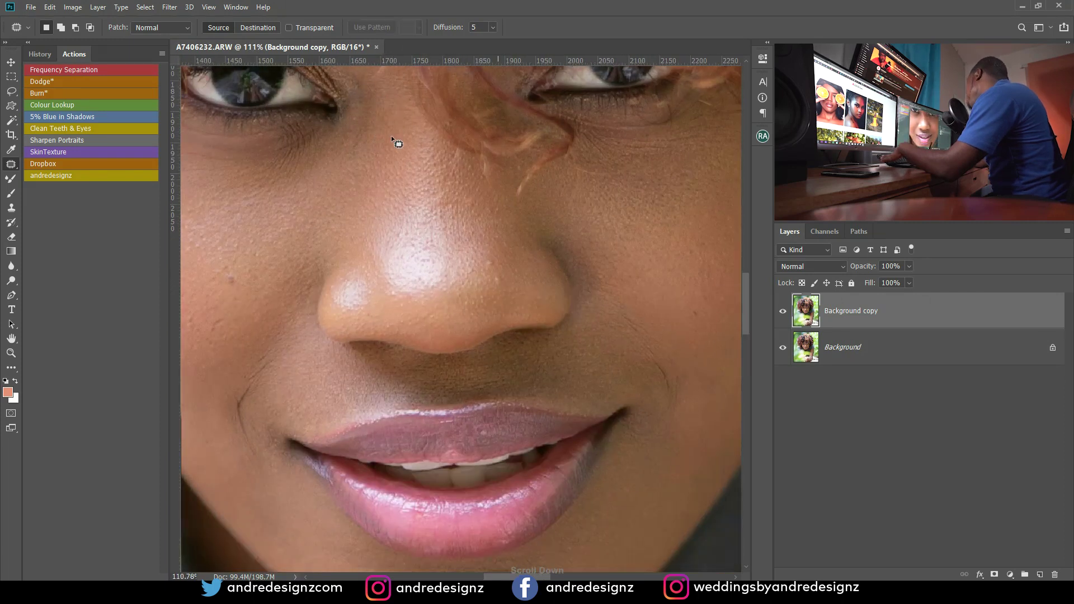
{"action": "scroll", "coordinate": [425, 184], "scroll_direction": "down", "scroll_amount": 2}
{"action": "scroll", "coordinate": [465, 235], "scroll_direction": "up", "scroll_amount": 1}
{"action": "scroll", "coordinate": [466, 235], "scroll_direction": "up", "scroll_amount": 1}
{"action": "left_click_drag", "start_coordinate": [430, 212], "coordinate": [432, 193]}
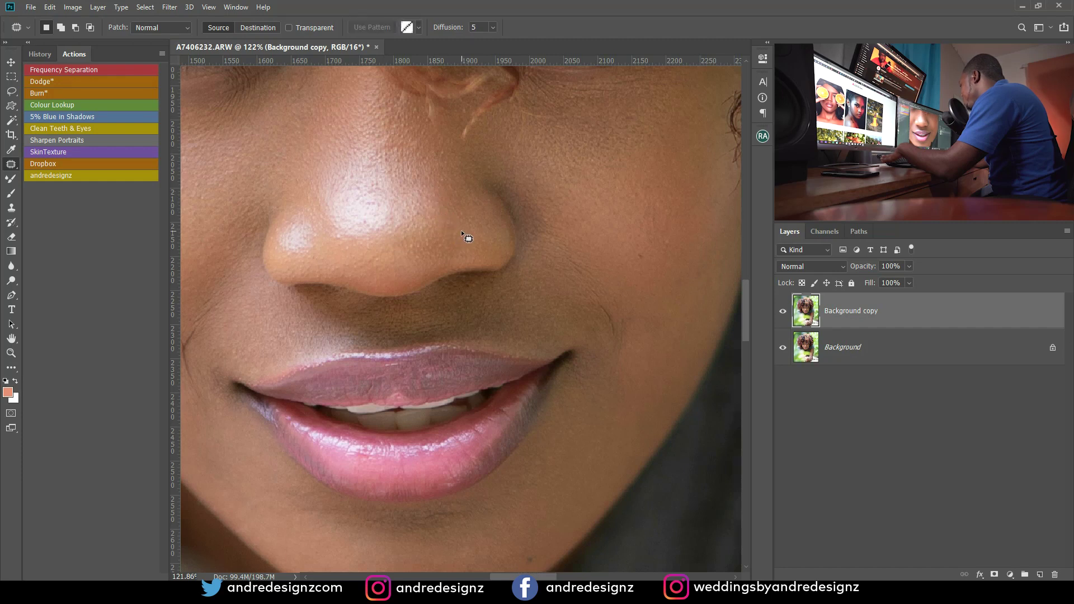
{"action": "scroll", "coordinate": [460, 232], "scroll_direction": "down", "scroll_amount": 1}
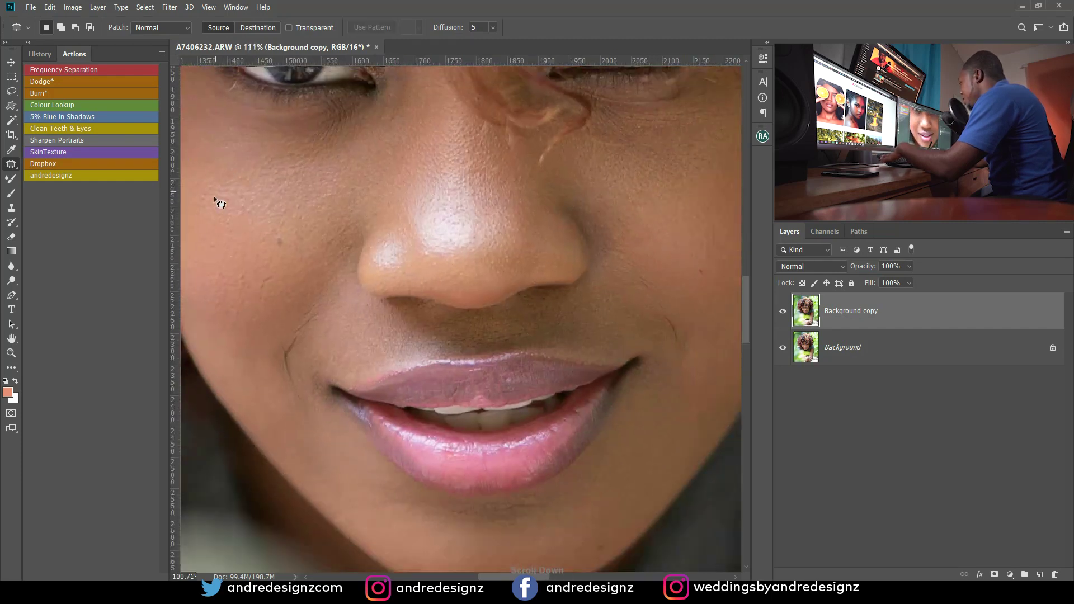
{"action": "scroll", "coordinate": [245, 228], "scroll_direction": "up", "scroll_amount": 1}
{"action": "scroll", "coordinate": [372, 149], "scroll_direction": "down", "scroll_amount": 3}
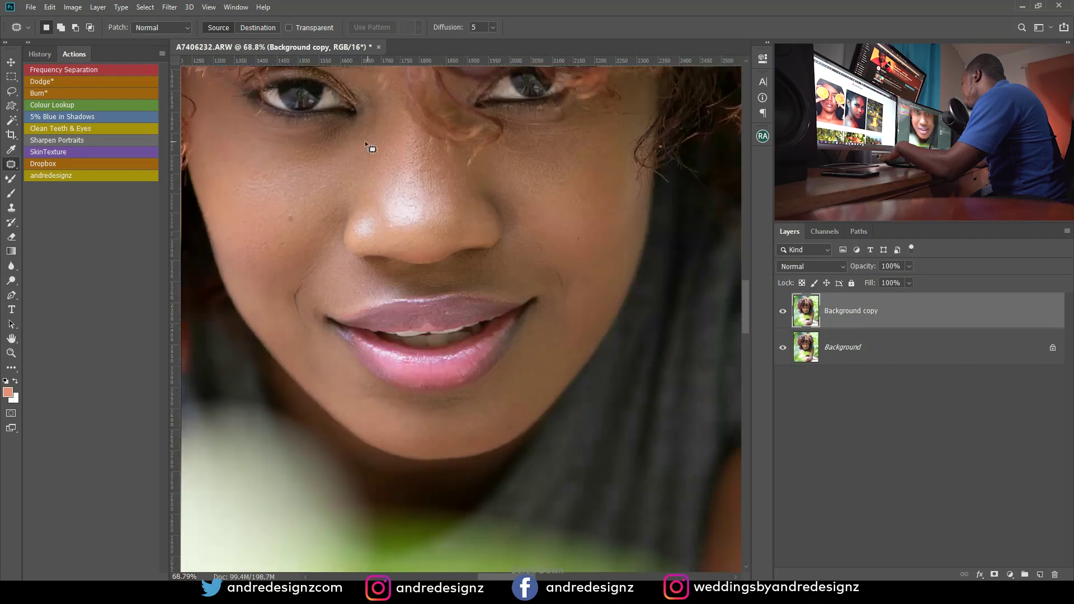
{"action": "scroll", "coordinate": [366, 130], "scroll_direction": "down", "scroll_amount": 1}
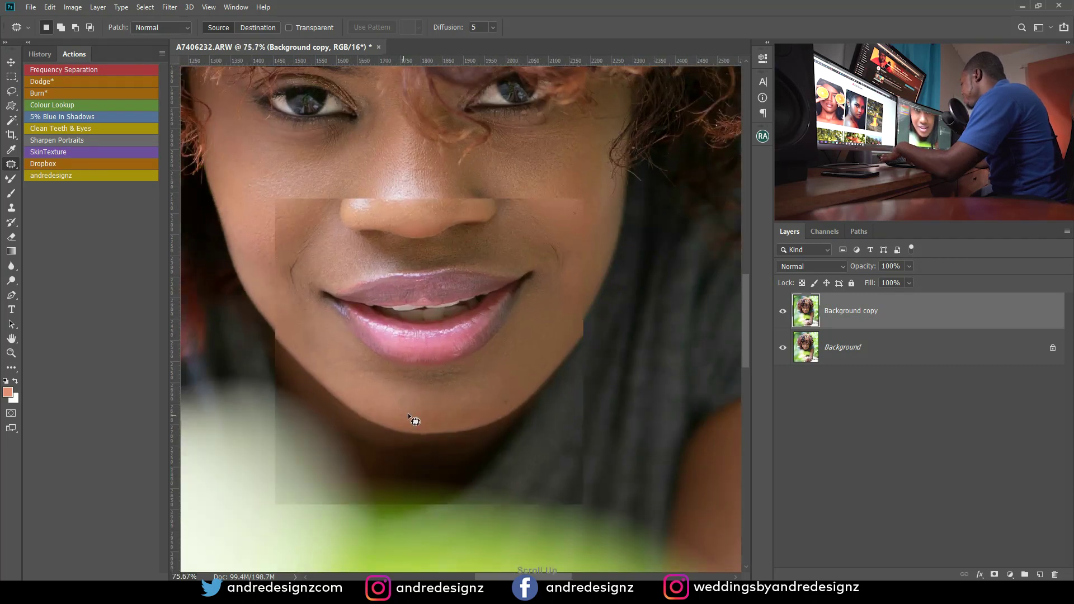
{"action": "scroll", "coordinate": [412, 417], "scroll_direction": "up", "scroll_amount": 3}
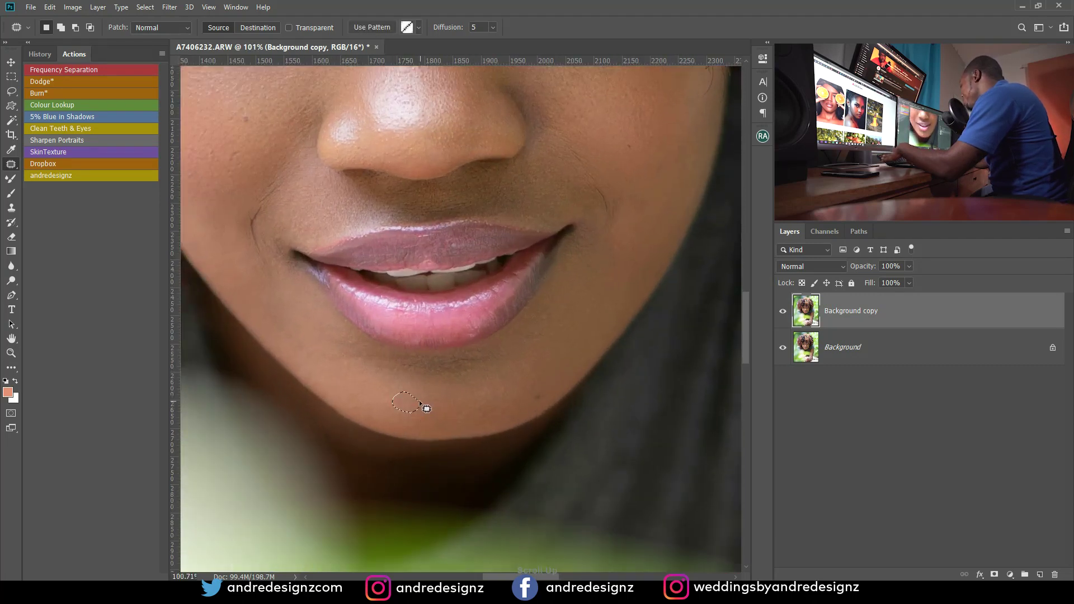
{"action": "scroll", "coordinate": [425, 409], "scroll_direction": "down", "scroll_amount": 5}
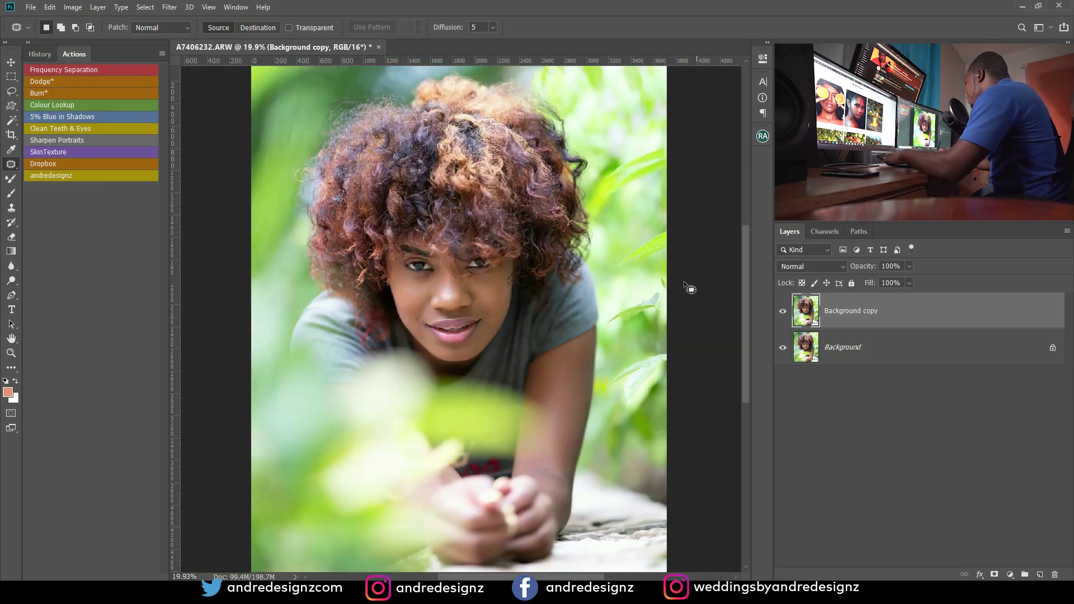
{"action": "scroll", "coordinate": [448, 283], "scroll_direction": "up", "scroll_amount": 5}
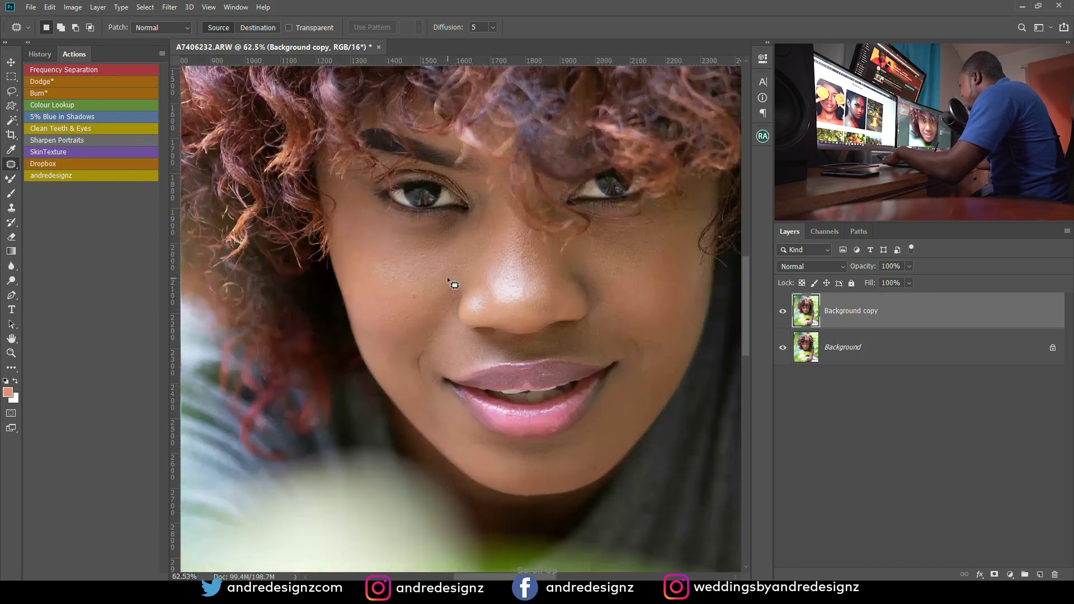
Run the Frequency Separation action for High, Colour Correction and Low layers, then select Low
{"action": "scroll", "coordinate": [447, 279], "scroll_direction": "up", "scroll_amount": 1}
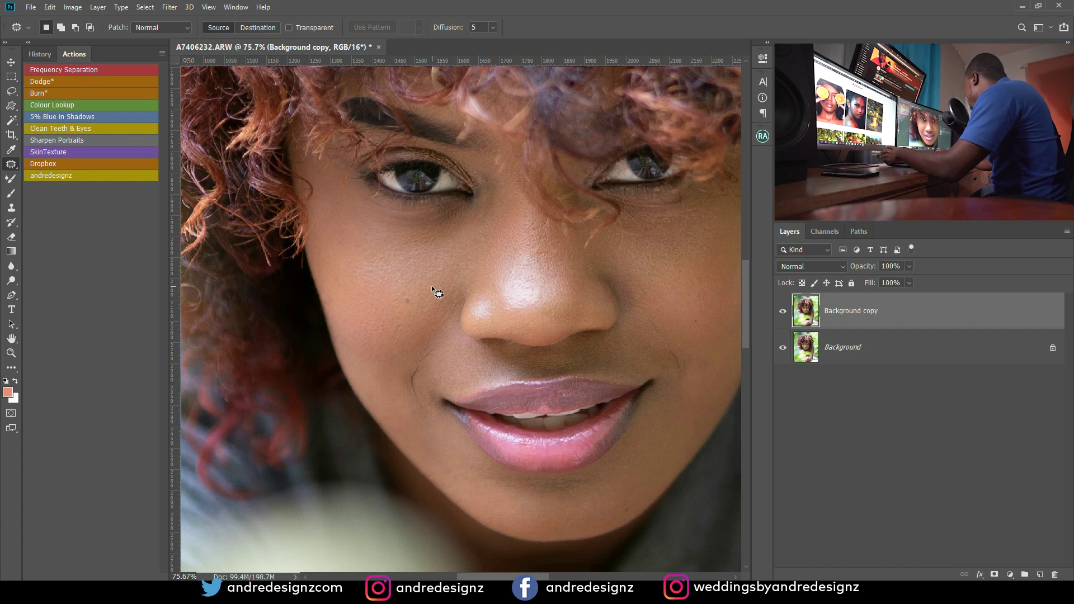
{"action": "left_click", "coordinate": [74, 70]}
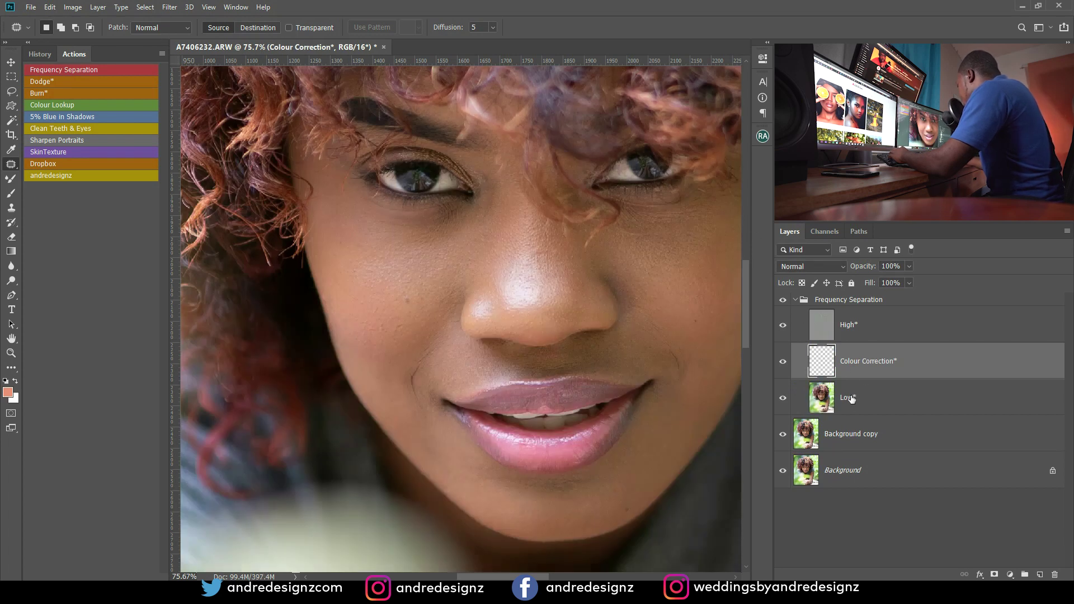
{"action": "left_click", "coordinate": [851, 398]}
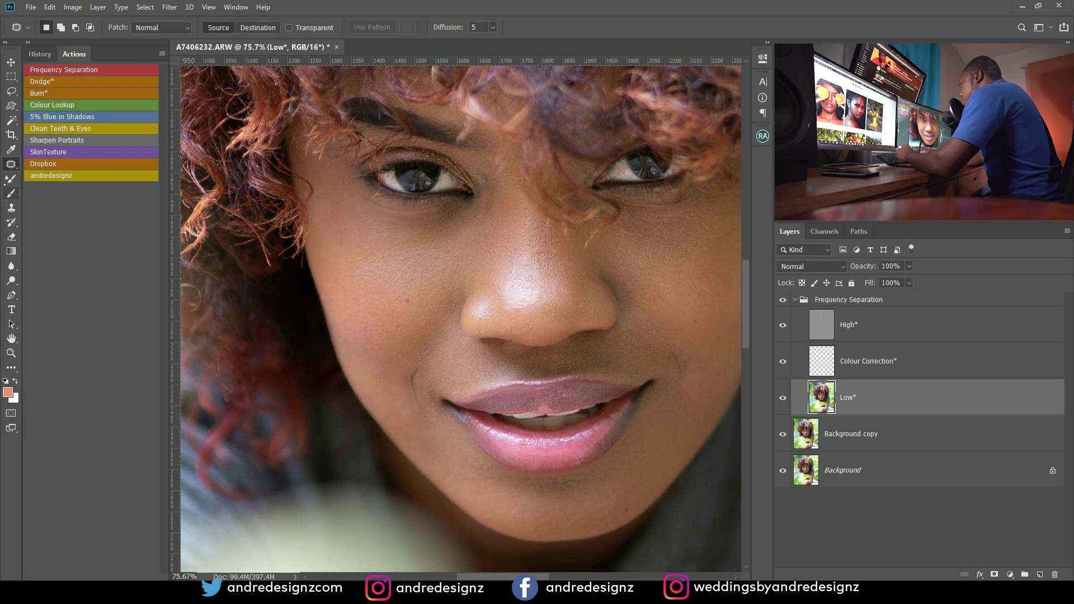
Choose the Mixer Brush and set Wet 2%, Load 75%, Mix 90%, Flow 100%
{"action": "left_click", "coordinate": [11, 178]}
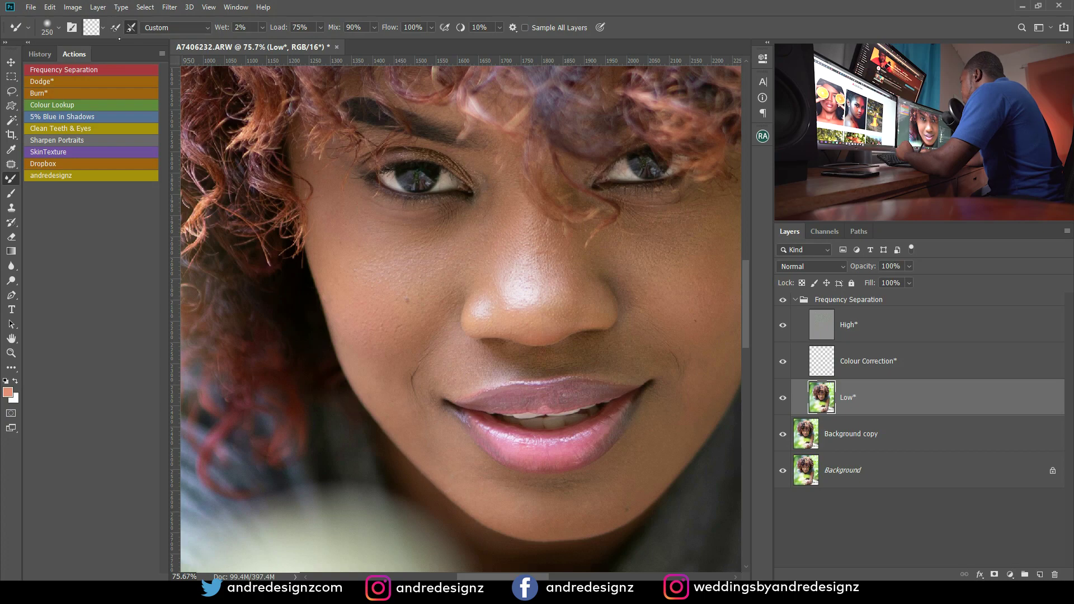
{"action": "left_click", "coordinate": [103, 28]}
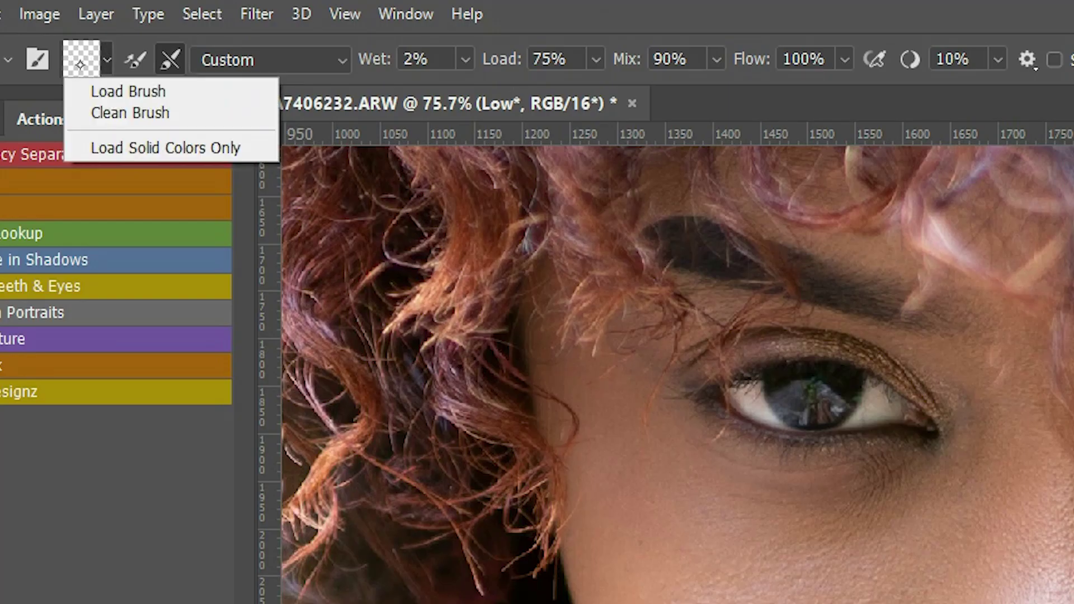
{"action": "left_click", "coordinate": [107, 60]}
{"action": "key", "text": "i"}
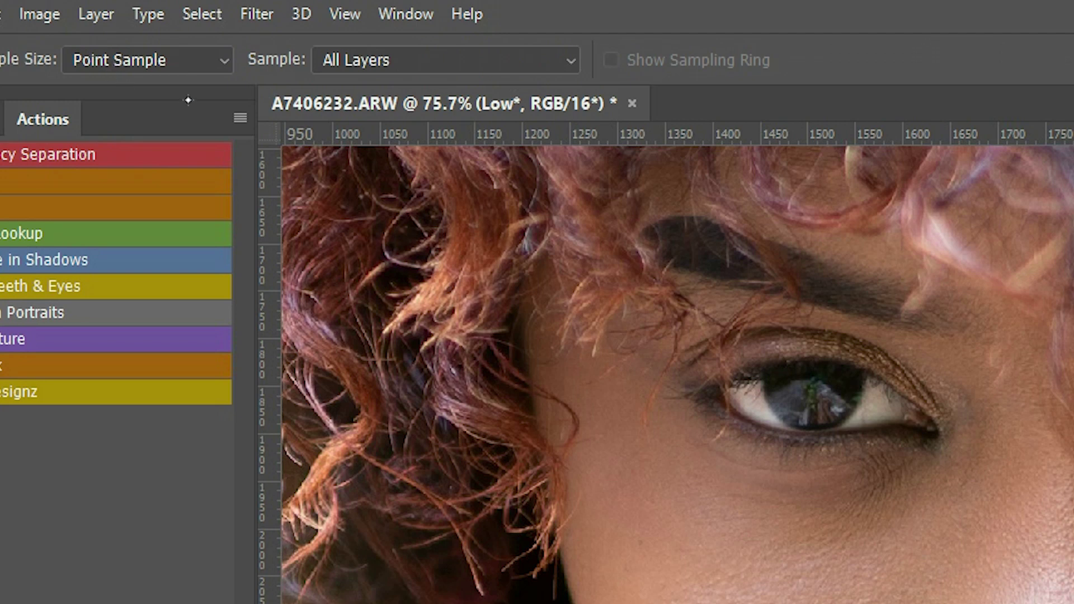
{"action": "key", "text": "b"}
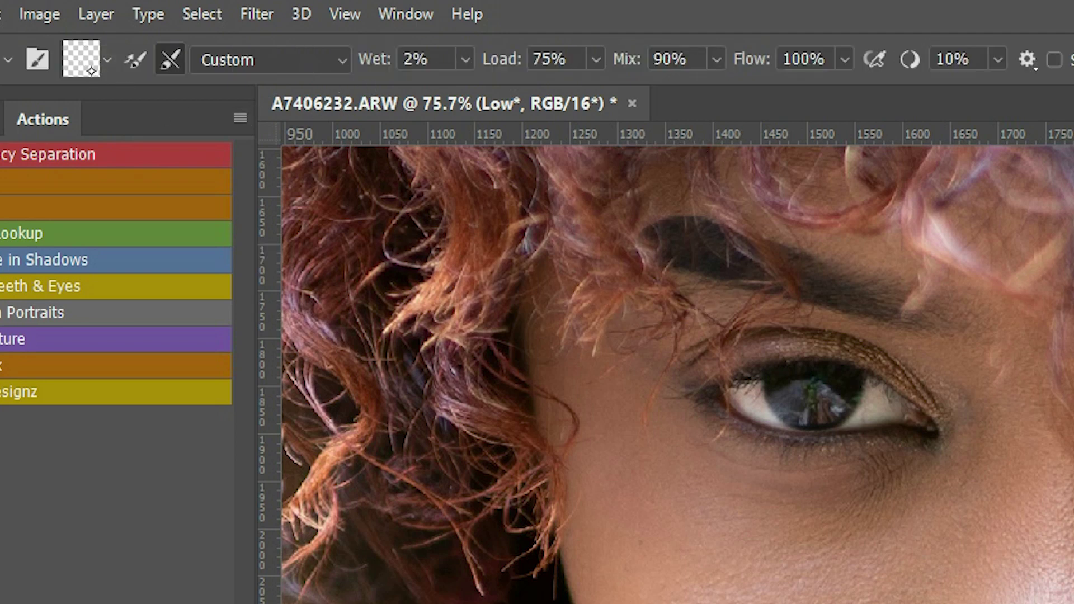
{"action": "left_click", "coordinate": [438, 56]}
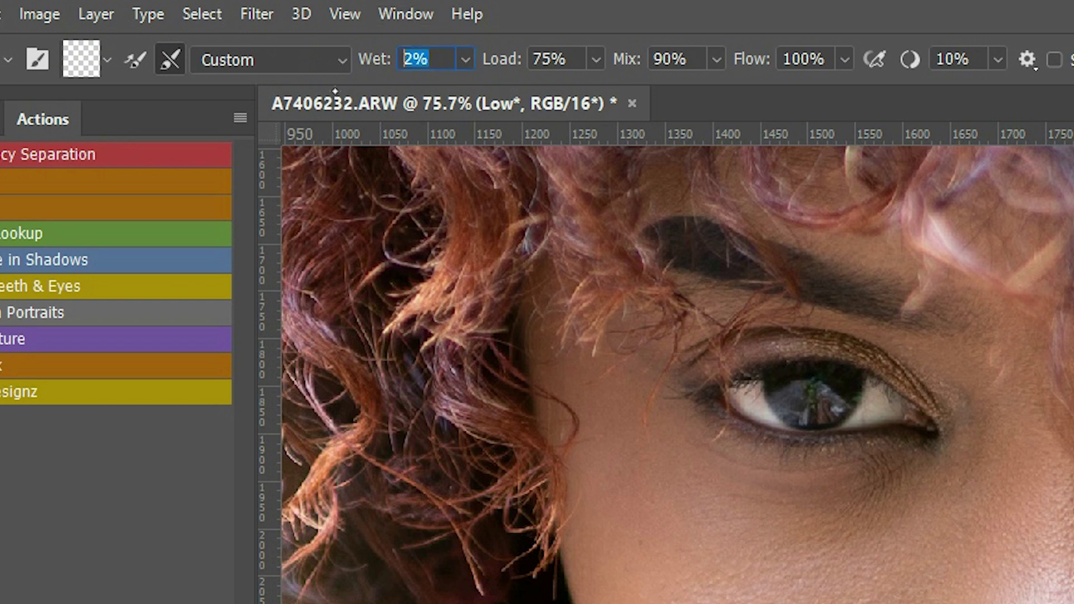
{"action": "left_click", "coordinate": [574, 60]}
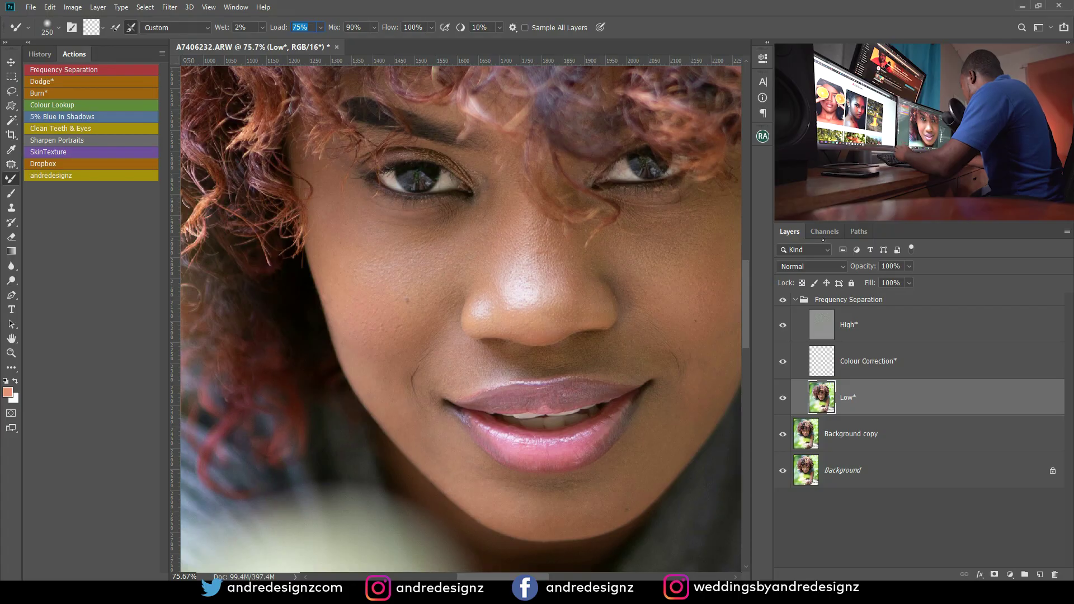
Set the Mixer Brush to size 150 and blend the left cheek's skin tones on Low
{"action": "left_click", "coordinate": [872, 400]}
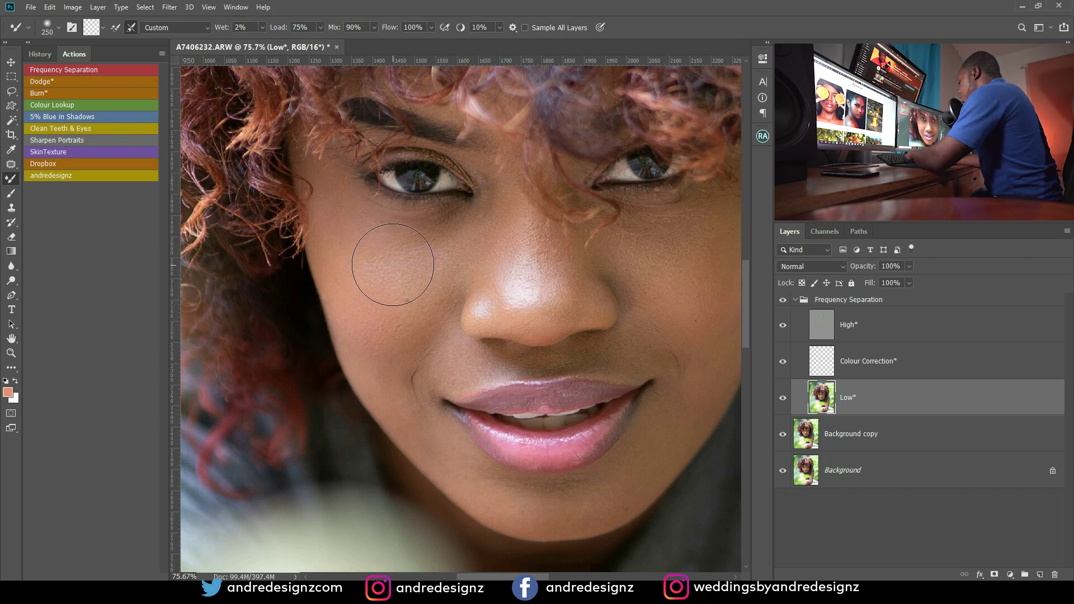
{"action": "key", "text": "bracketleft"}
{"action": "key", "text": "bracketleft"}
{"action": "key", "text": "bracketleft"}
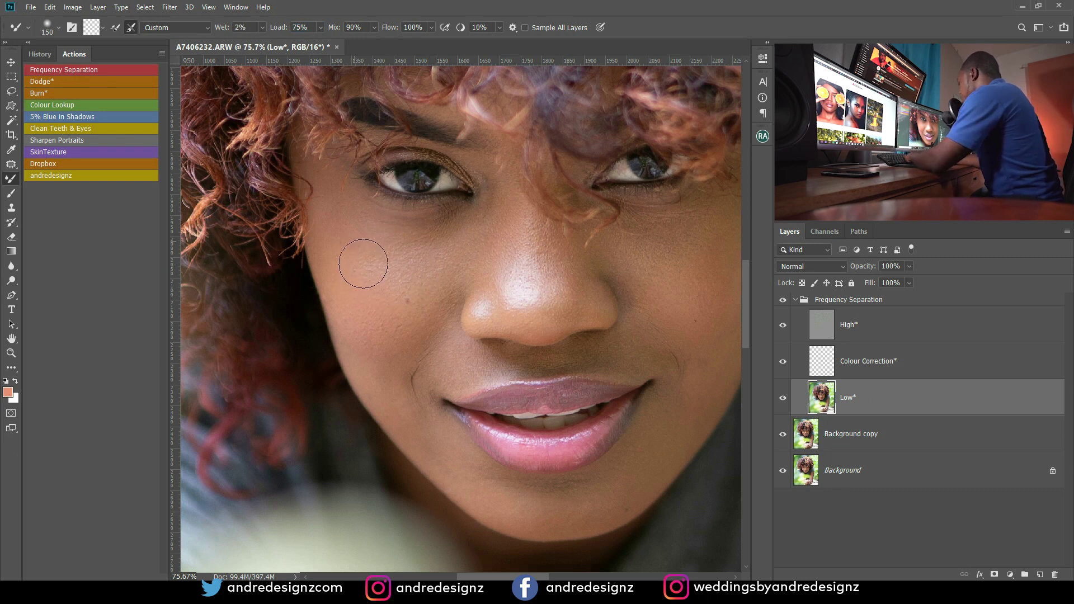
{"action": "key", "text": "bracketleft"}
{"action": "key", "text": "bracketleft"}
{"action": "key", "text": "bracketleft"}
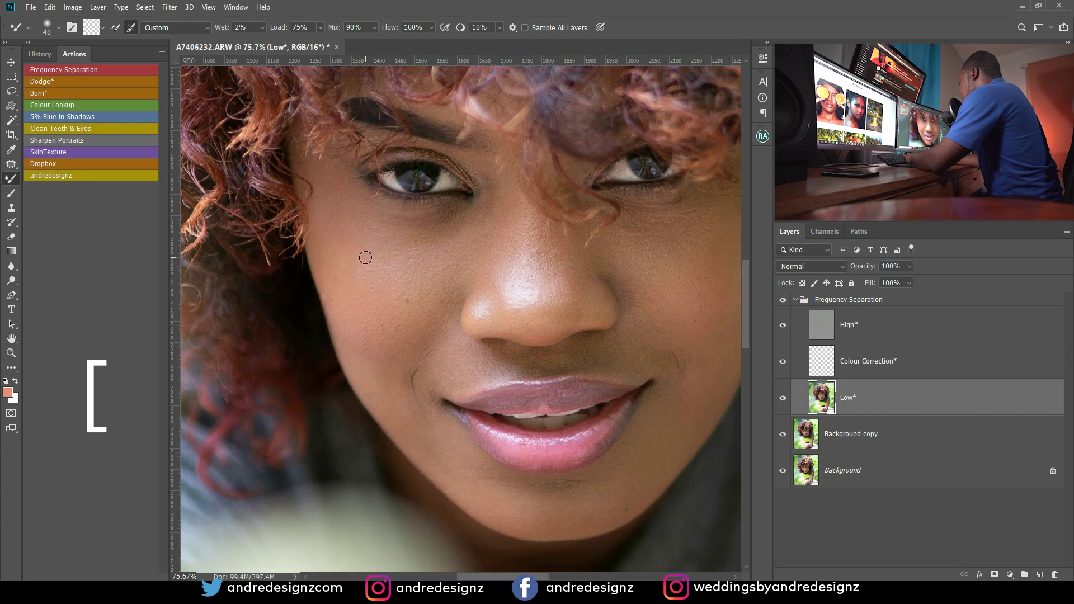
{"action": "key", "text": "bracketright"}
{"action": "key", "text": "bracketright"}
{"action": "key", "text": "bracketright"}
{"action": "key", "text": "bracketright"}
{"action": "key", "text": "bracketright"}
{"action": "key", "text": "bracketright"}
{"action": "key", "text": "bracketright"}
{"action": "key", "text": "bracketright"}
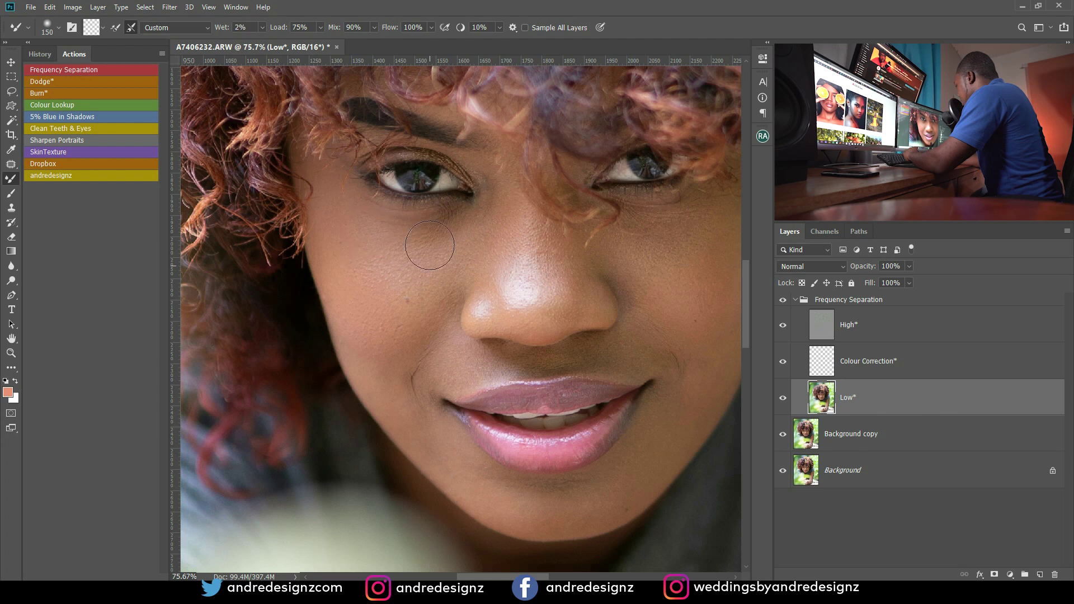
{"action": "mouse_move", "coordinate": [367, 286]}
{"action": "left_mouse_down"}
{"action": "mouse_move", "coordinate": [386, 370]}
{"action": "mouse_move", "coordinate": [361, 327]}
{"action": "mouse_move", "coordinate": [388, 391]}
{"action": "mouse_move", "coordinate": [360, 354]}
{"action": "mouse_move", "coordinate": [402, 413]}
{"action": "mouse_move", "coordinate": [353, 327]}
{"action": "mouse_move", "coordinate": [406, 413]}
{"action": "mouse_move", "coordinate": [437, 341]}
{"action": "mouse_move", "coordinate": [454, 369]}
{"action": "mouse_move", "coordinate": [434, 340]}
{"action": "mouse_move", "coordinate": [450, 363]}
{"action": "mouse_move", "coordinate": [431, 327]}
{"action": "mouse_move", "coordinate": [441, 308]}
{"action": "mouse_move", "coordinate": [395, 358]}
{"action": "mouse_move", "coordinate": [445, 306]}
{"action": "mouse_move", "coordinate": [417, 316]}
{"action": "mouse_move", "coordinate": [404, 349]}
{"action": "mouse_move", "coordinate": [430, 312]}
{"action": "mouse_move", "coordinate": [409, 328]}
{"action": "mouse_move", "coordinate": [428, 300]}
{"action": "mouse_move", "coordinate": [401, 324]}
{"action": "mouse_move", "coordinate": [420, 253]}
{"action": "mouse_move", "coordinate": [414, 245]}
{"action": "mouse_move", "coordinate": [384, 282]}
{"action": "mouse_move", "coordinate": [380, 243]}
{"action": "mouse_move", "coordinate": [343, 210]}
{"action": "mouse_move", "coordinate": [372, 345]}
{"action": "mouse_move", "coordinate": [440, 440]}
{"action": "mouse_move", "coordinate": [403, 408]}
{"action": "mouse_move", "coordinate": [467, 475]}
{"action": "mouse_move", "coordinate": [437, 454]}
{"action": "mouse_move", "coordinate": [492, 496]}
{"action": "mouse_move", "coordinate": [415, 430]}
{"action": "mouse_move", "coordinate": [431, 442]}
{"action": "mouse_move", "coordinate": [382, 382]}
{"action": "mouse_move", "coordinate": [360, 340]}
{"action": "mouse_move", "coordinate": [426, 428]}
{"action": "mouse_move", "coordinate": [402, 346]}
{"action": "mouse_move", "coordinate": [354, 267]}
{"action": "mouse_move", "coordinate": [319, 247]}
{"action": "left_mouse_up"}
{"action": "key", "text": "bracketleft"}
{"action": "key", "text": "bracketleft"}
{"action": "key", "text": "bracketleft"}
{"action": "key", "text": "bracketleft"}
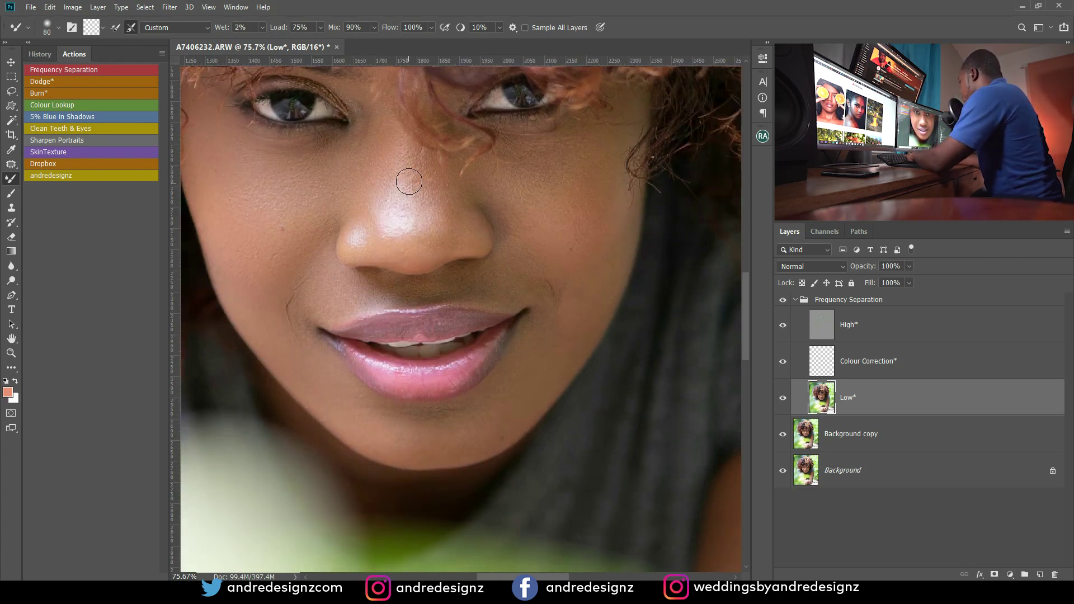
Blend skin tones along the nose, then pan over and blend the right cheek and mouth
{"action": "left_click_drag", "start_coordinate": [444, 209], "coordinate": [403, 224]}
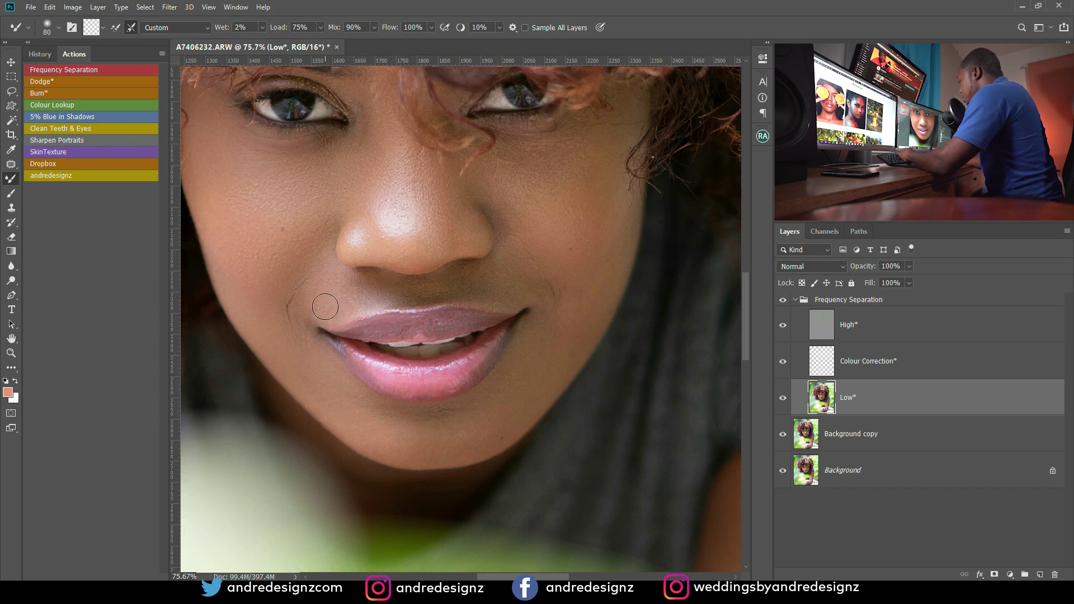
{"action": "mouse_move", "coordinate": [403, 228]}
{"action": "left_mouse_down"}
{"action": "mouse_move", "coordinate": [348, 353]}
{"action": "mouse_move", "coordinate": [302, 378]}
{"action": "left_mouse_up"}
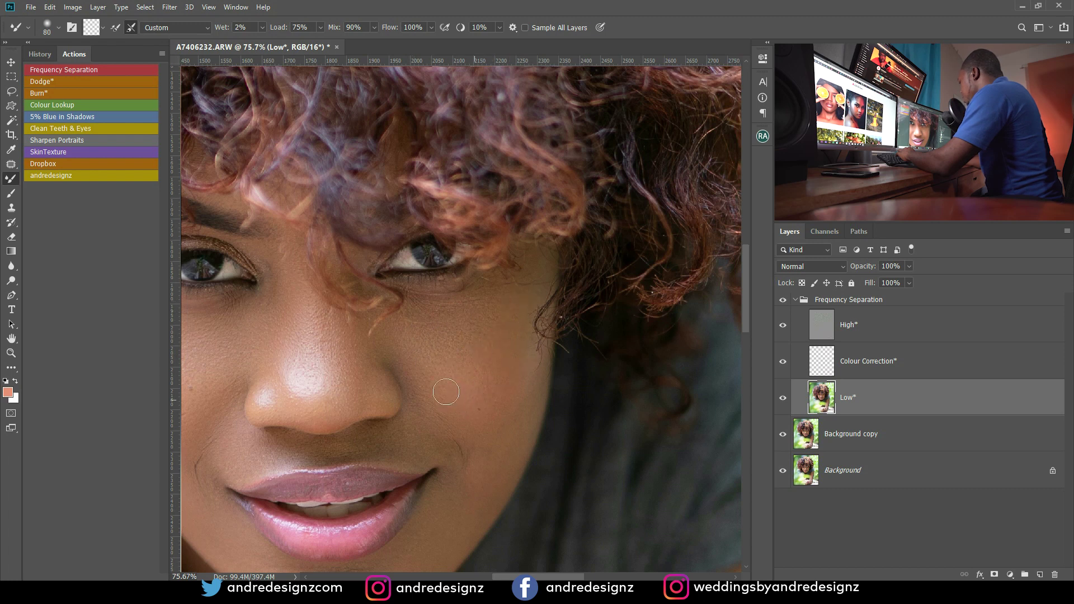
{"action": "left_click_drag", "start_coordinate": [438, 341], "coordinate": [448, 242]}
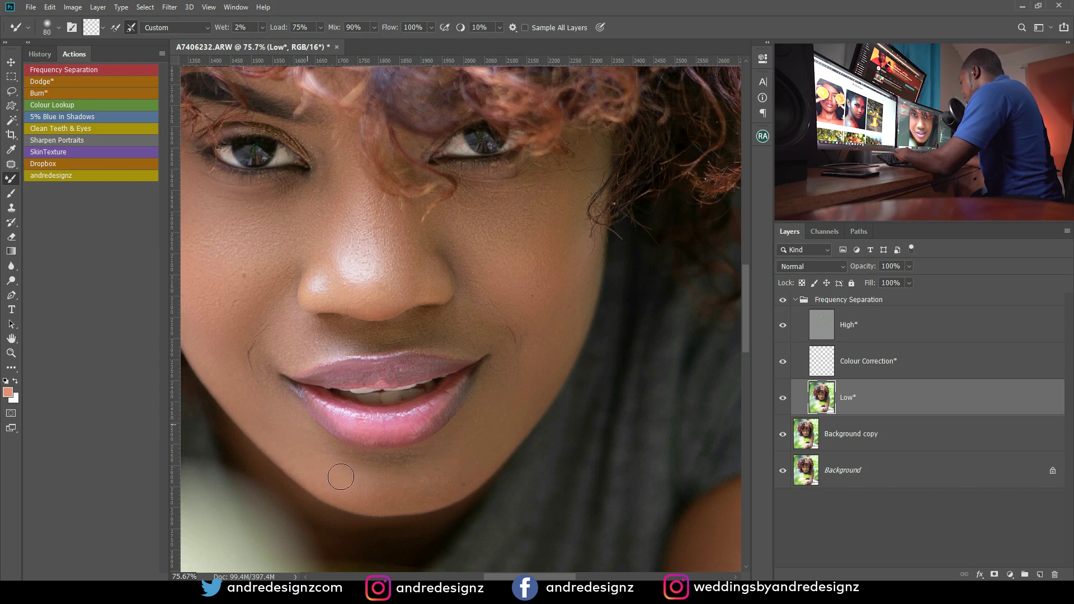
Toggle the Frequency Separation group to compare, then blend the mouth-corner shadows
{"action": "left_click", "coordinate": [783, 301]}
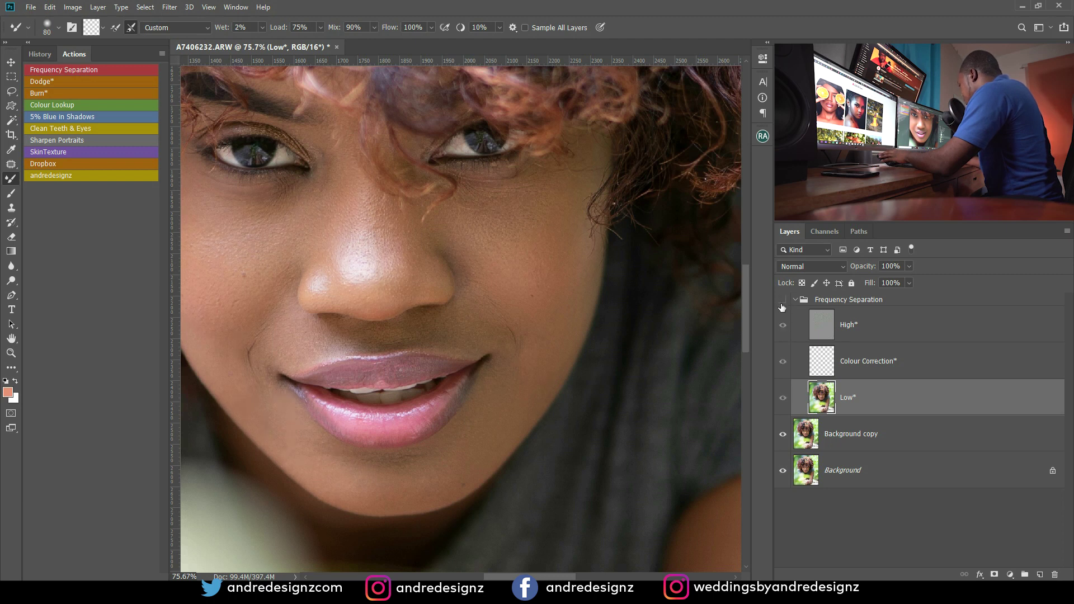
{"action": "left_click", "coordinate": [783, 301]}
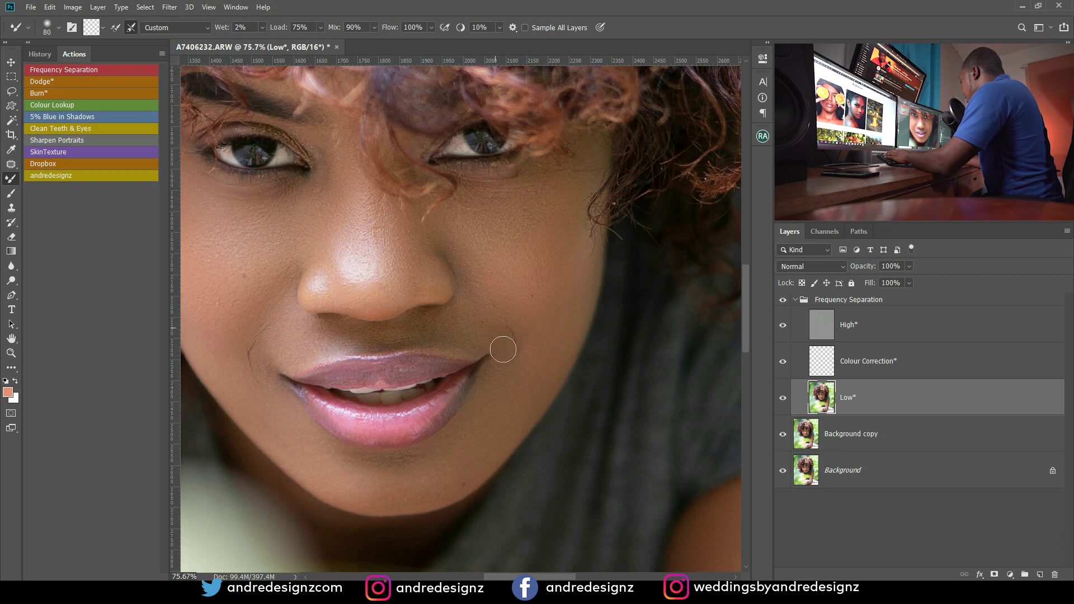
{"action": "left_click_drag", "start_coordinate": [460, 330], "coordinate": [480, 305]}
{"action": "mouse_move", "coordinate": [497, 422]}
{"action": "left_mouse_down"}
{"action": "mouse_move", "coordinate": [449, 457]}
{"action": "mouse_move", "coordinate": [515, 384]}
{"action": "mouse_move", "coordinate": [513, 366]}
{"action": "mouse_move", "coordinate": [473, 460]}
{"action": "mouse_move", "coordinate": [475, 431]}
{"action": "left_mouse_up"}
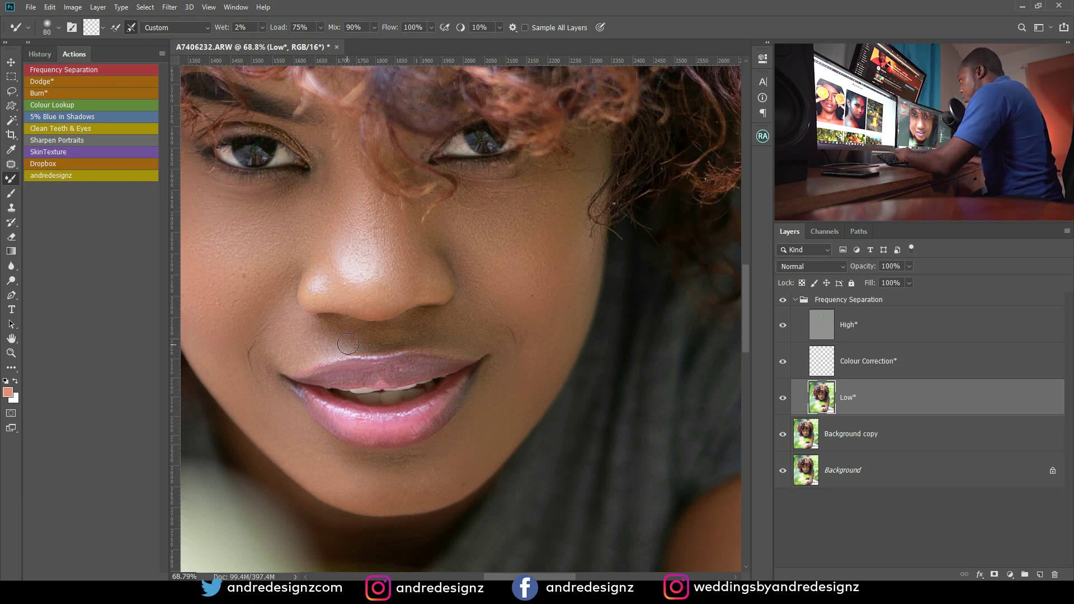
{"action": "scroll", "coordinate": [362, 359], "scroll_direction": "down", "scroll_amount": 3}
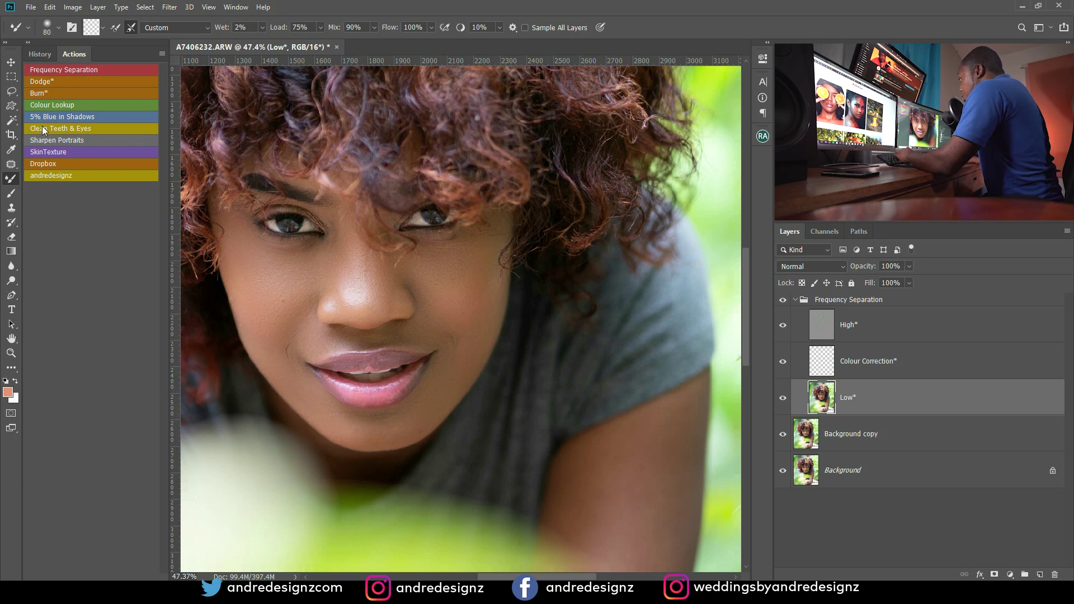
Keep Normal blend mode and Custom preset, raise brush size to 150, and pan to the chin
{"action": "left_click", "coordinate": [825, 264]}
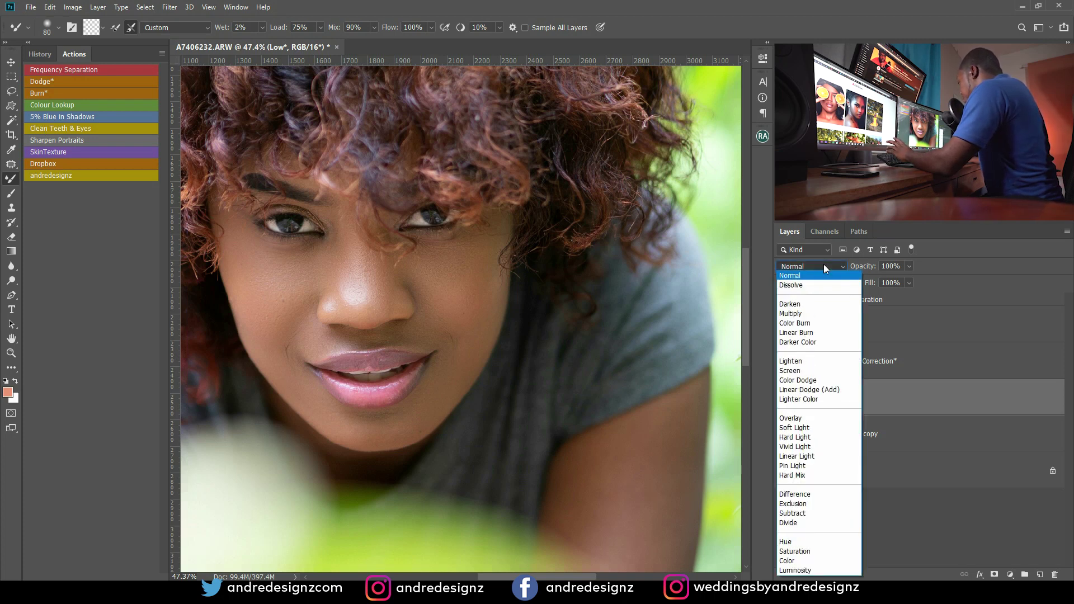
{"action": "left_click", "coordinate": [825, 268]}
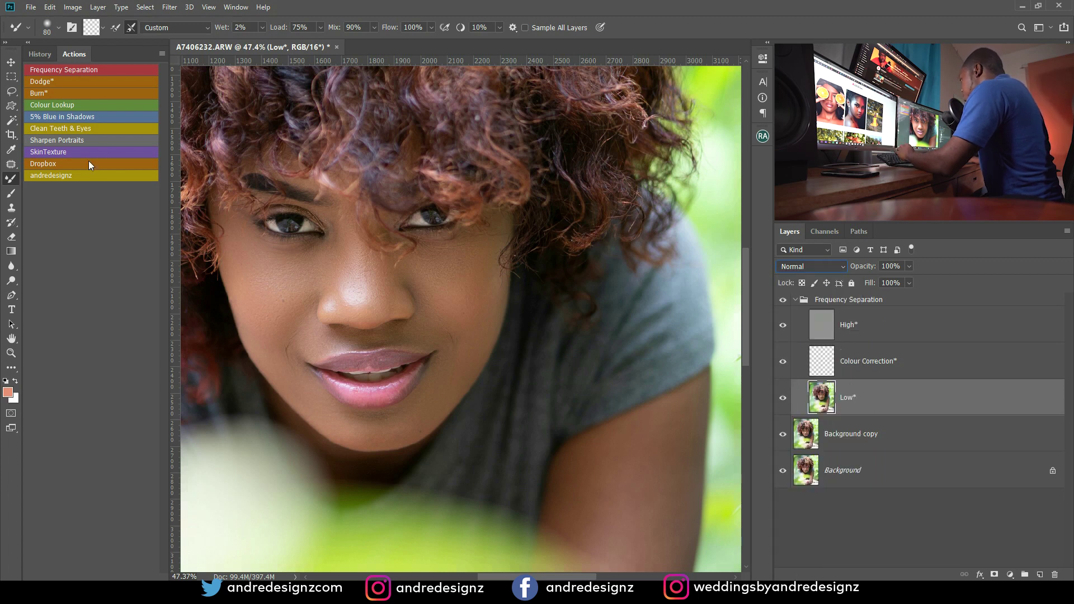
{"action": "left_click", "coordinate": [180, 26]}
{"action": "left_click", "coordinate": [180, 26]}
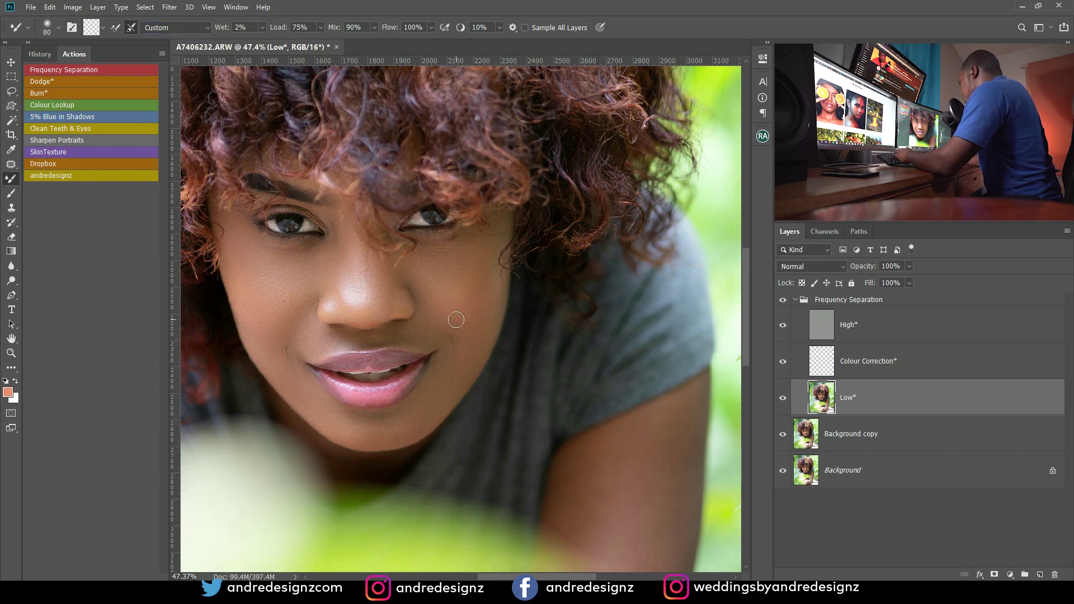
{"action": "key", "text": "bracketright"}
{"action": "key", "text": "bracketright"}
{"action": "key", "text": "bracketright"}
{"action": "key", "text": "bracketright"}
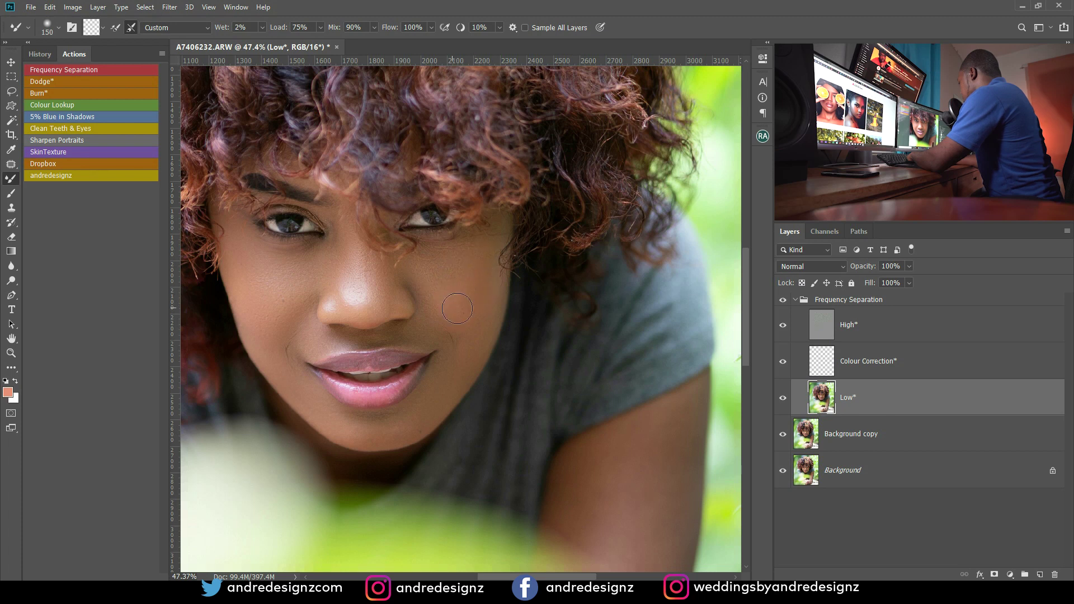
{"action": "left_click_drag", "start_coordinate": [417, 263], "coordinate": [391, 228]}
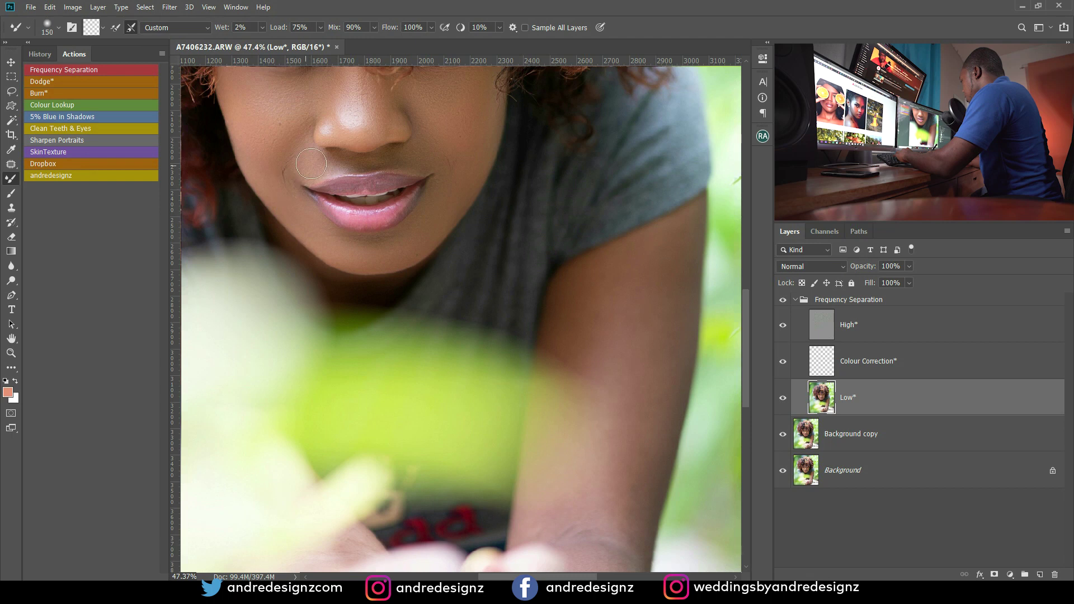
{"action": "scroll", "coordinate": [348, 288], "scroll_direction": "down", "scroll_amount": 3}
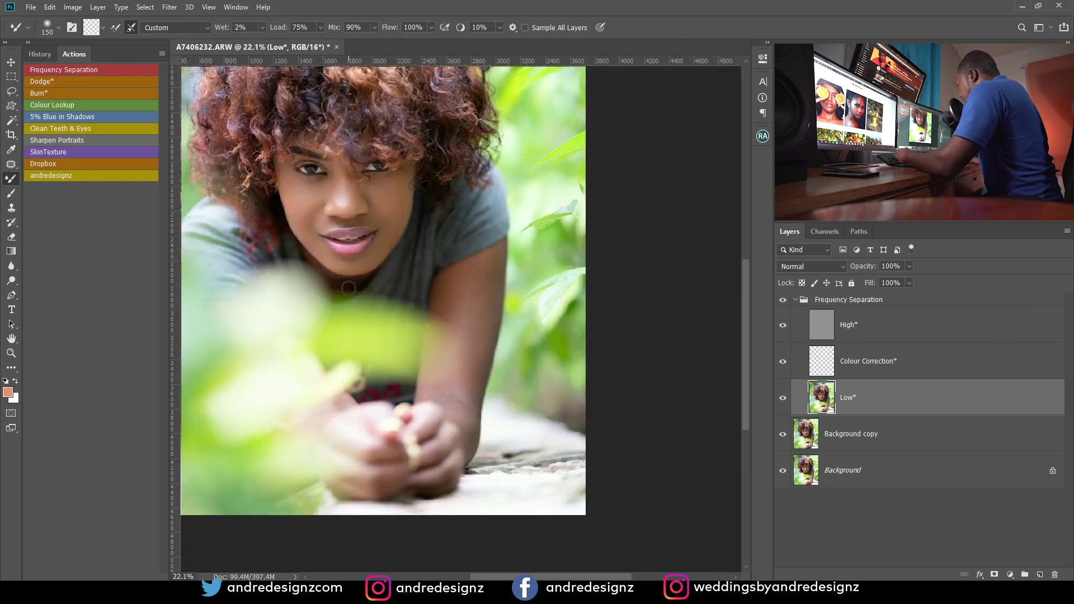
{"action": "scroll", "coordinate": [638, 306], "scroll_direction": "up", "scroll_amount": 1}
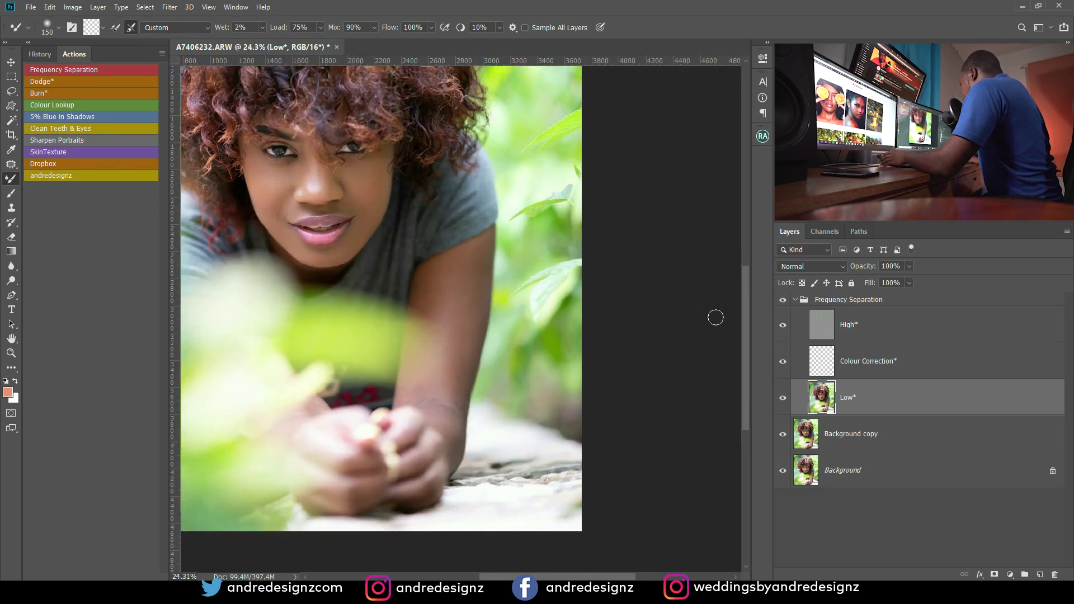
{"action": "scroll", "coordinate": [568, 326], "scroll_direction": "down", "scroll_amount": 3}
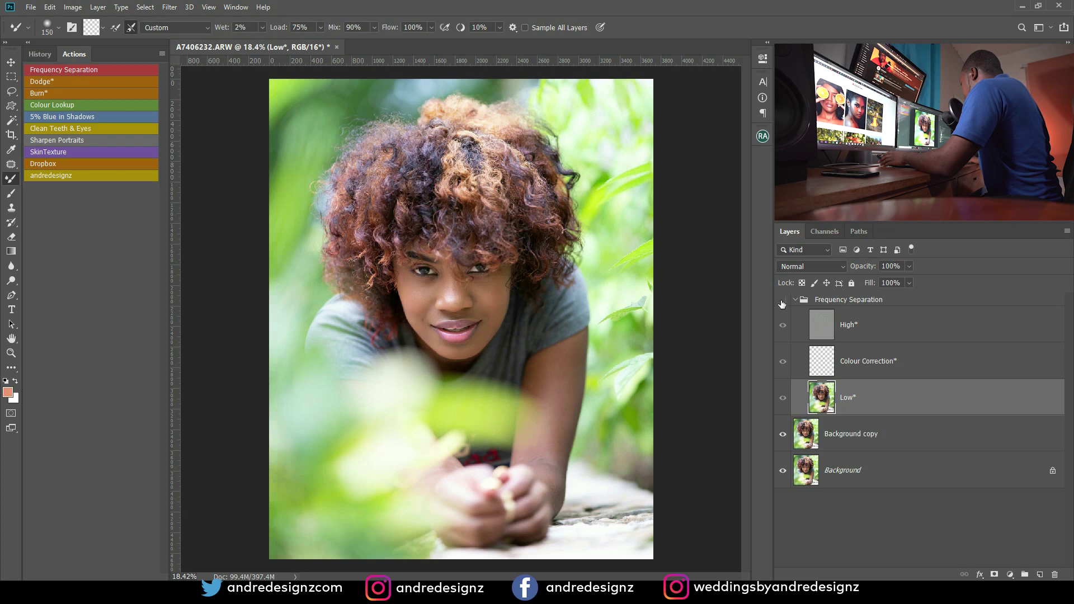
{"action": "key", "text": "ctrl+r"}
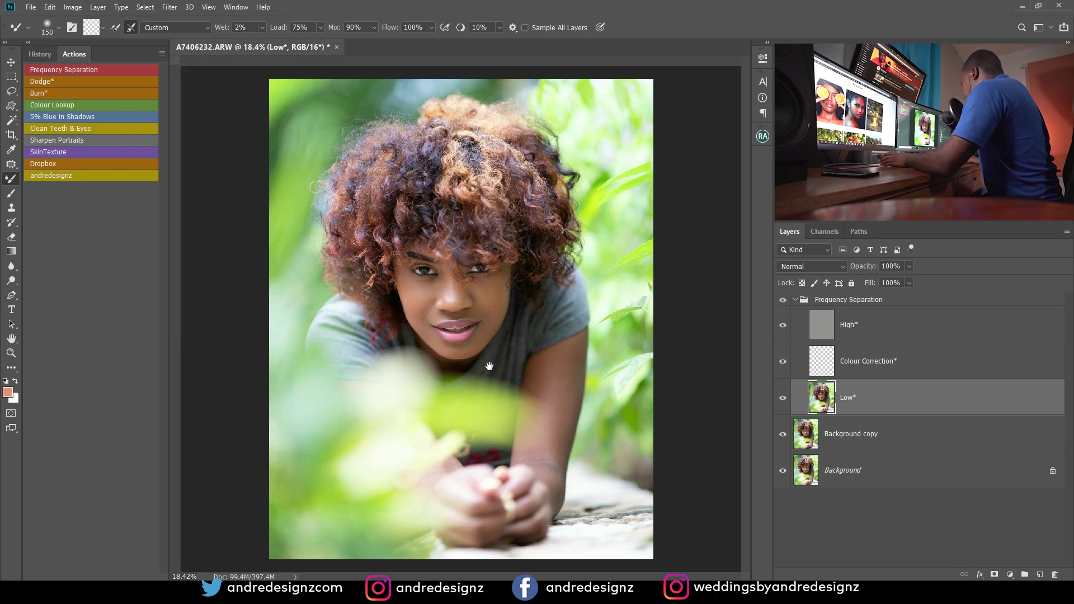
{"action": "scroll", "coordinate": [408, 240], "scroll_direction": "up", "scroll_amount": 5}
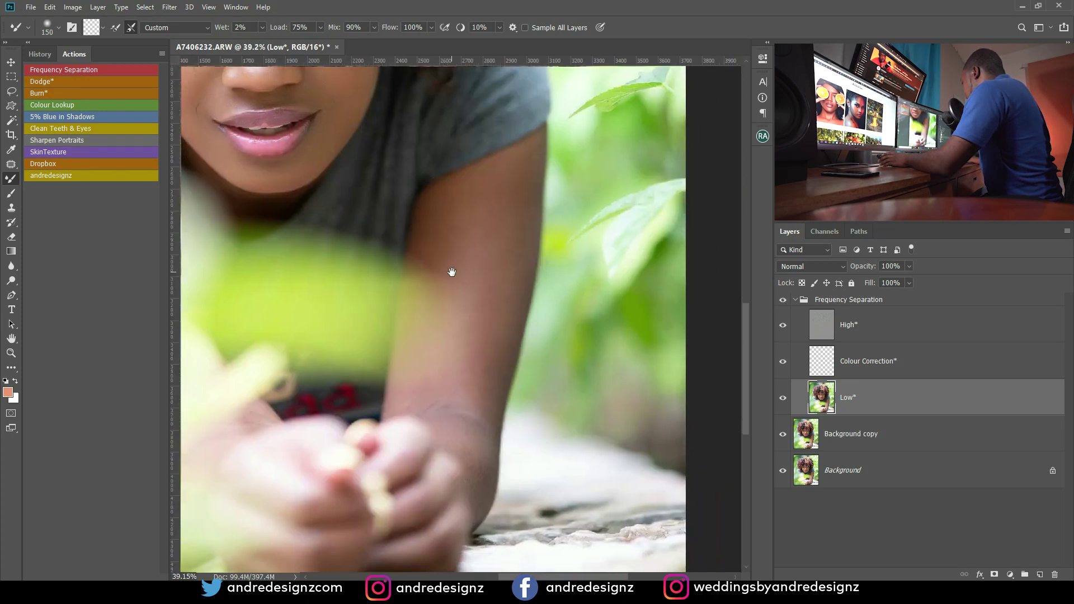
{"action": "key", "text": "ctrl+r"}
{"action": "scroll", "coordinate": [465, 286], "scroll_direction": "down", "scroll_amount": 1}
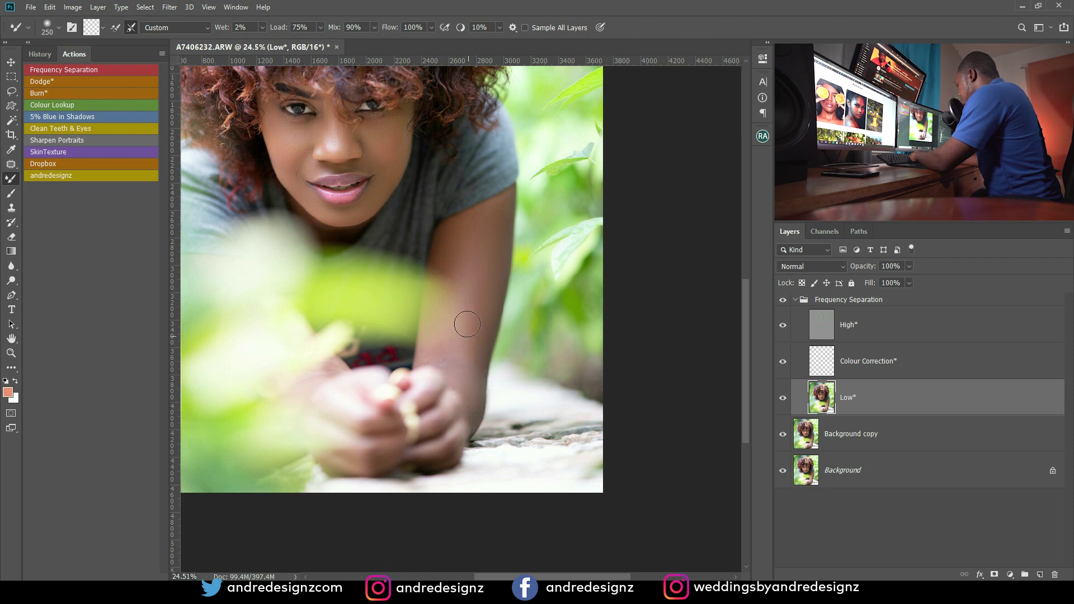
{"action": "scroll", "coordinate": [471, 340], "scroll_direction": "down", "scroll_amount": 3}
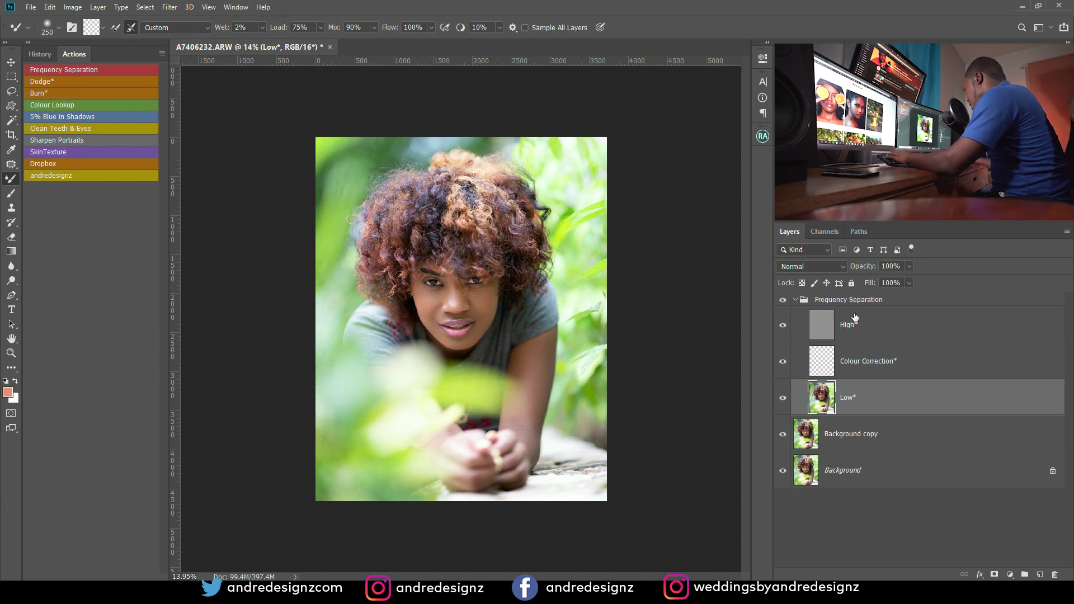
Select the Colour Correction layer, zoom to 108% on the cheek, and switch to the Brush tool
{"action": "left_click", "coordinate": [795, 301]}
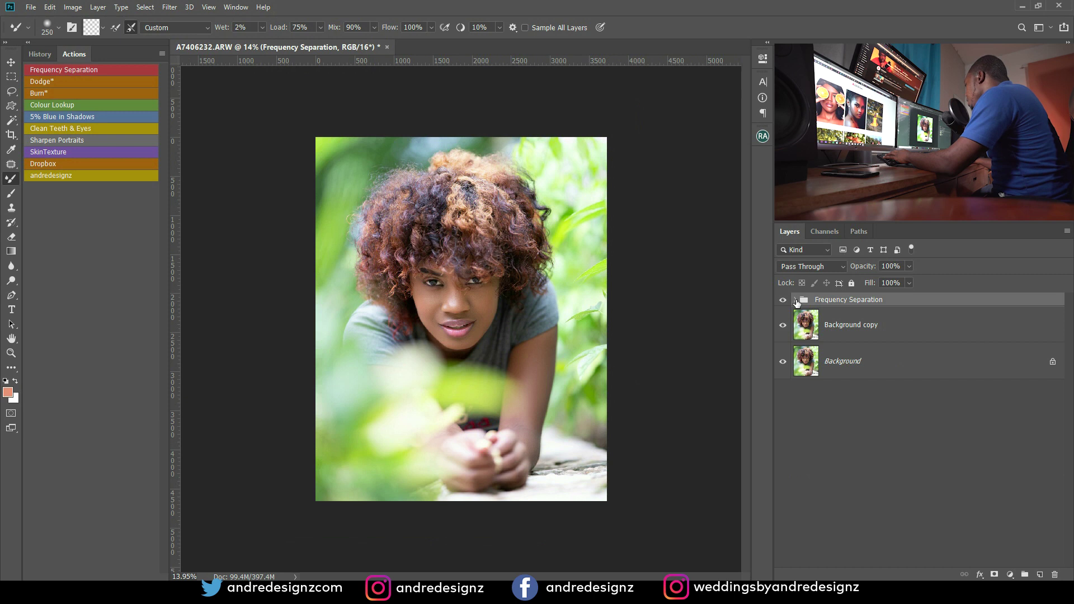
{"action": "left_click", "coordinate": [794, 300]}
{"action": "left_click", "coordinate": [869, 354]}
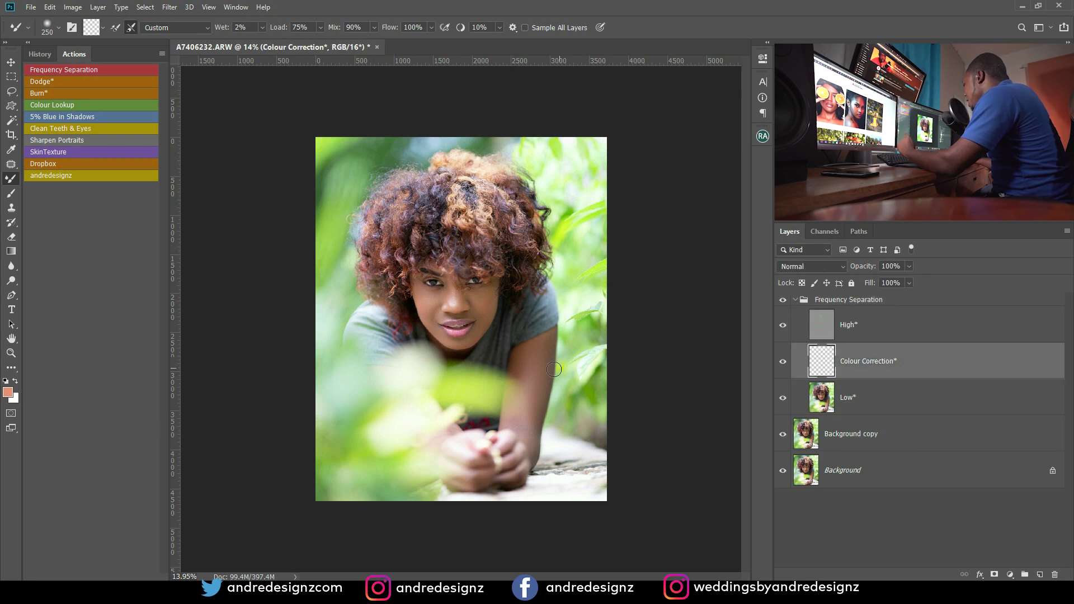
{"action": "scroll", "coordinate": [553, 369], "scroll_direction": "up", "scroll_amount": 5}
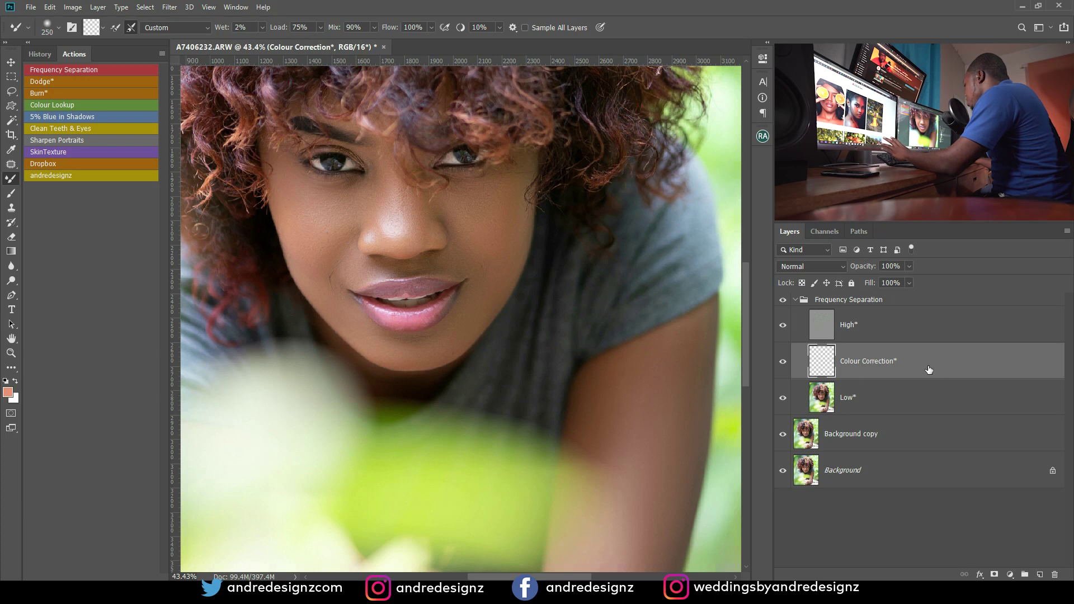
{"action": "scroll", "coordinate": [542, 271], "scroll_direction": "up", "scroll_amount": 4}
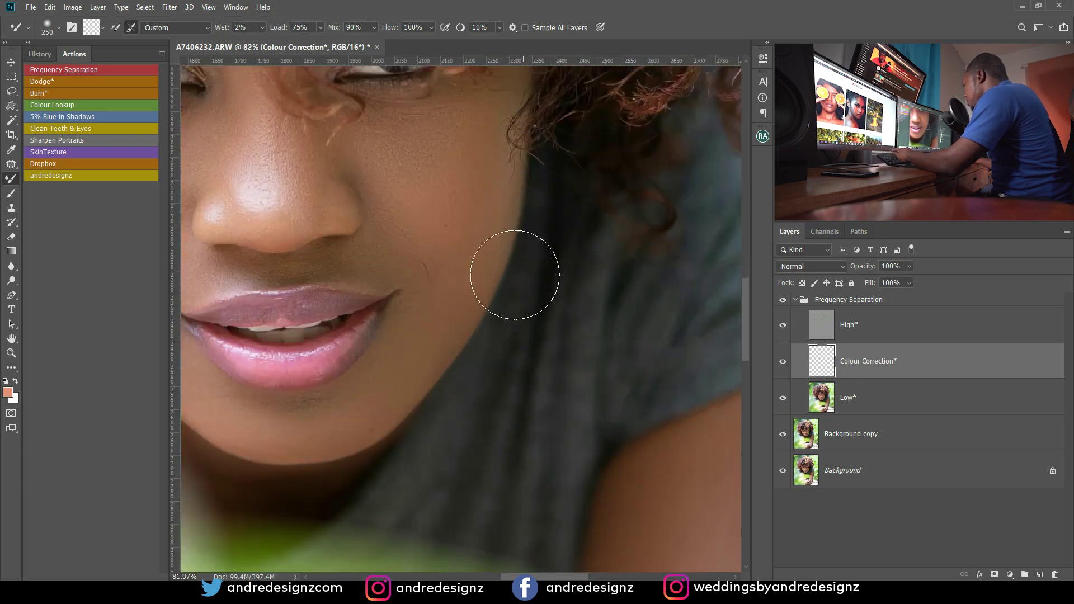
{"action": "left_click_drag", "start_coordinate": [457, 251], "coordinate": [365, 298]}
{"action": "scroll", "coordinate": [325, 257], "scroll_direction": "up", "scroll_amount": 2}
{"action": "key", "text": "ctrl+r"}
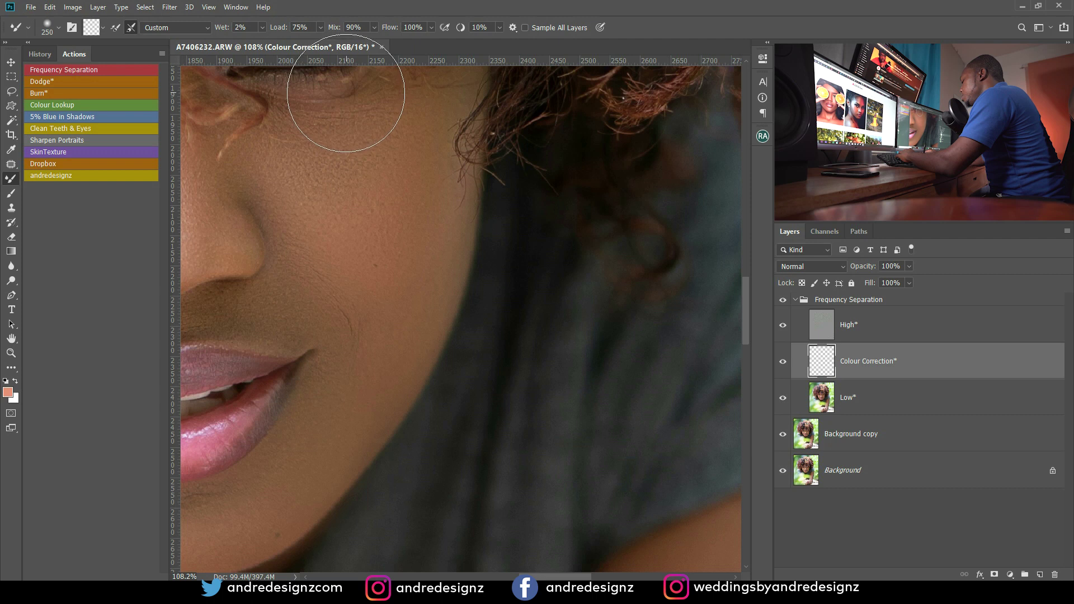
{"action": "key", "text": "b"}
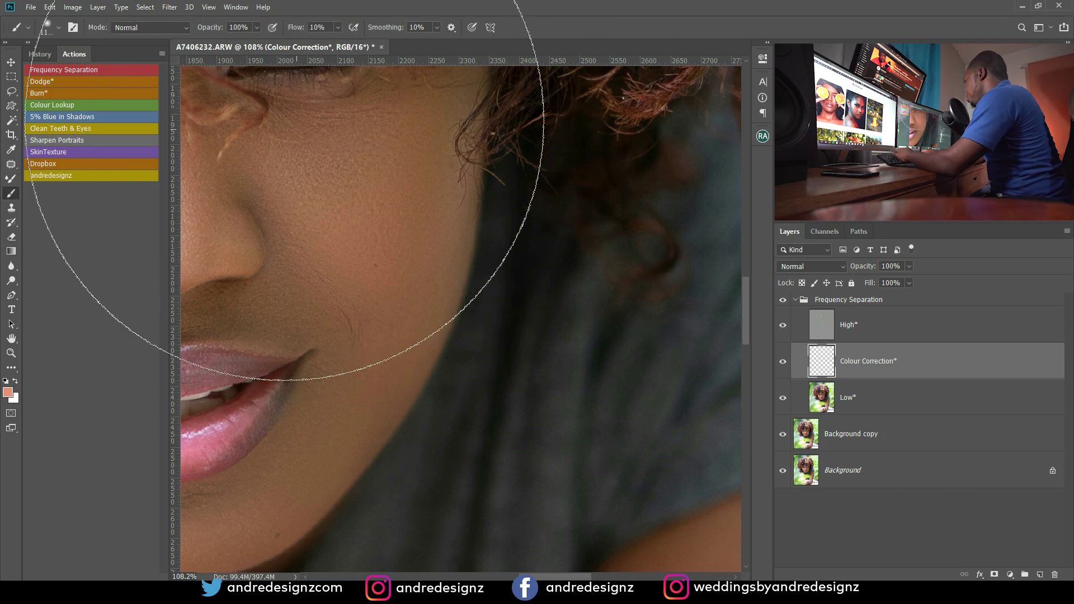
Shrink the brush, try an oval stroke on the cheek, then undo it
{"action": "key", "text": "bracketleft"}
{"action": "key", "text": "bracketleft"}
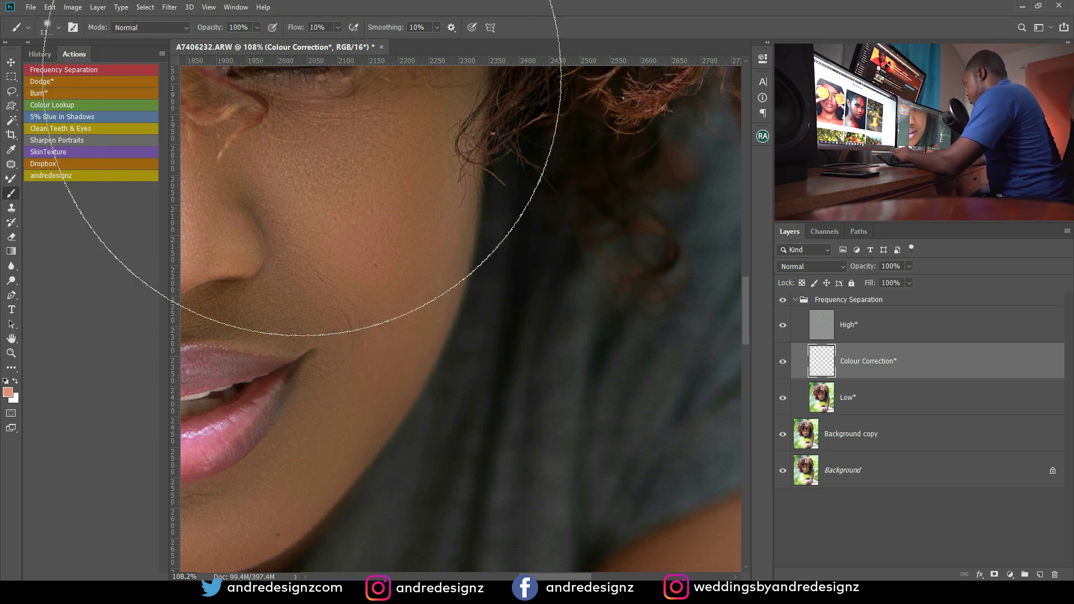
{"action": "key", "text": "bracketleft"}
{"action": "key", "text": "bracketleft"}
{"action": "key", "text": "bracketleft"}
{"action": "key", "text": "bracketleft"}
{"action": "key", "text": "bracketleft"}
{"action": "key", "text": "bracketleft"}
{"action": "key", "text": "bracketleft"}
{"action": "key", "text": "bracketleft"}
{"action": "key", "text": "bracketleft"}
{"action": "key", "text": "bracketleft"}
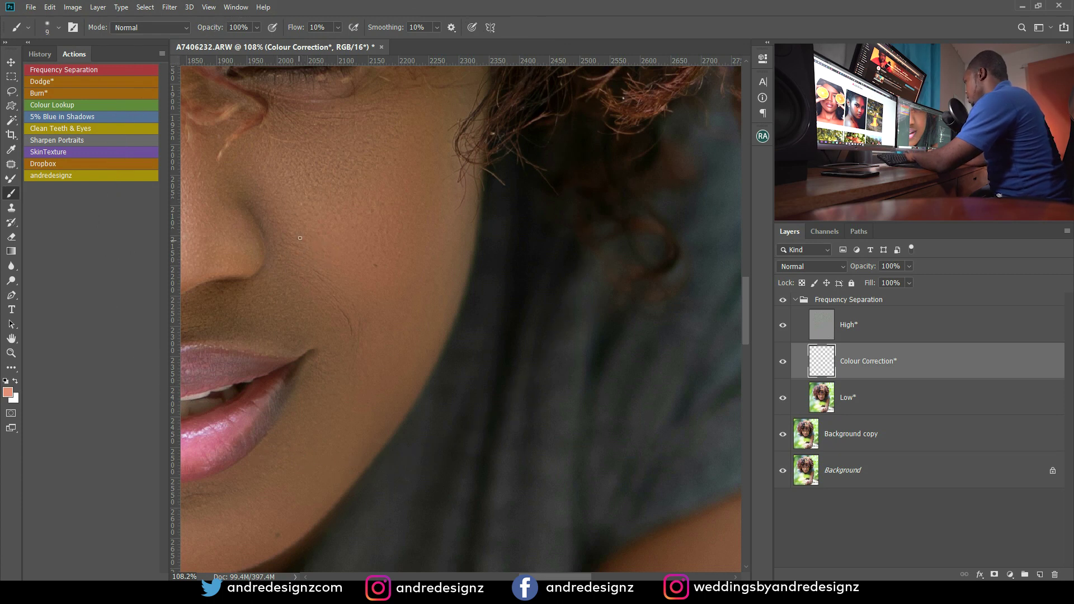
{"action": "left_click_drag", "start_coordinate": [392, 347], "coordinate": [361, 206]}
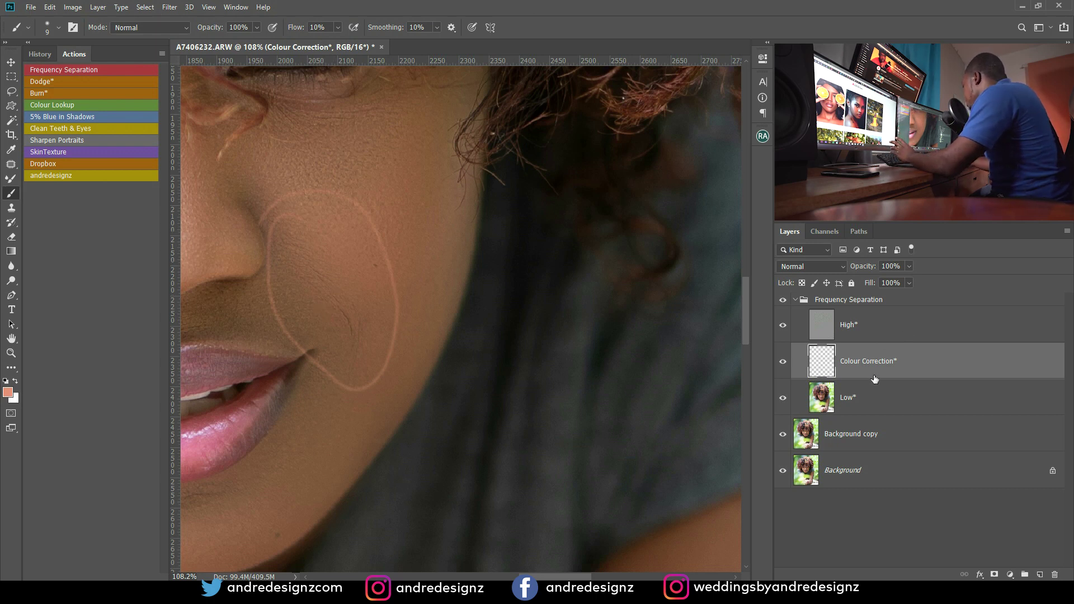
{"action": "key", "text": "ctrl+z"}
{"action": "key", "text": "ctrl+z"}
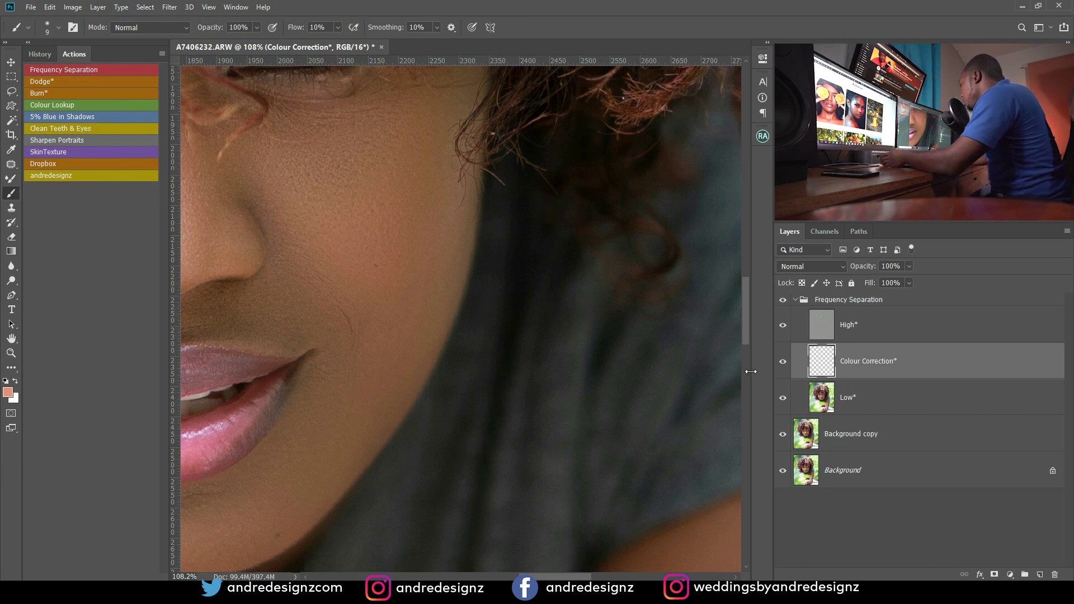
Sample the cheek's skin colour and softly paint it over the cheek at 1% flow, brush size 30
{"action": "left_click", "coordinate": [396, 266], "text": "alt"}
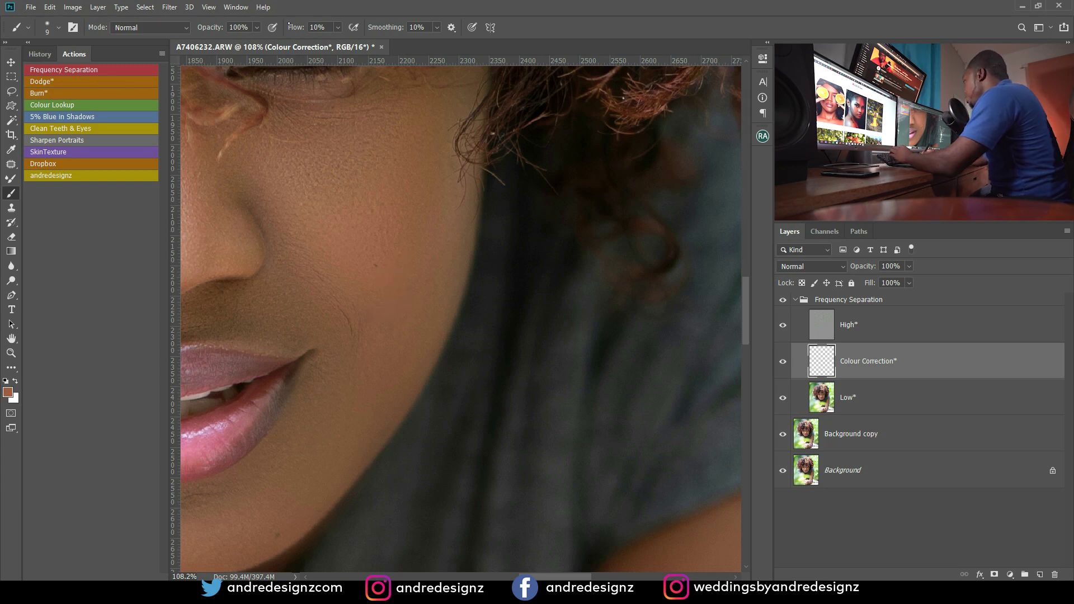
{"action": "left_click", "coordinate": [338, 28]}
{"action": "left_click_drag", "start_coordinate": [333, 40], "coordinate": [331, 41]}
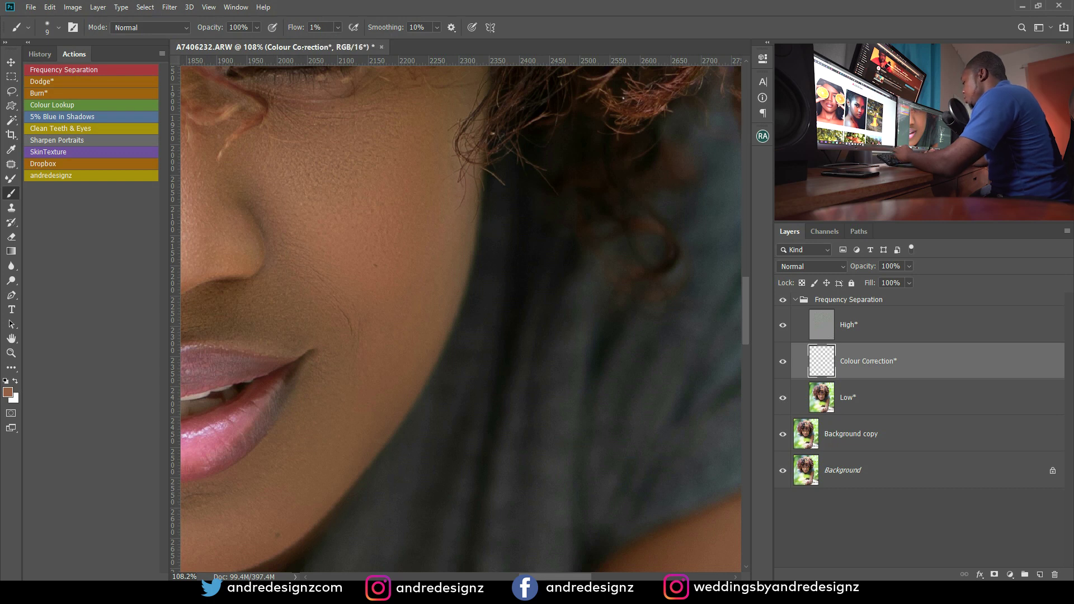
{"action": "key", "text": "bracketright"}
{"action": "key", "text": "bracketright"}
{"action": "key", "text": "bracketright"}
{"action": "key", "text": "bracketright"}
{"action": "key", "text": "bracketright"}
{"action": "key", "text": "bracketright"}
{"action": "key", "text": "bracketright"}
{"action": "mouse_move", "coordinate": [279, 218]}
{"action": "left_mouse_down"}
{"action": "mouse_move", "coordinate": [302, 283]}
{"action": "mouse_move", "coordinate": [321, 300]}
{"action": "mouse_move", "coordinate": [297, 314]}
{"action": "mouse_move", "coordinate": [270, 211]}
{"action": "mouse_move", "coordinate": [293, 254]}
{"action": "mouse_move", "coordinate": [284, 309]}
{"action": "mouse_move", "coordinate": [269, 295]}
{"action": "mouse_move", "coordinate": [312, 308]}
{"action": "mouse_move", "coordinate": [293, 257]}
{"action": "mouse_move", "coordinate": [307, 341]}
{"action": "mouse_move", "coordinate": [302, 319]}
{"action": "mouse_move", "coordinate": [280, 313]}
{"action": "mouse_move", "coordinate": [295, 240]}
{"action": "mouse_move", "coordinate": [312, 343]}
{"action": "left_mouse_up"}
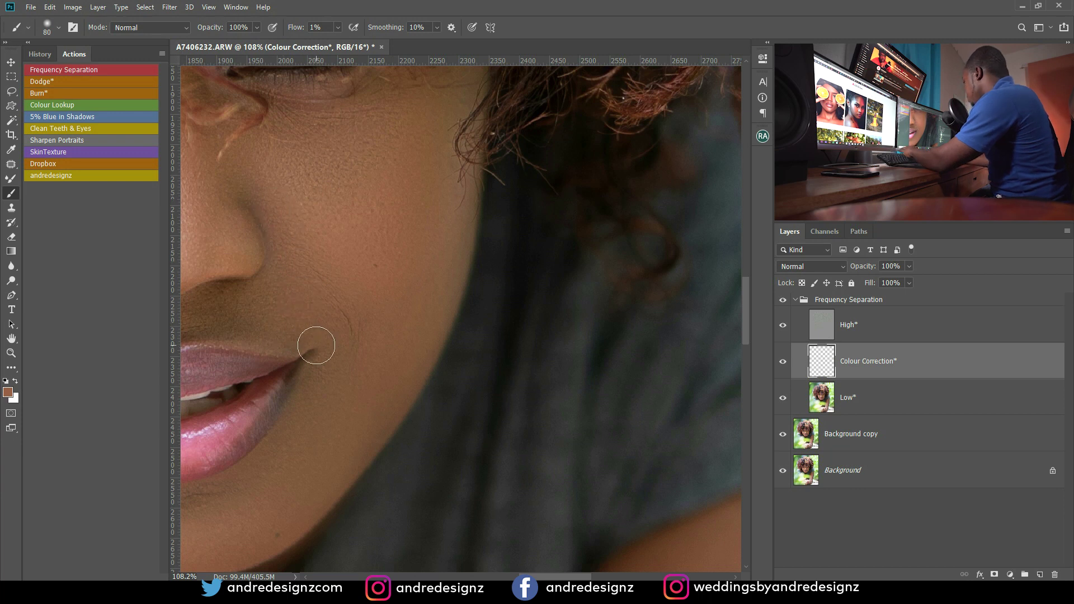
Compare with the Colour Correction layer hidden and shown, then collapse the Frequency Separation group
{"action": "left_click", "coordinate": [783, 362]}
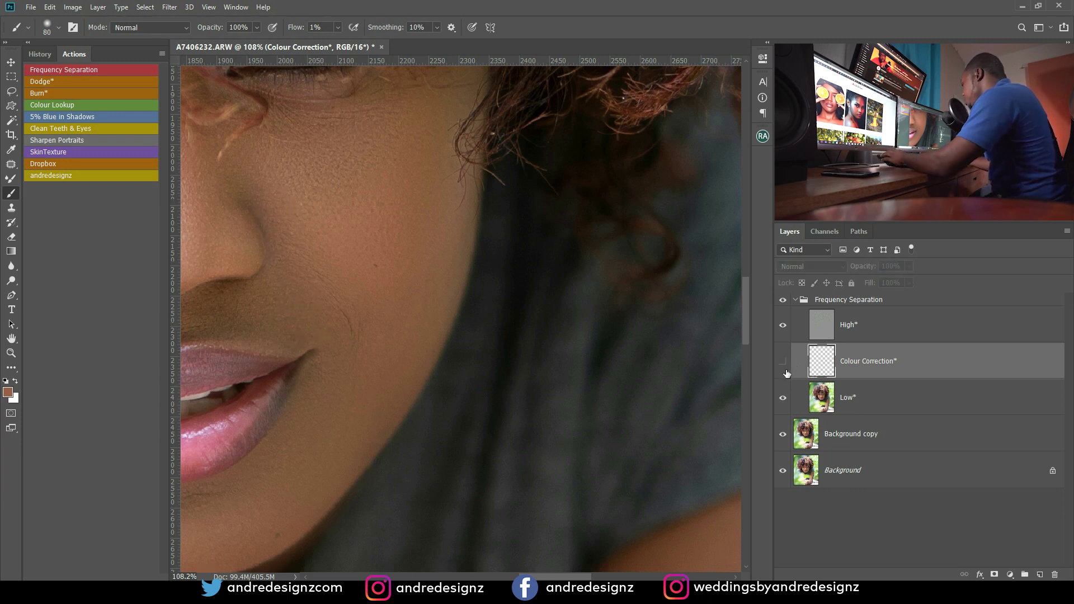
{"action": "left_click", "coordinate": [783, 362]}
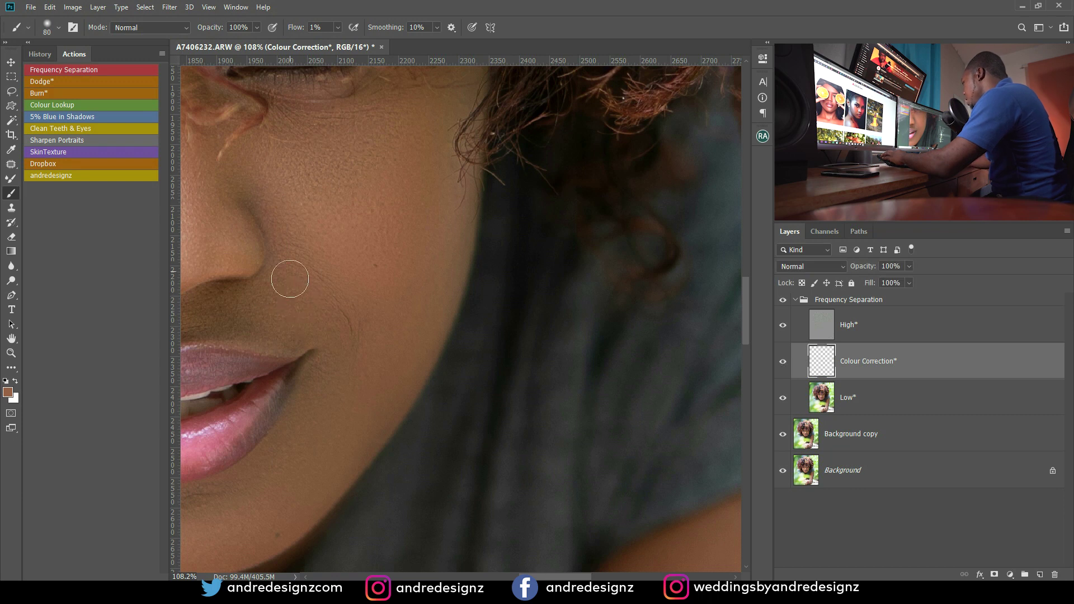
{"action": "left_click", "coordinate": [784, 363]}
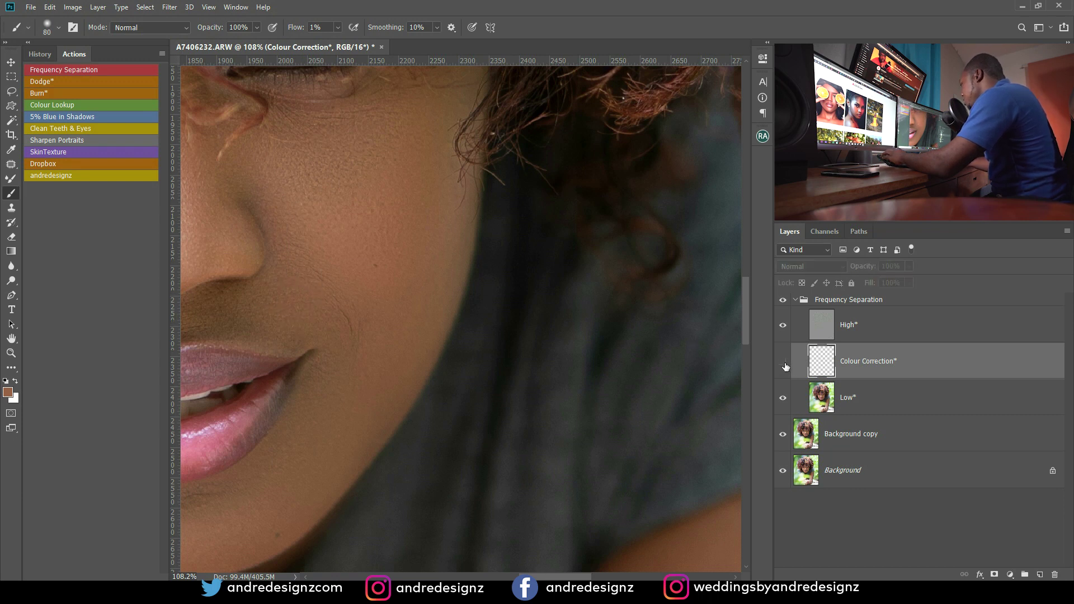
{"action": "left_click", "coordinate": [783, 362]}
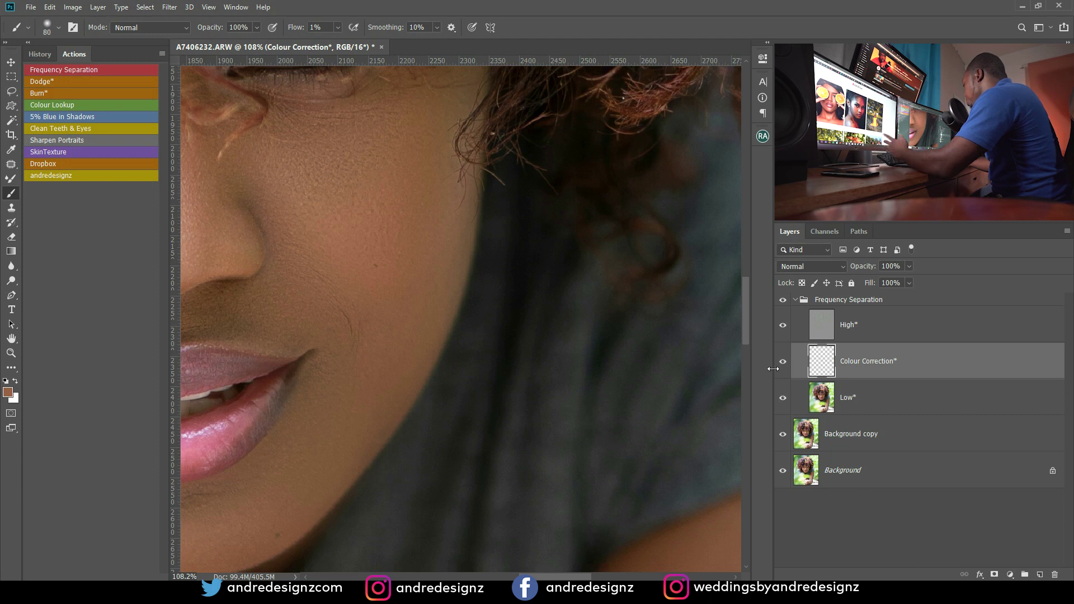
{"action": "scroll", "coordinate": [434, 303], "scroll_direction": "down", "scroll_amount": 4}
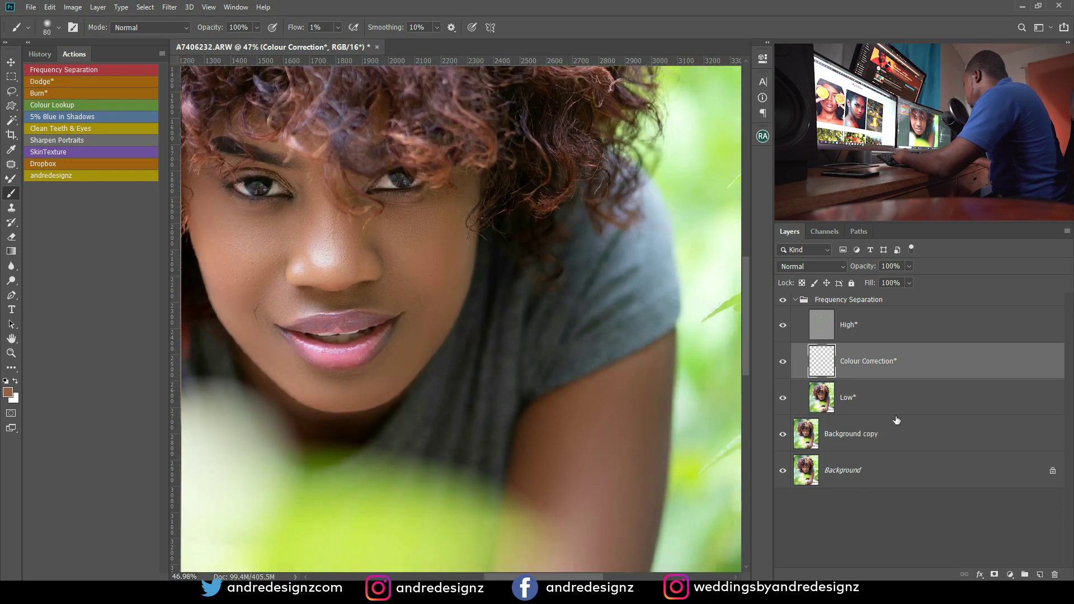
{"action": "left_click", "coordinate": [796, 301]}
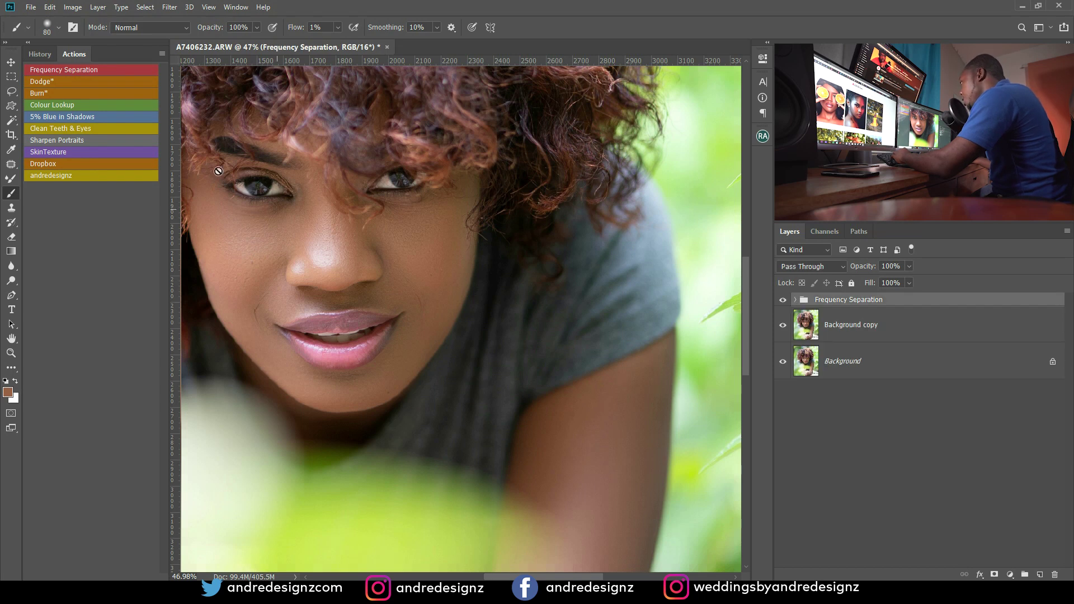
Add the Dodge* layer and brighten between the eyes and down the nose in white, then compare
{"action": "left_click", "coordinate": [43, 82]}
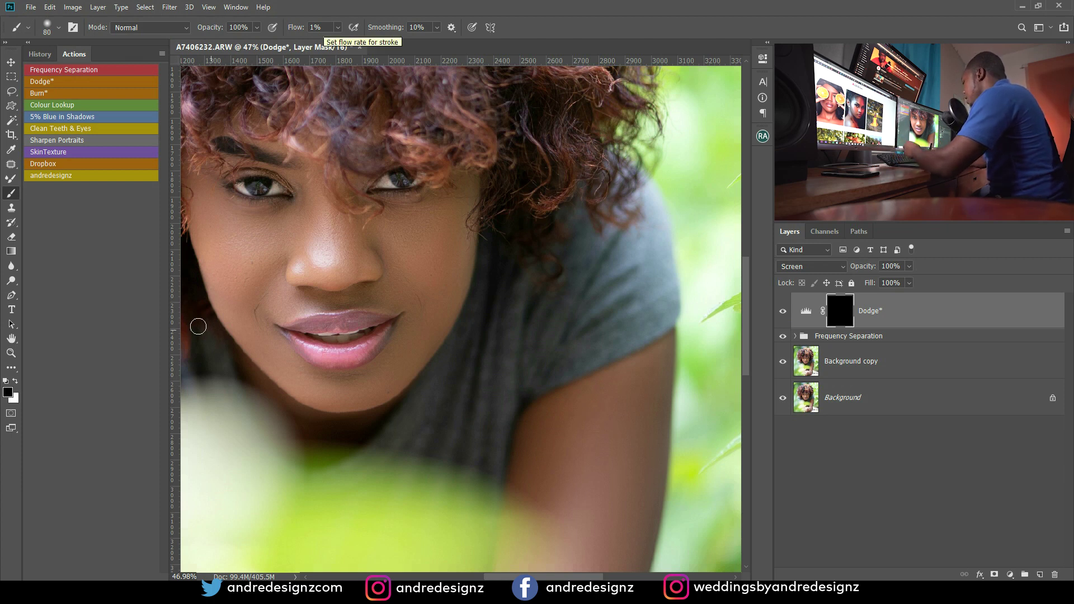
{"action": "key", "text": "bracketleft"}
{"action": "key", "text": "bracketleft"}
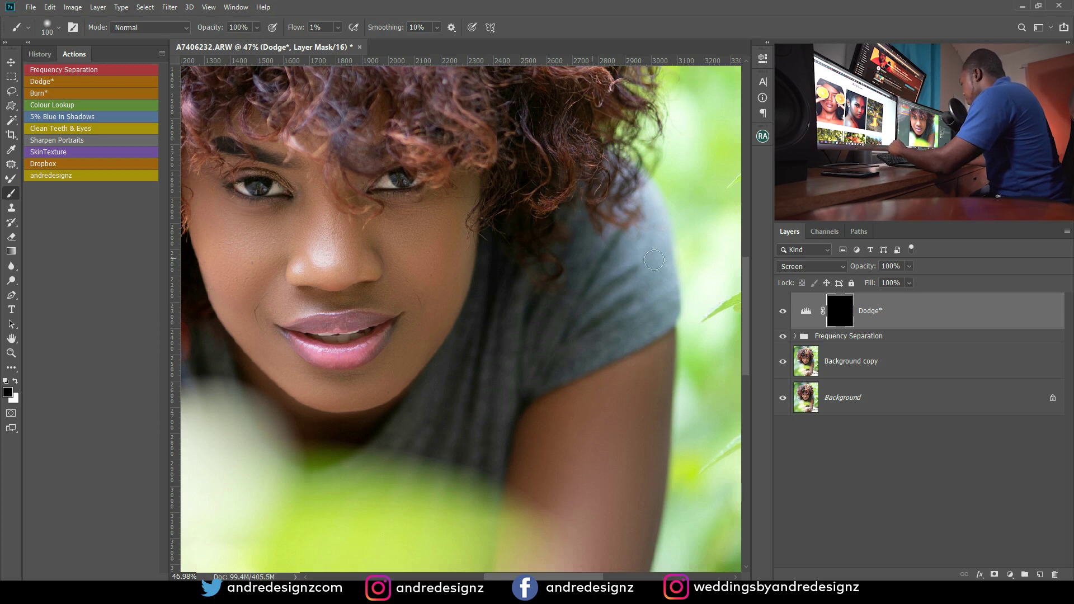
{"action": "key", "text": "x"}
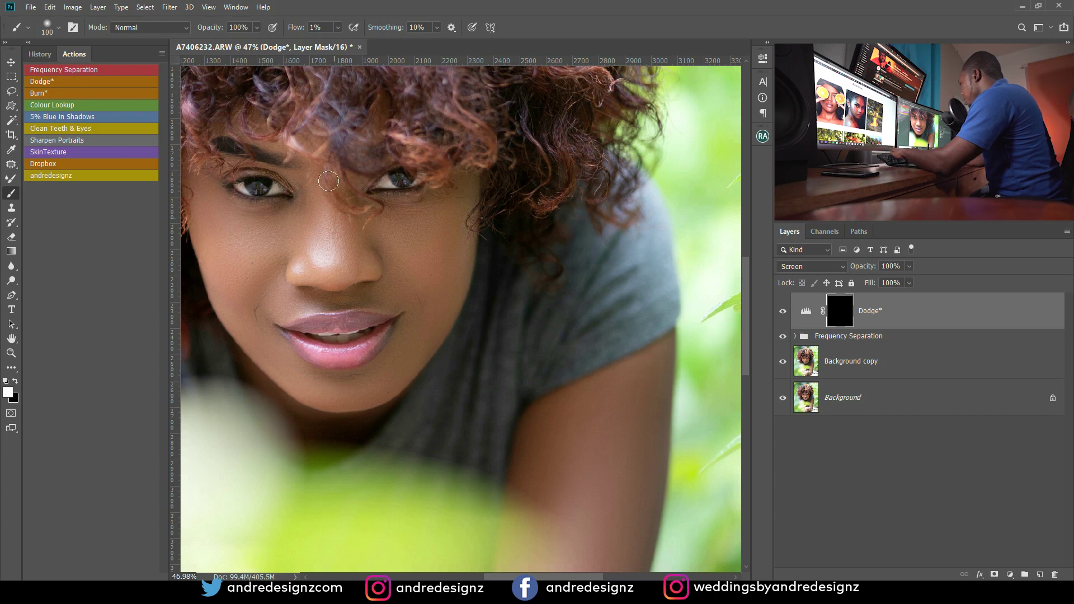
{"action": "left_click_drag", "start_coordinate": [336, 188], "coordinate": [334, 247]}
{"action": "left_click", "coordinate": [782, 311]}
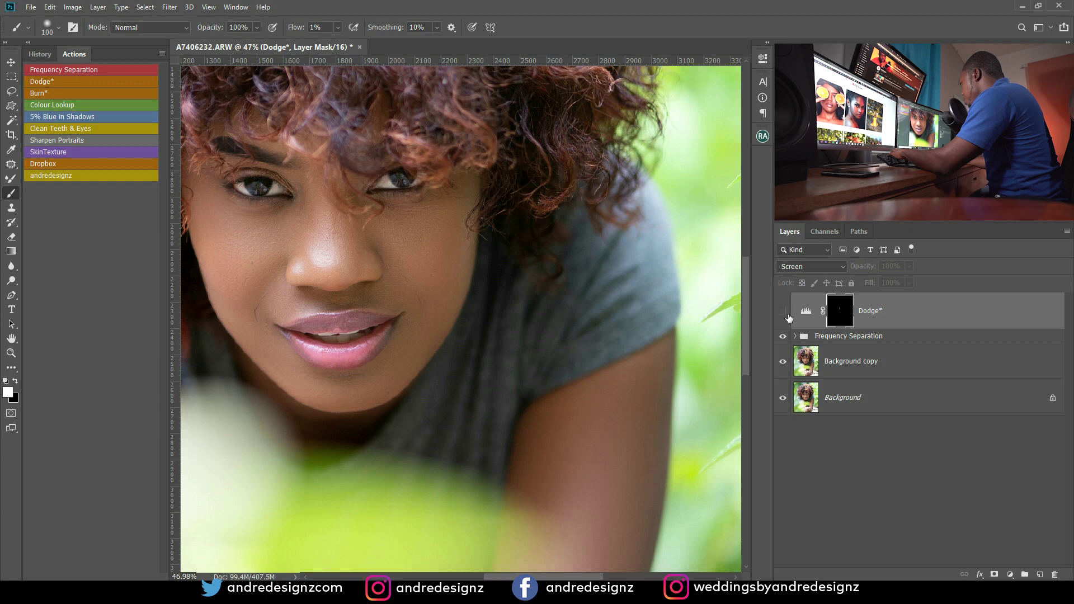
{"action": "left_click", "coordinate": [782, 311]}
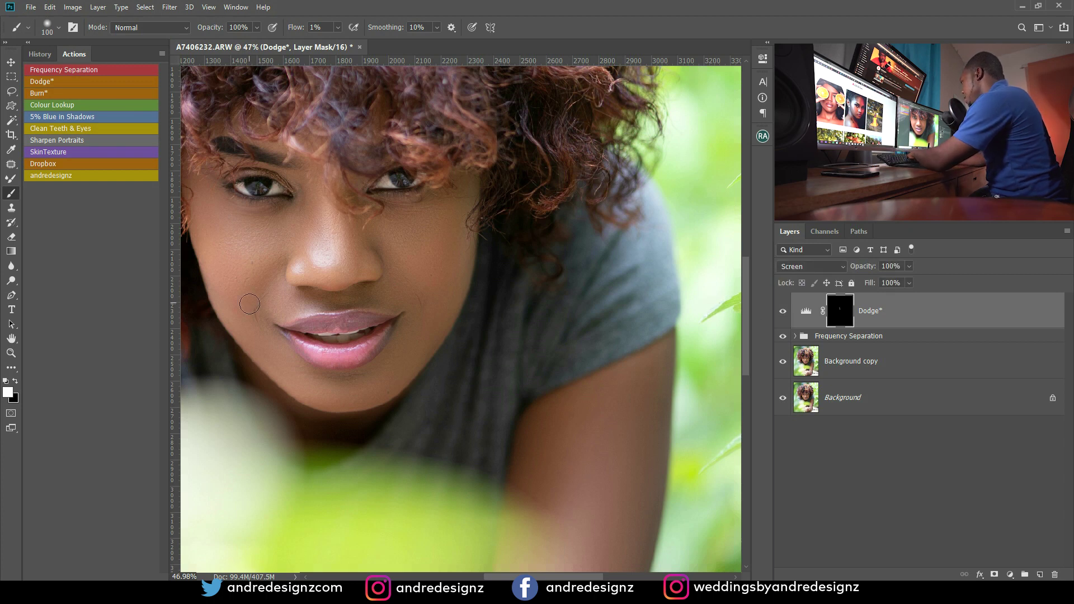
With a 175 brush, brighten the area under the eye and the right cheek
{"action": "key", "text": "bracketright"}
{"action": "key", "text": "bracketright"}
{"action": "key", "text": "bracketright"}
{"action": "key", "text": "bracketright"}
{"action": "key", "text": "bracketright"}
{"action": "key", "text": "bracketleft"}
{"action": "key", "text": "bracketleft"}
{"action": "mouse_move", "coordinate": [270, 232]}
{"action": "left_mouse_down"}
{"action": "mouse_move", "coordinate": [288, 224]}
{"action": "mouse_move", "coordinate": [281, 217]}
{"action": "left_mouse_up"}
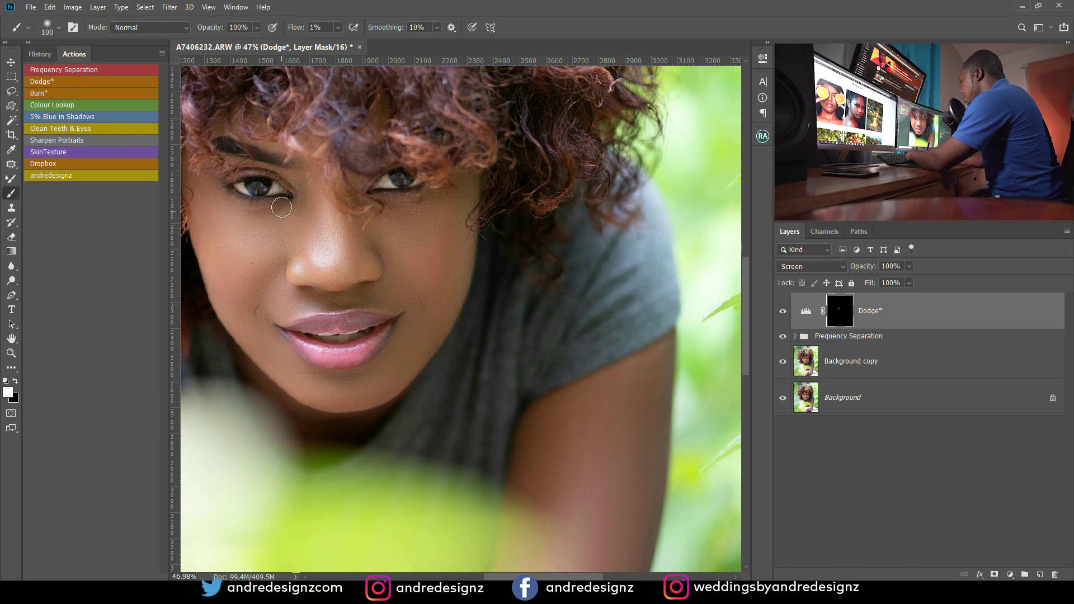
{"action": "key", "text": "bracketright"}
{"action": "key", "text": "bracketright"}
{"action": "key", "text": "bracketright"}
{"action": "mouse_move", "coordinate": [424, 226]}
{"action": "left_mouse_down"}
{"action": "mouse_move", "coordinate": [386, 229]}
{"action": "mouse_move", "coordinate": [436, 217]}
{"action": "mouse_move", "coordinate": [440, 203]}
{"action": "mouse_move", "coordinate": [396, 249]}
{"action": "mouse_move", "coordinate": [421, 242]}
{"action": "mouse_move", "coordinate": [425, 221]}
{"action": "mouse_move", "coordinate": [355, 384]}
{"action": "mouse_move", "coordinate": [332, 400]}
{"action": "mouse_move", "coordinate": [347, 384]}
{"action": "mouse_move", "coordinate": [335, 403]}
{"action": "mouse_move", "coordinate": [340, 391]}
{"action": "mouse_move", "coordinate": [350, 397]}
{"action": "left_mouse_up"}
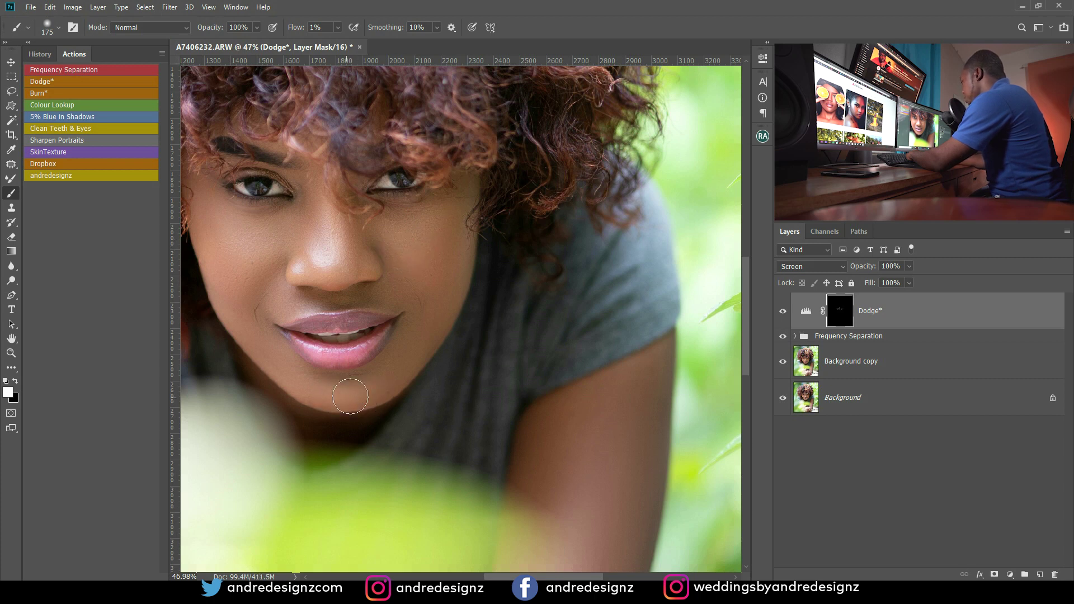
Compare the Dodge* layer on and off, then shrink the brush to work around the eye
{"action": "scroll", "coordinate": [598, 390], "scroll_direction": "down", "scroll_amount": 2}
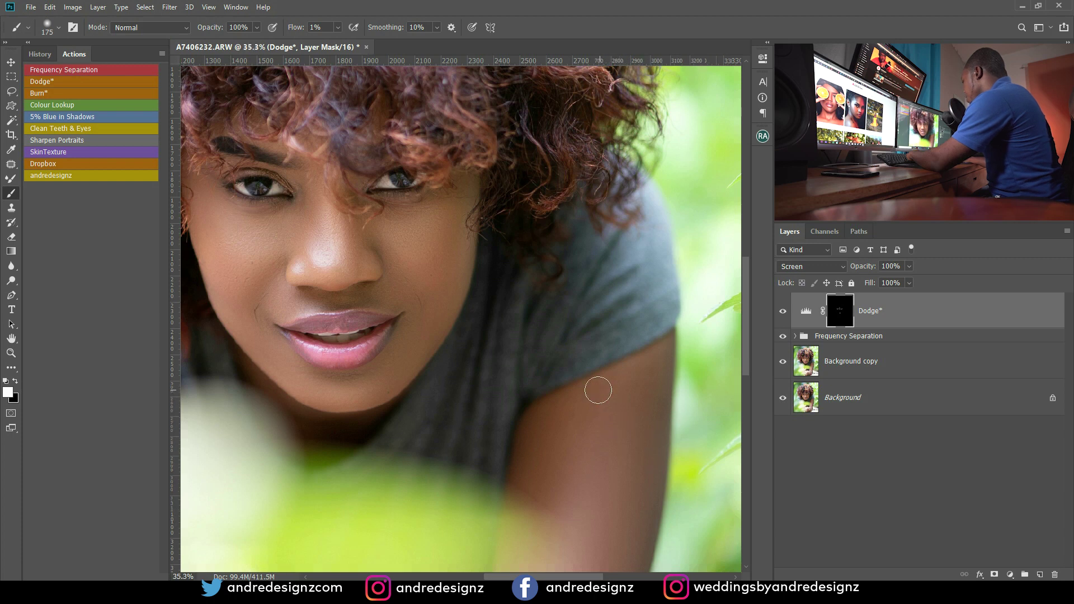
{"action": "scroll", "coordinate": [598, 390], "scroll_direction": "down", "scroll_amount": 2}
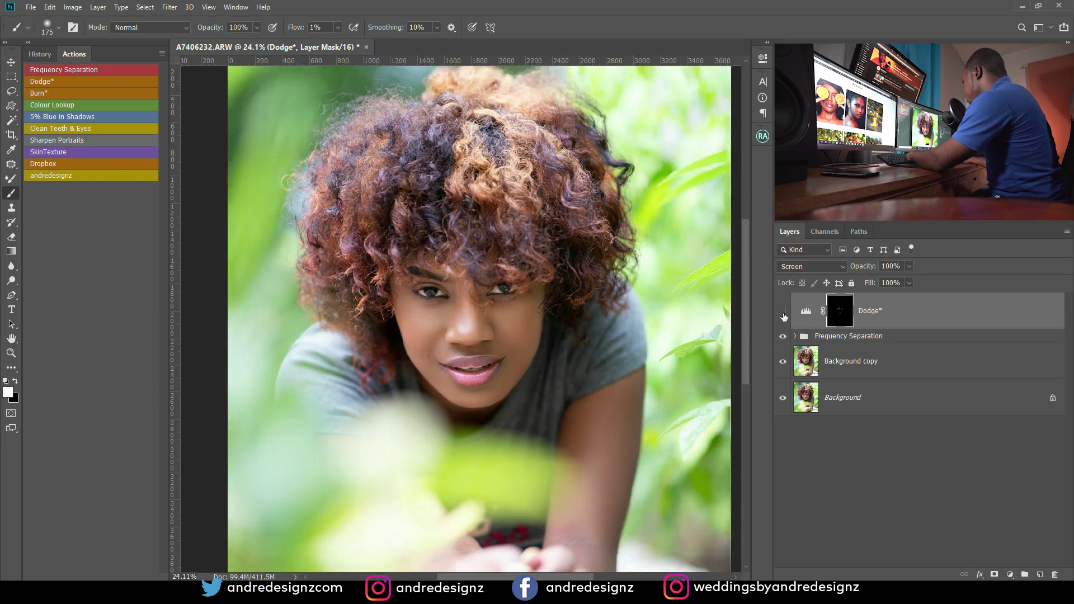
{"action": "left_click", "coordinate": [783, 312]}
{"action": "left_click", "coordinate": [783, 312]}
{"action": "scroll", "coordinate": [525, 370], "scroll_direction": "up", "scroll_amount": 1}
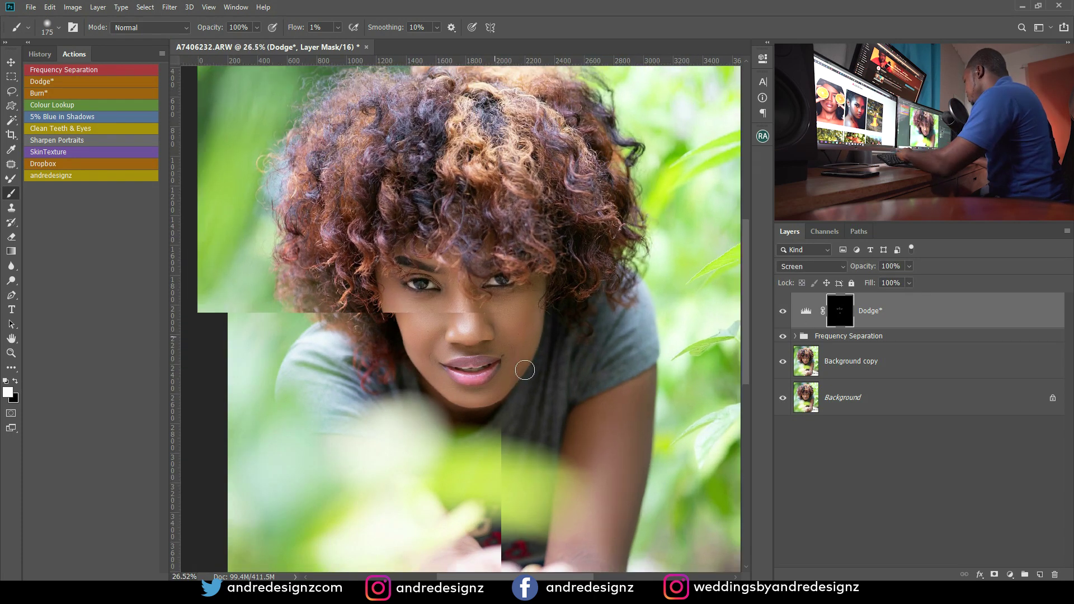
{"action": "scroll", "coordinate": [401, 281], "scroll_direction": "up", "scroll_amount": 1}
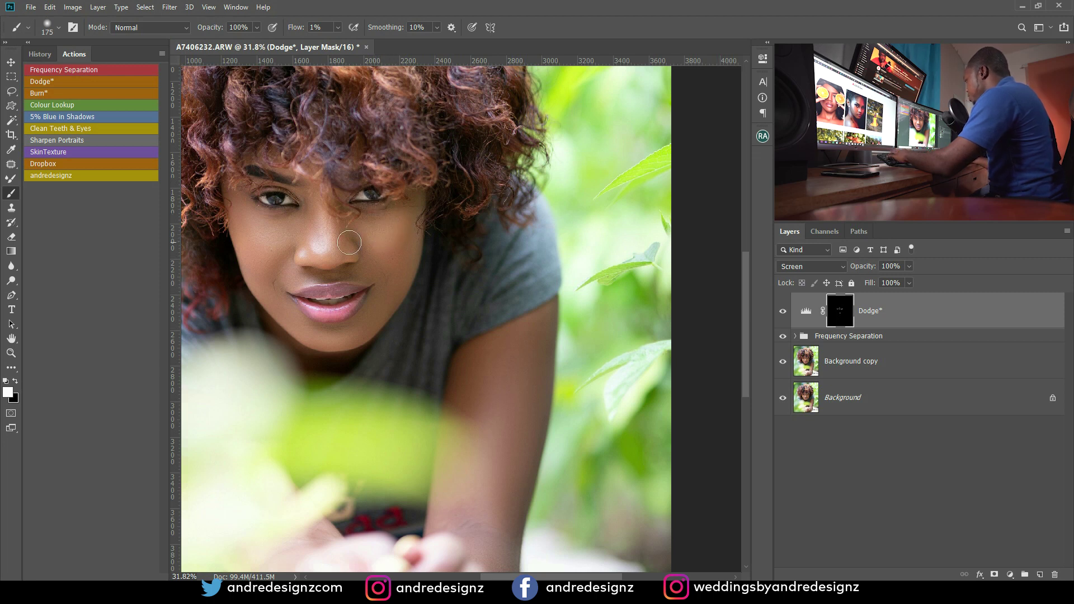
{"action": "scroll", "coordinate": [217, 203], "scroll_direction": "up", "scroll_amount": 5}
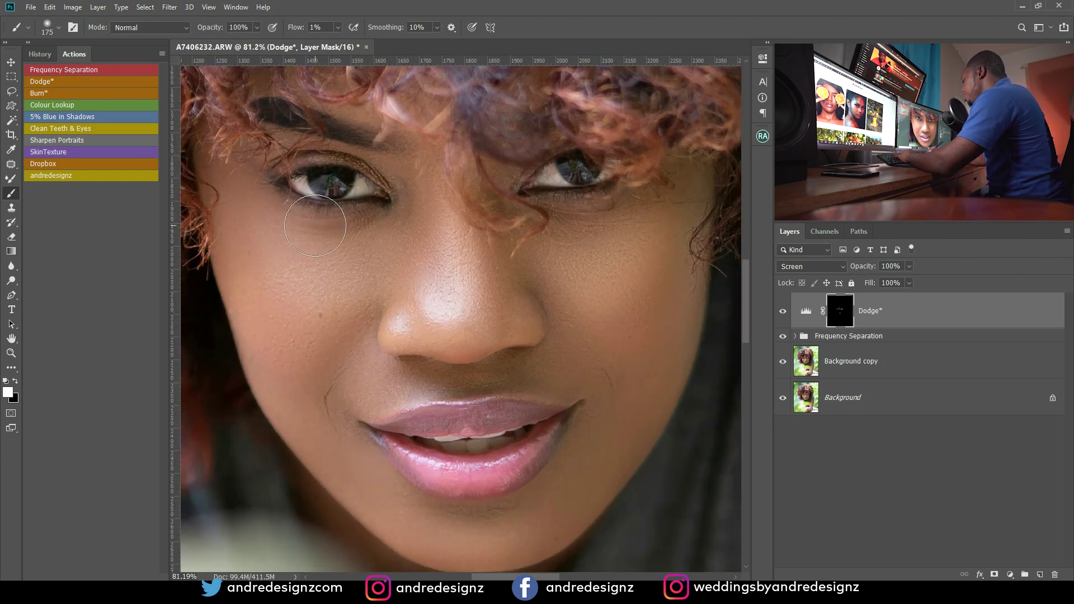
{"action": "key", "text": "bracketleft"}
{"action": "key", "text": "bracketleft"}
{"action": "key", "text": "bracketleft"}
{"action": "key", "text": "bracketleft"}
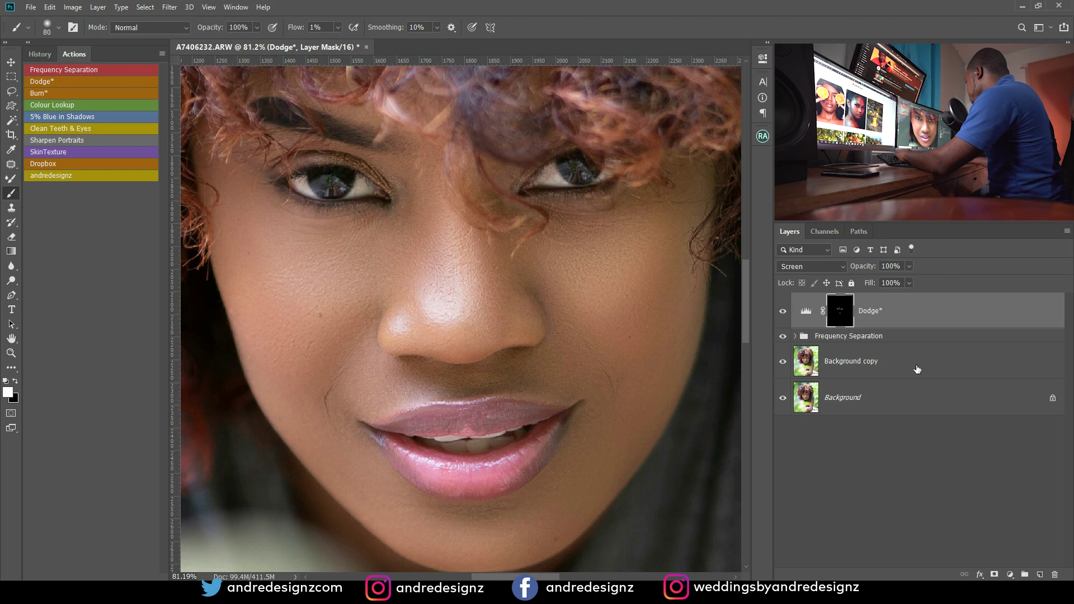
{"action": "scroll", "coordinate": [395, 296], "scroll_direction": "down", "scroll_amount": 5}
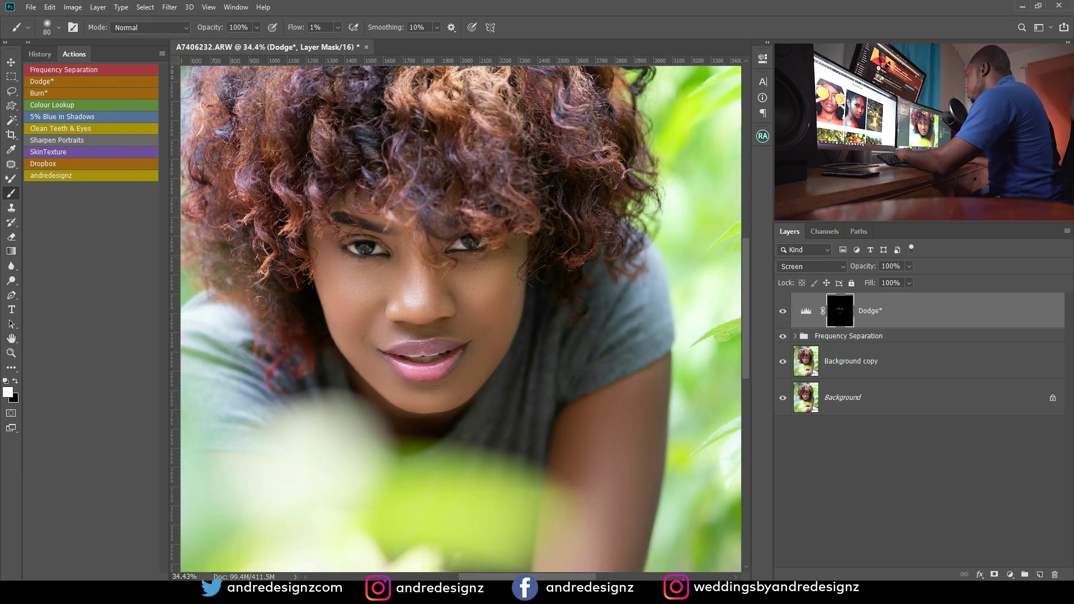
{"action": "scroll", "coordinate": [383, 253], "scroll_direction": "up", "scroll_amount": 2}
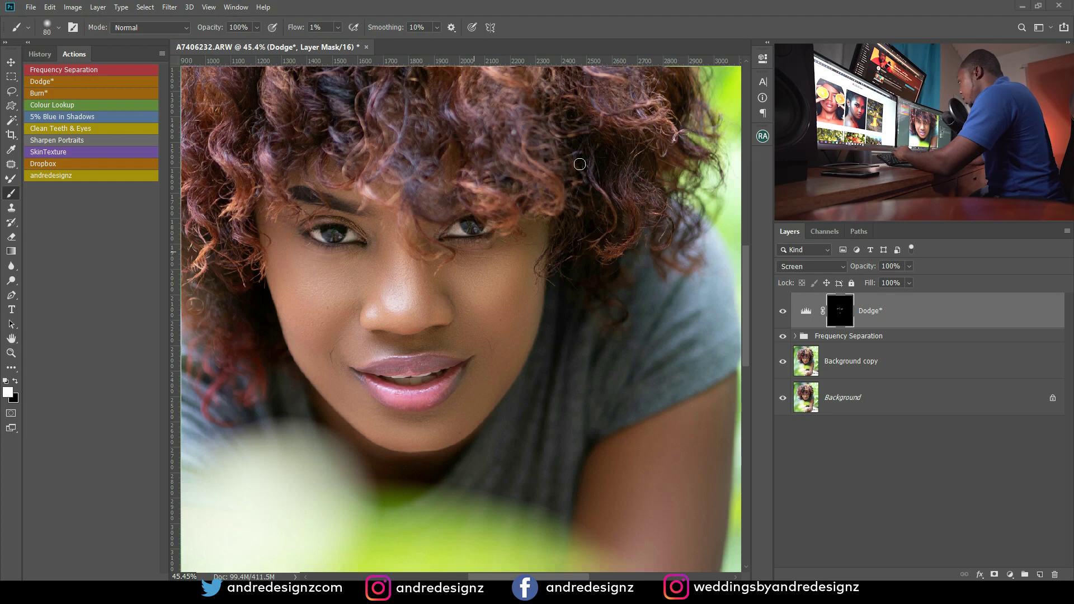
Add the Burn* layer and faintly darken the nose bridge, cheek and jawline
{"action": "left_click", "coordinate": [53, 92]}
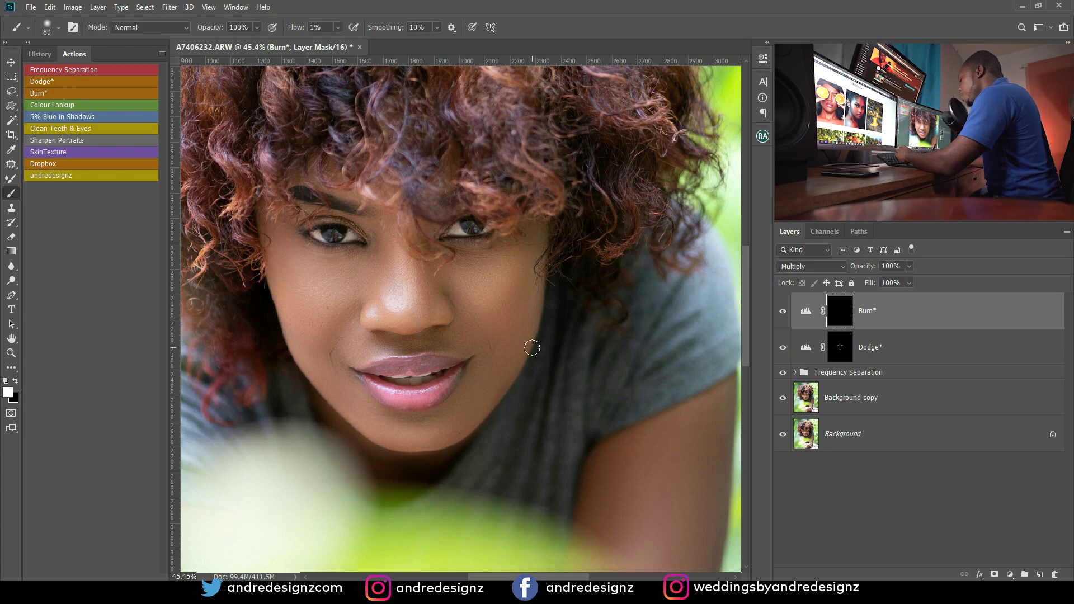
{"action": "key", "text": "bracketright"}
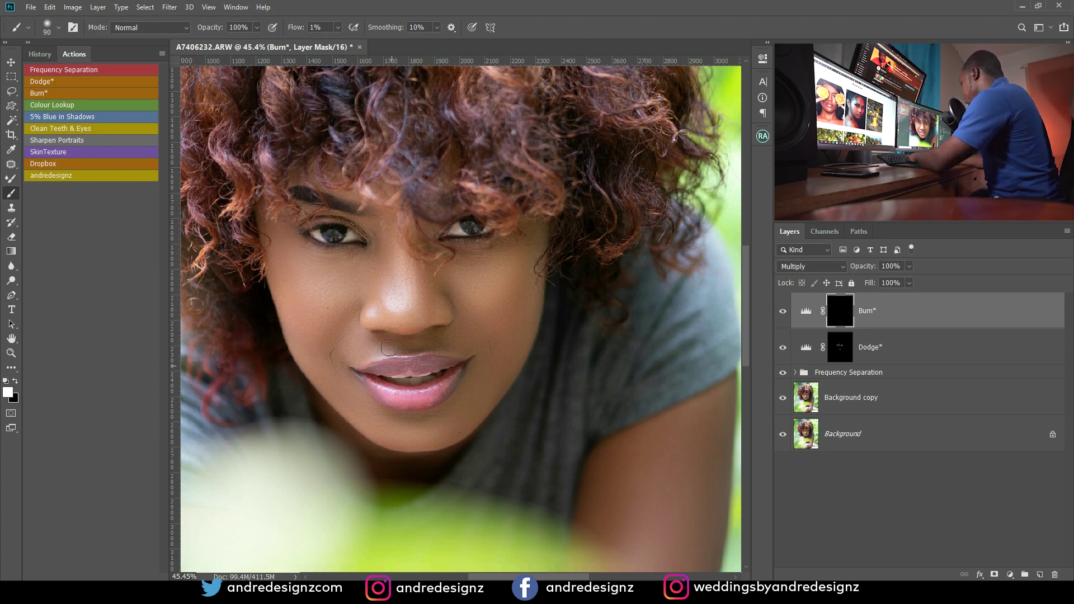
{"action": "key", "text": "bracketleft"}
{"action": "left_click_drag", "start_coordinate": [383, 231], "coordinate": [431, 279]}
{"action": "key", "text": "bracketright"}
{"action": "key", "text": "bracketright"}
{"action": "key", "text": "bracketright"}
{"action": "key", "text": "bracketright"}
{"action": "mouse_move", "coordinate": [540, 268]}
{"action": "left_mouse_down"}
{"action": "mouse_move", "coordinate": [496, 369]}
{"action": "mouse_move", "coordinate": [509, 394]}
{"action": "left_mouse_up"}
Fit the whole photo on screen and compare the Burn layer hidden and shown
{"action": "key", "text": "ctrl+0"}
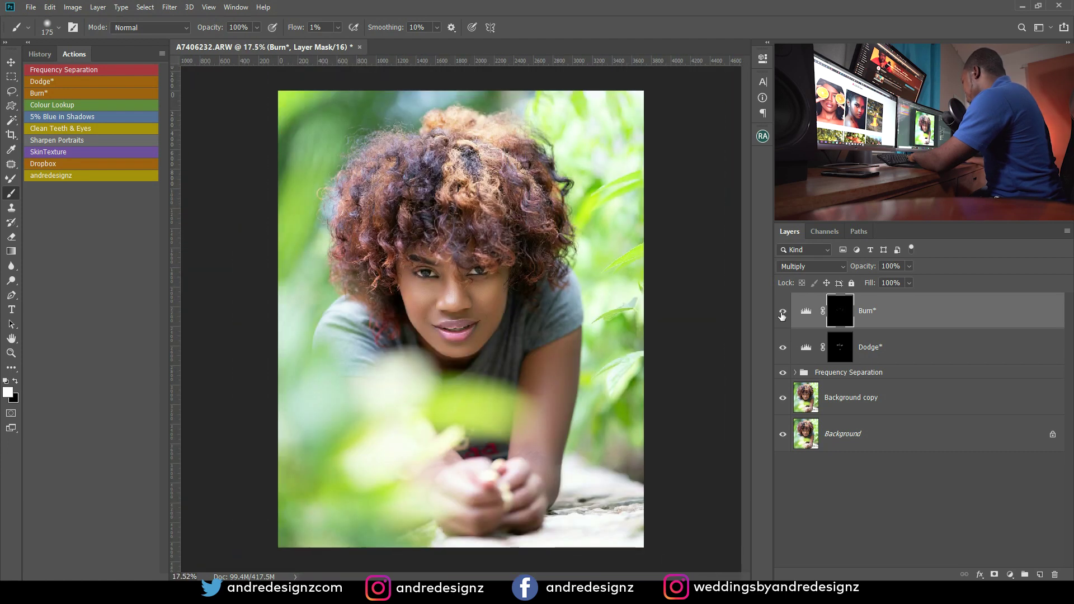
{"action": "left_click", "coordinate": [783, 313]}
{"action": "left_click", "coordinate": [782, 313]}
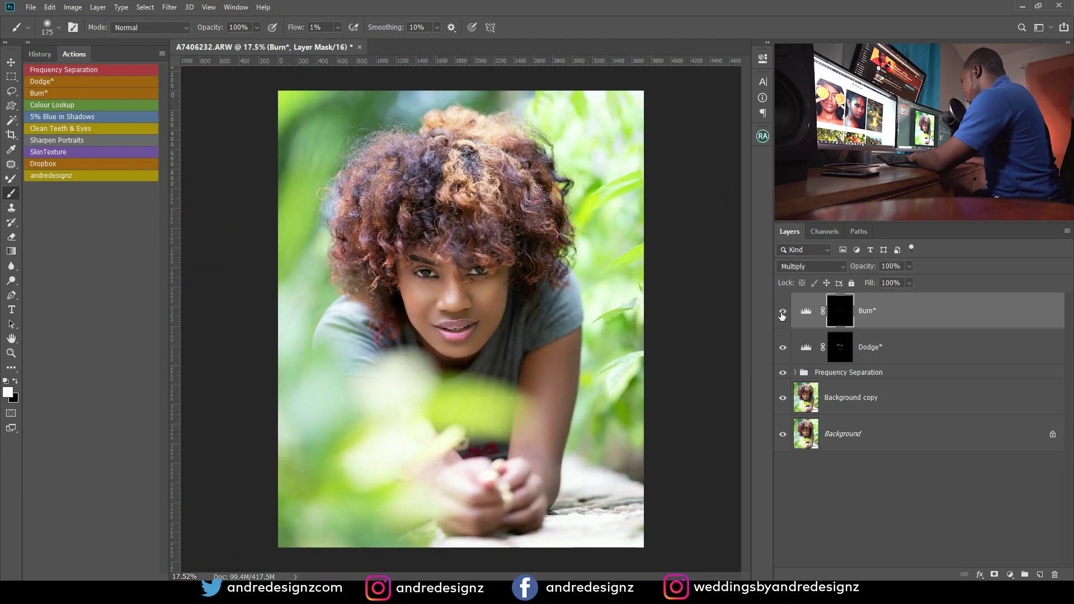
{"action": "scroll", "coordinate": [511, 207], "scroll_direction": "up", "scroll_amount": 3}
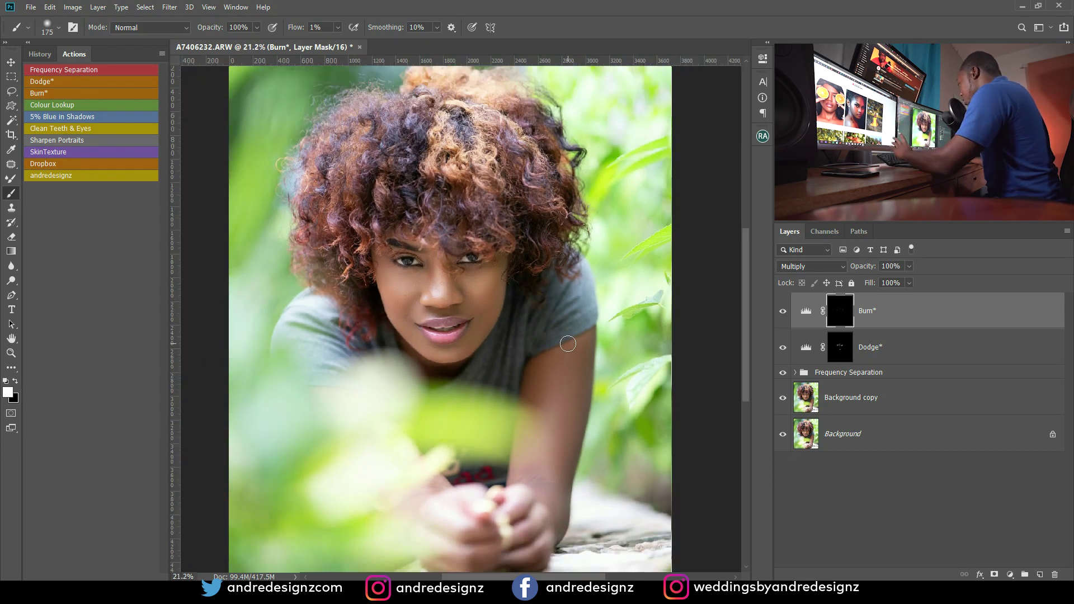
{"action": "scroll", "coordinate": [408, 363], "scroll_direction": "up", "scroll_amount": 12}
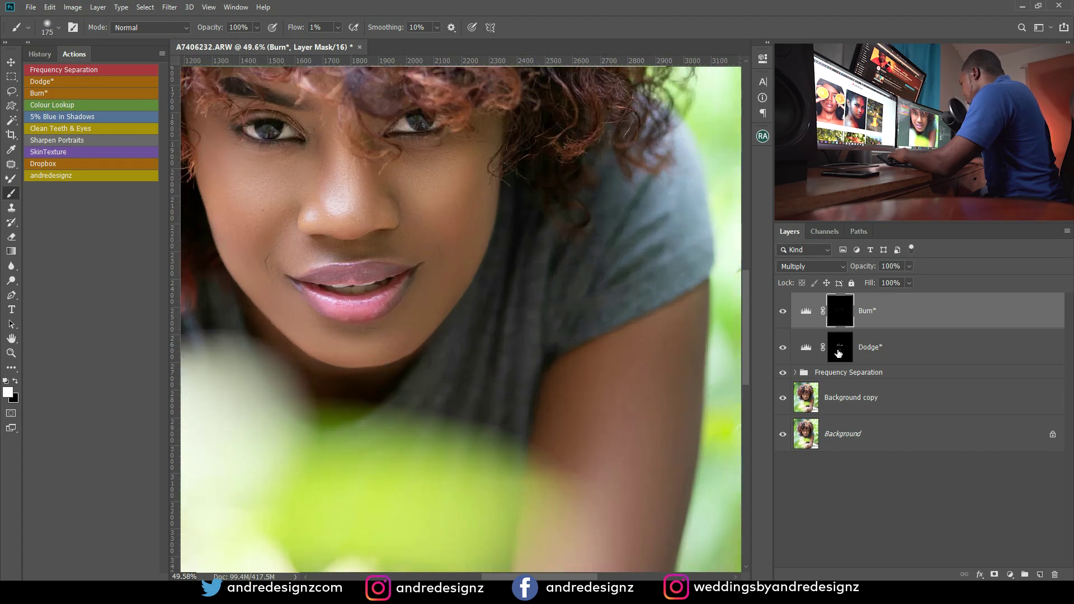
Select the Dodge mask and compare the Dodge layer on and off, then make the Burn layer active
{"action": "left_click", "coordinate": [838, 351]}
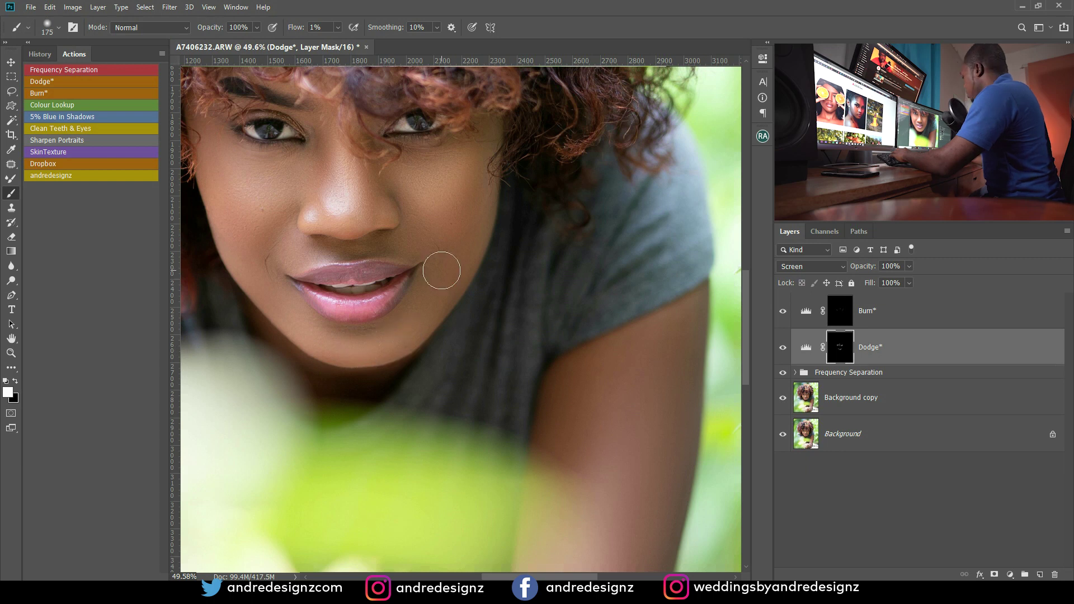
{"action": "scroll", "coordinate": [449, 316], "scroll_direction": "down", "scroll_amount": 2}
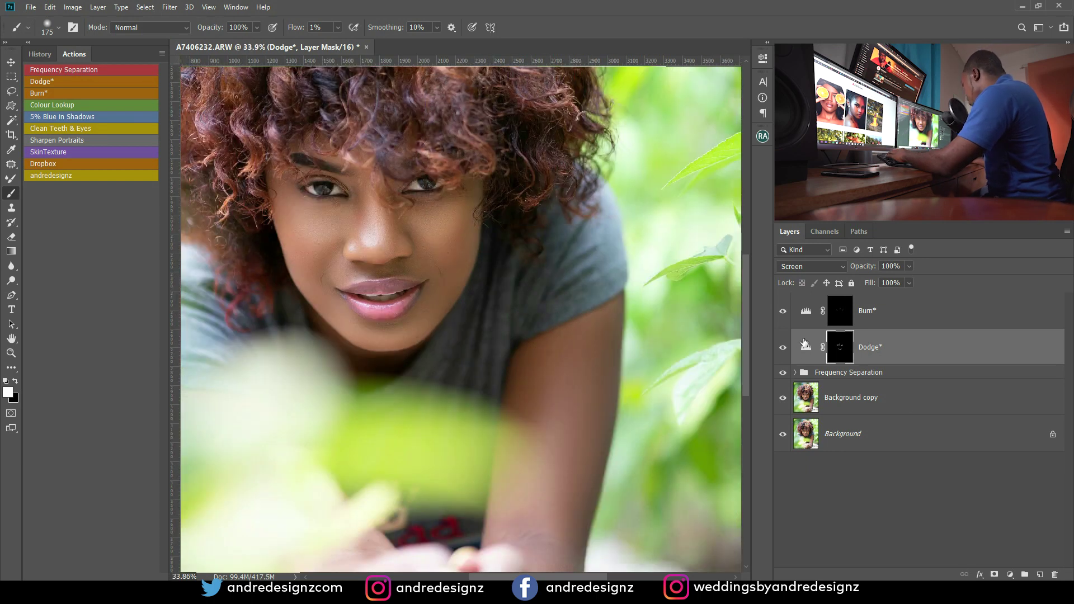
{"action": "left_click", "coordinate": [782, 348]}
{"action": "left_click", "coordinate": [782, 348]}
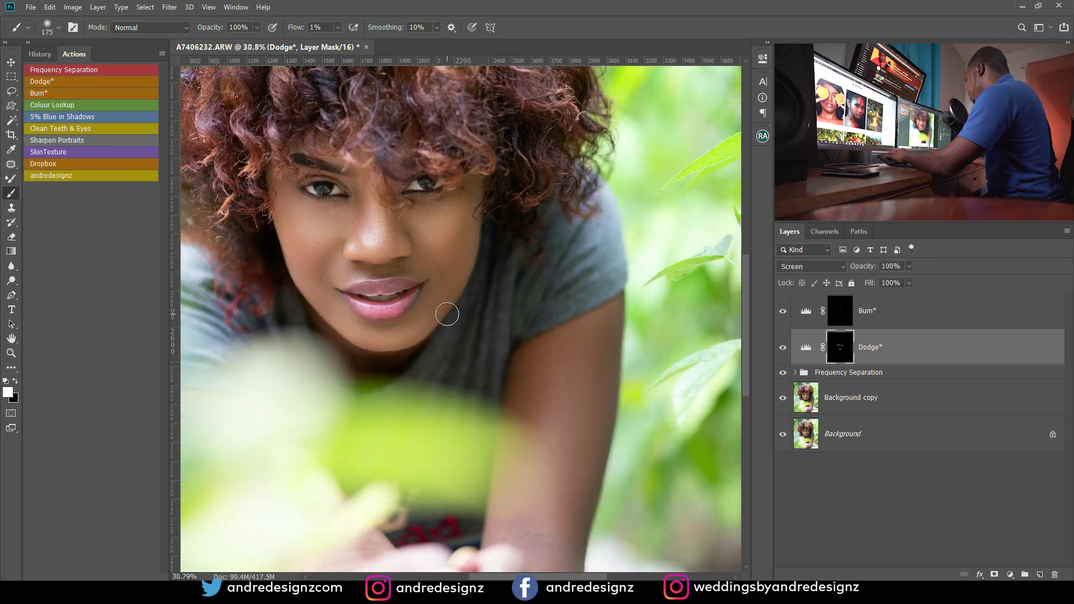
{"action": "scroll", "coordinate": [450, 308], "scroll_direction": "down", "scroll_amount": 3}
{"action": "scroll", "coordinate": [471, 357], "scroll_direction": "up", "scroll_amount": 1}
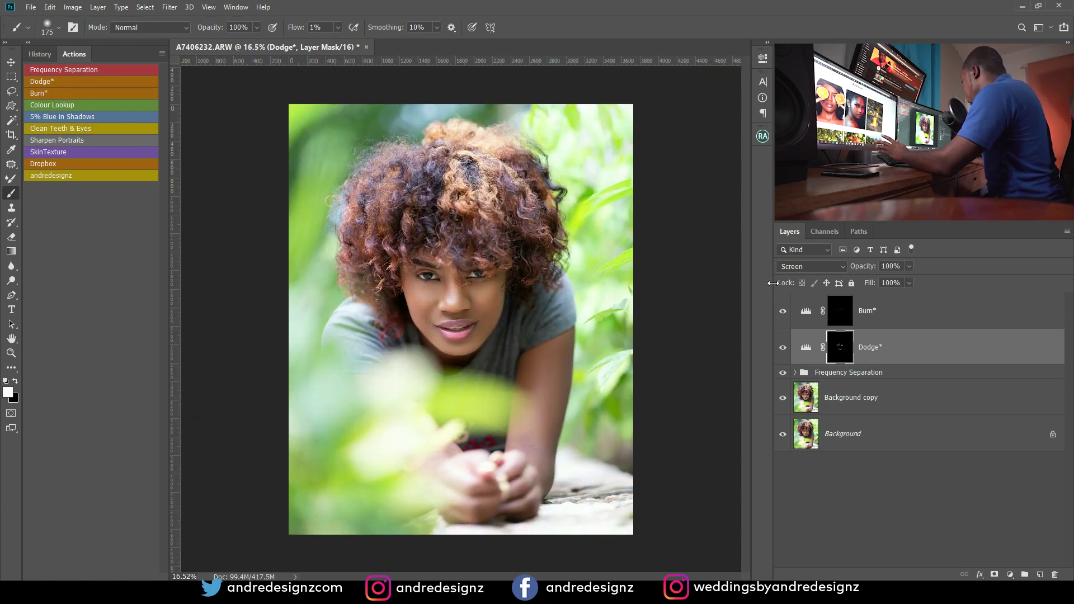
{"action": "left_click", "coordinate": [890, 312]}
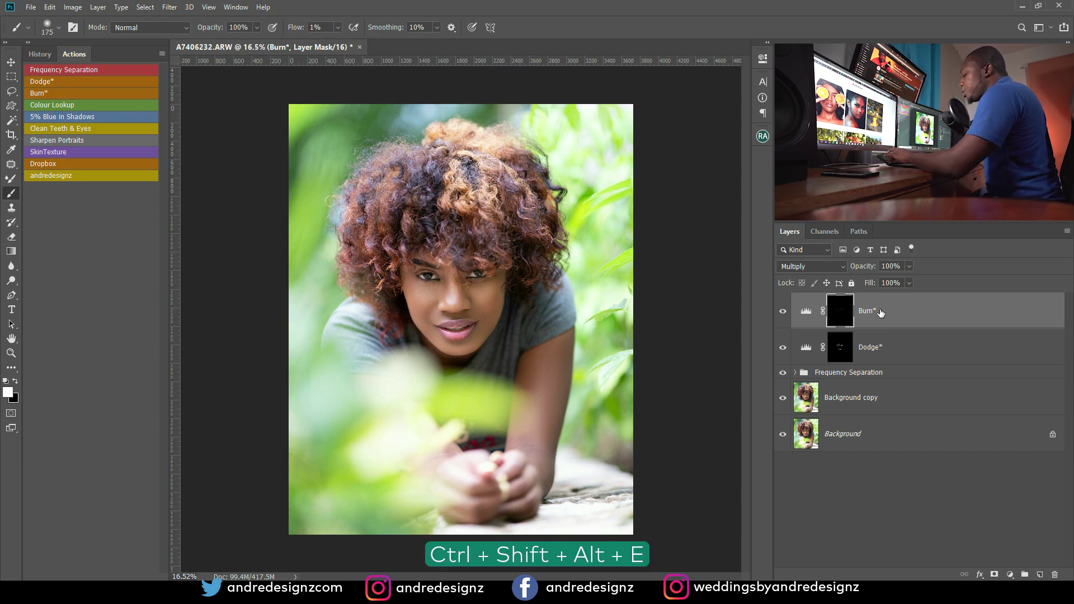
Stamp all visible layers into Layer 1 with Ctrl+Shift+Alt+E and duplicate it as Layer 1 copy
{"action": "key", "text": "ctrl+shift+alt+e"}
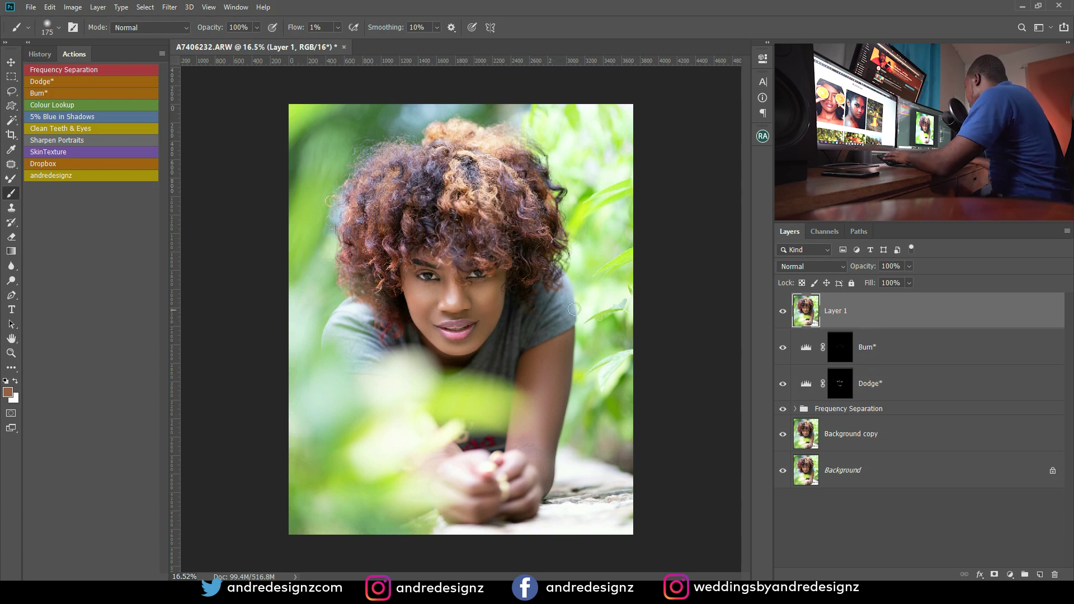
{"action": "scroll", "coordinate": [554, 311], "scroll_direction": "up", "scroll_amount": 1}
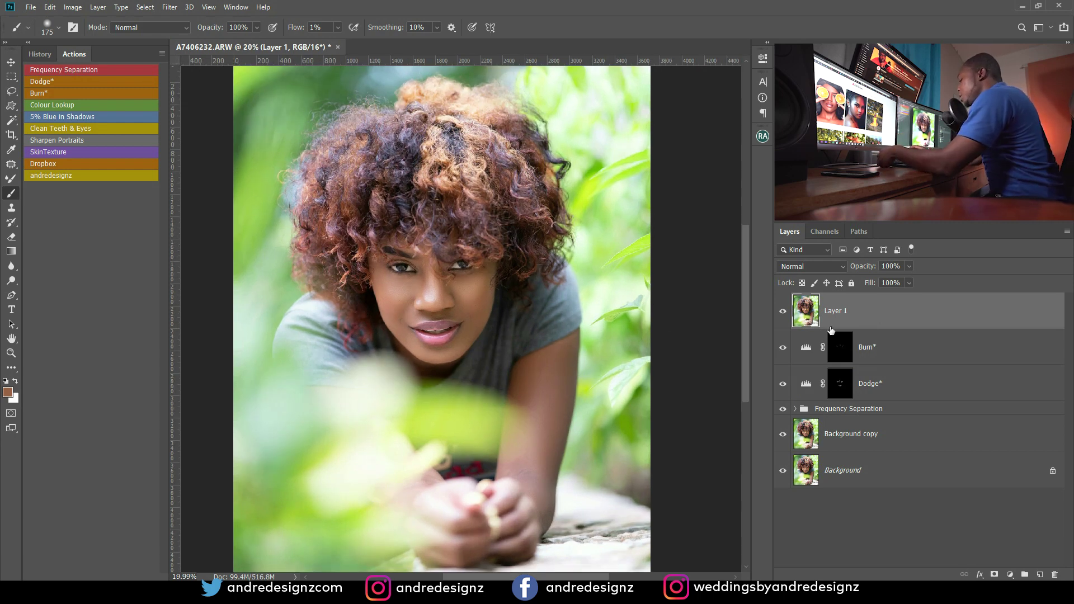
{"action": "key", "text": "ctrl+j"}
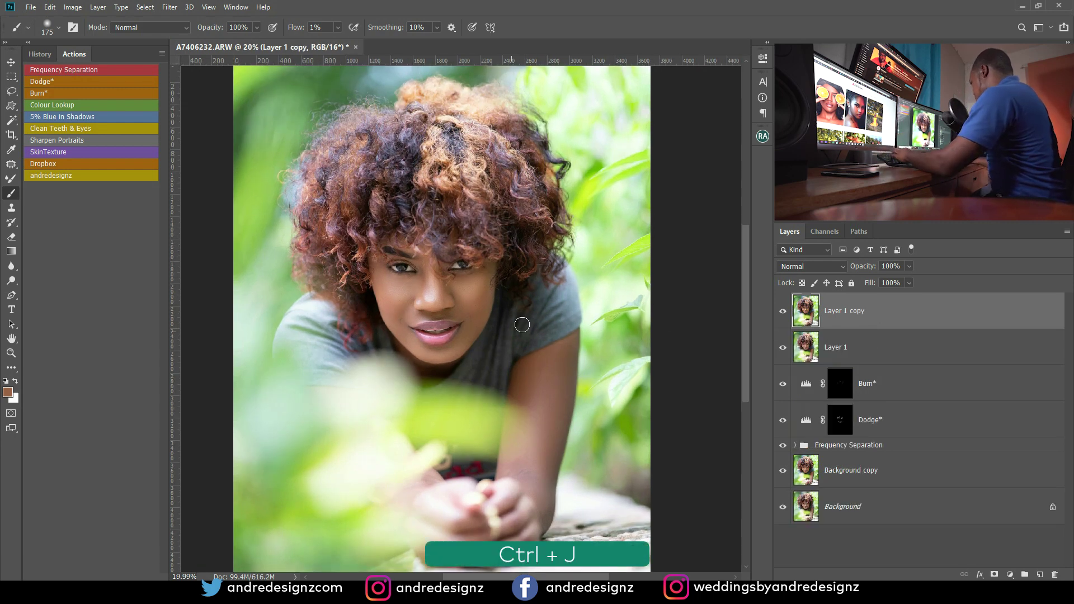
{"action": "scroll", "coordinate": [490, 336], "scroll_direction": "up", "scroll_amount": 3}
{"action": "scroll", "coordinate": [727, 329], "scroll_direction": "down", "scroll_amount": 3}
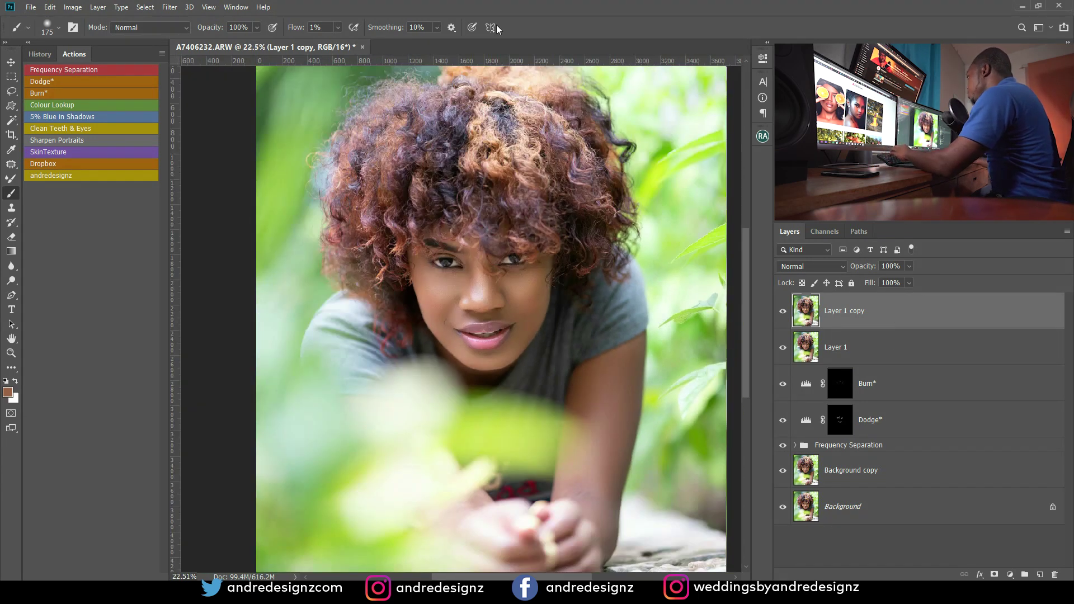
{"action": "left_click", "coordinate": [169, 7]}
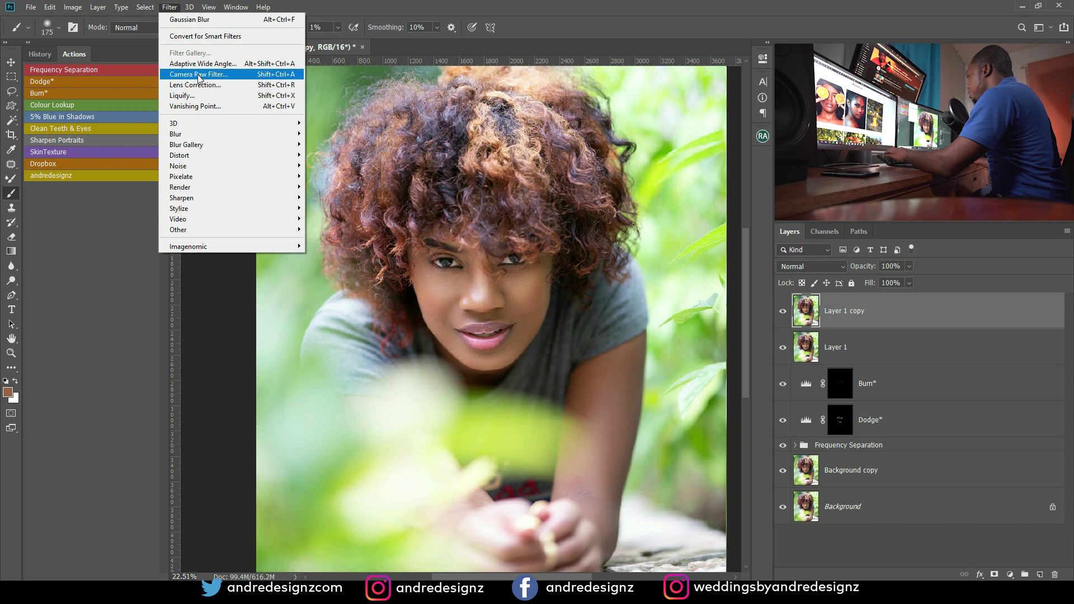
In Camera Raw, apply Auto then Default, and set Dehaze +37, Shadows +23, Blacks -14
{"action": "key", "text": "Escape"}
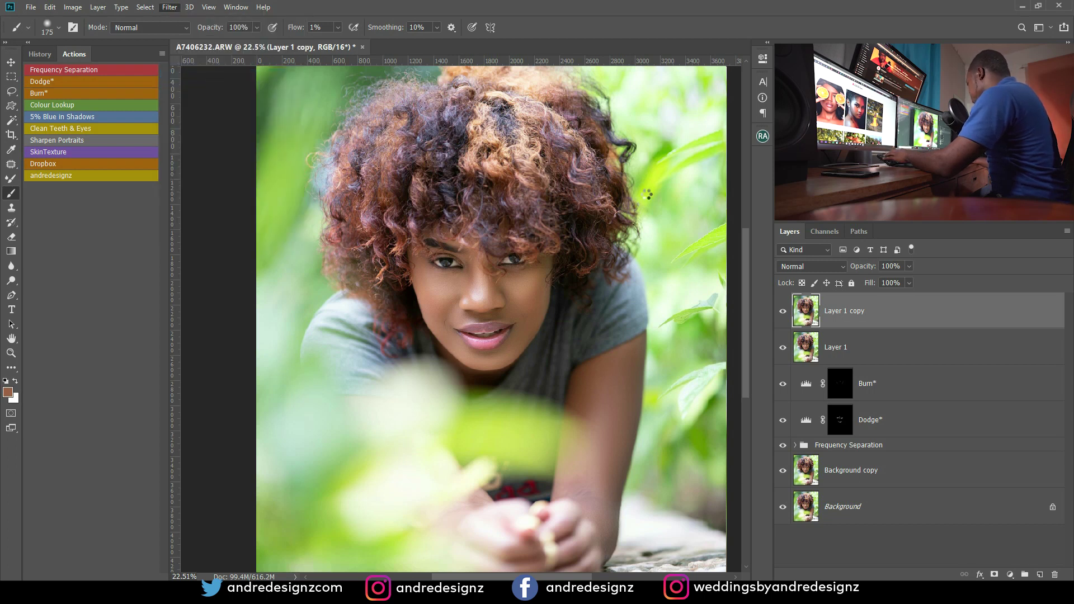
{"action": "key", "text": "ctrl+shift+a"}
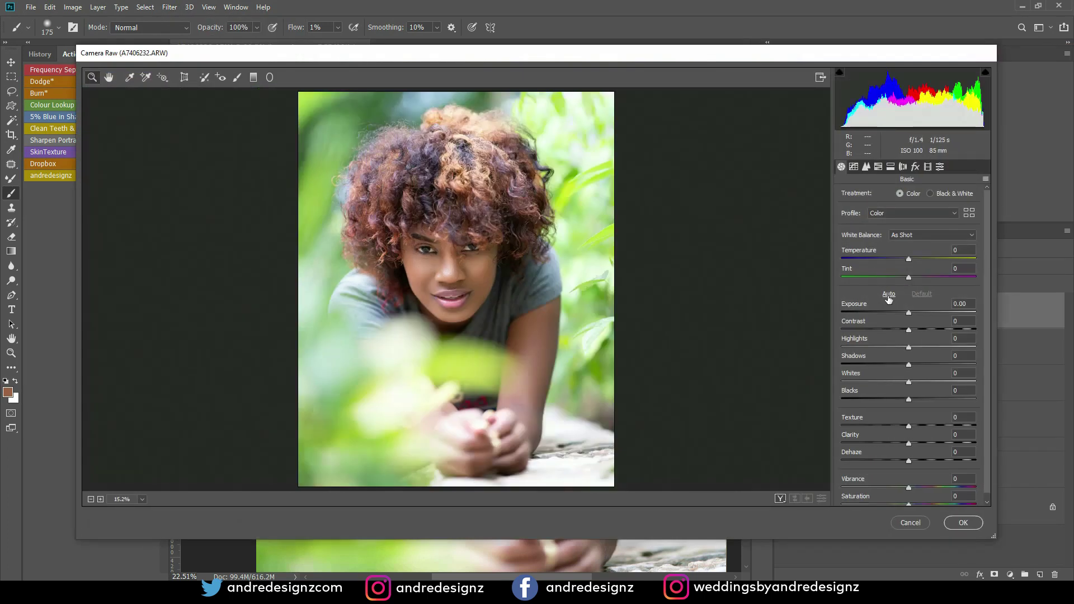
{"action": "left_click", "coordinate": [888, 294]}
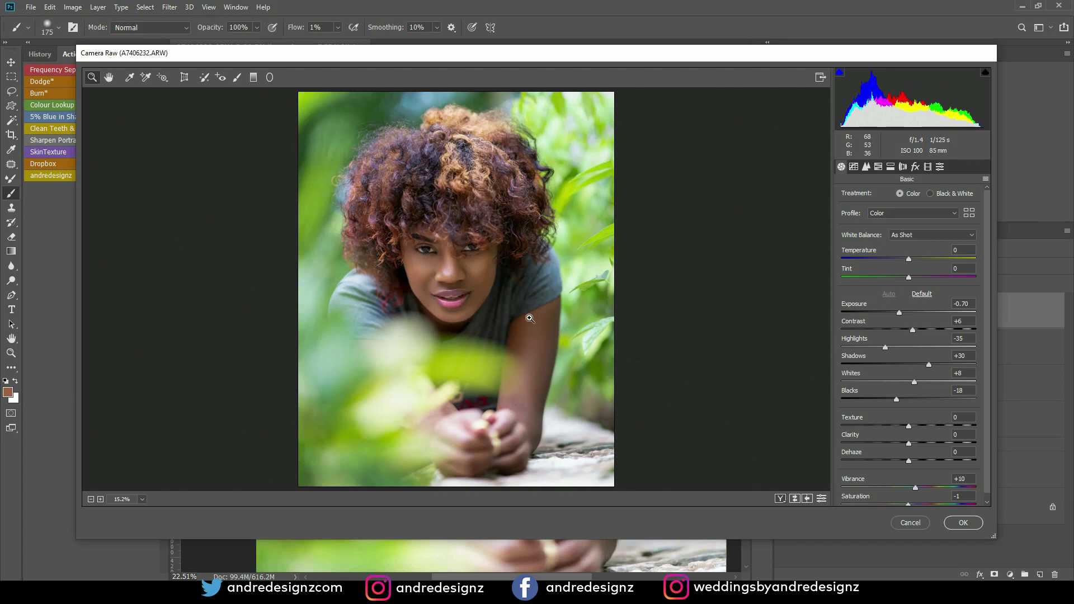
{"action": "left_click", "coordinate": [922, 294]}
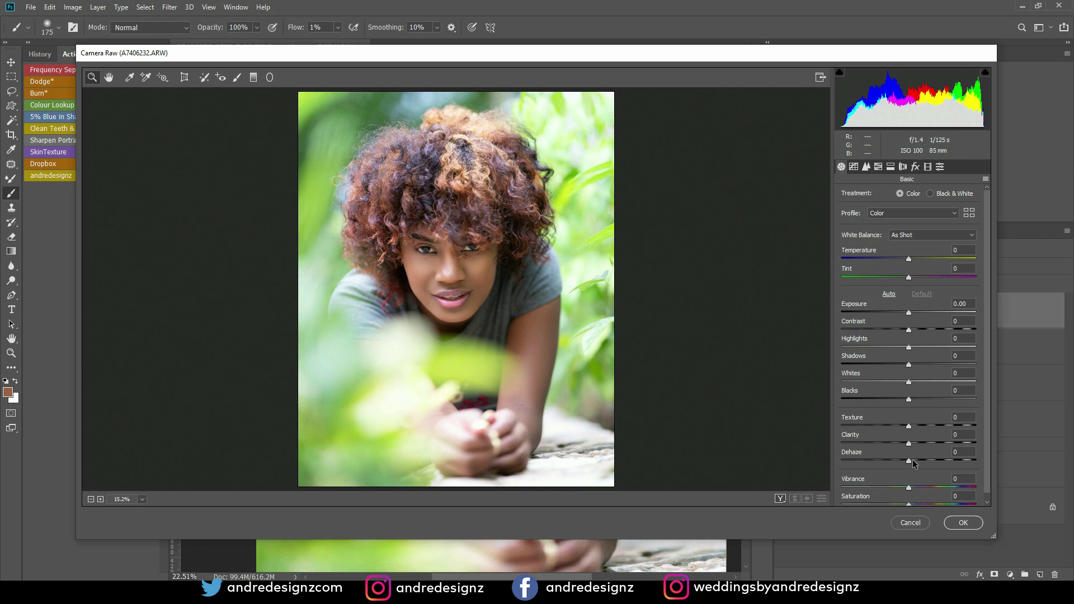
{"action": "left_click_drag", "start_coordinate": [908, 461], "coordinate": [933, 462]}
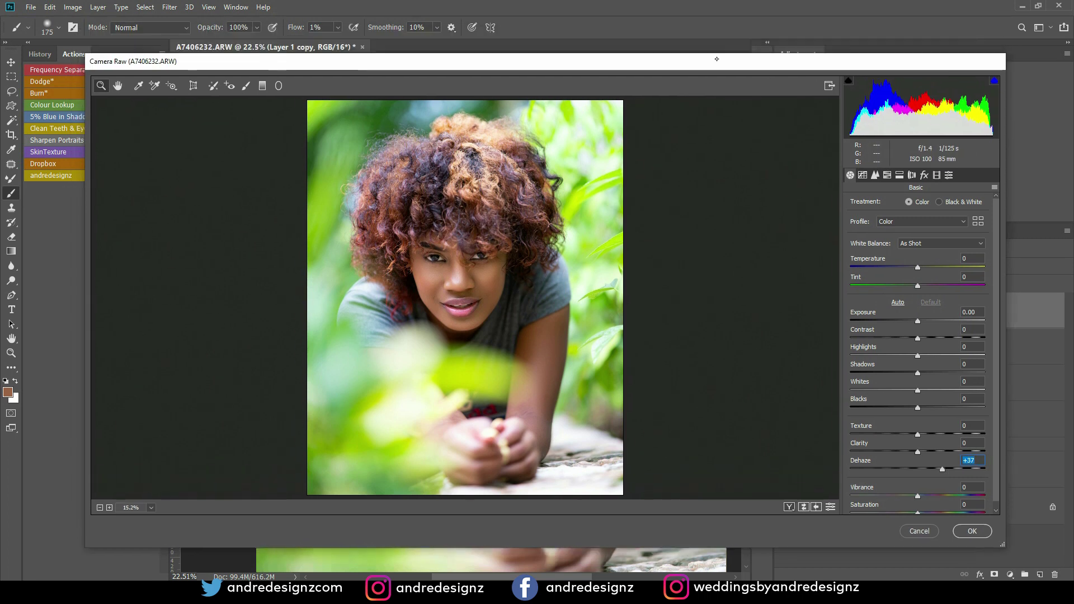
{"action": "left_click_drag", "start_coordinate": [711, 42], "coordinate": [709, 5]}
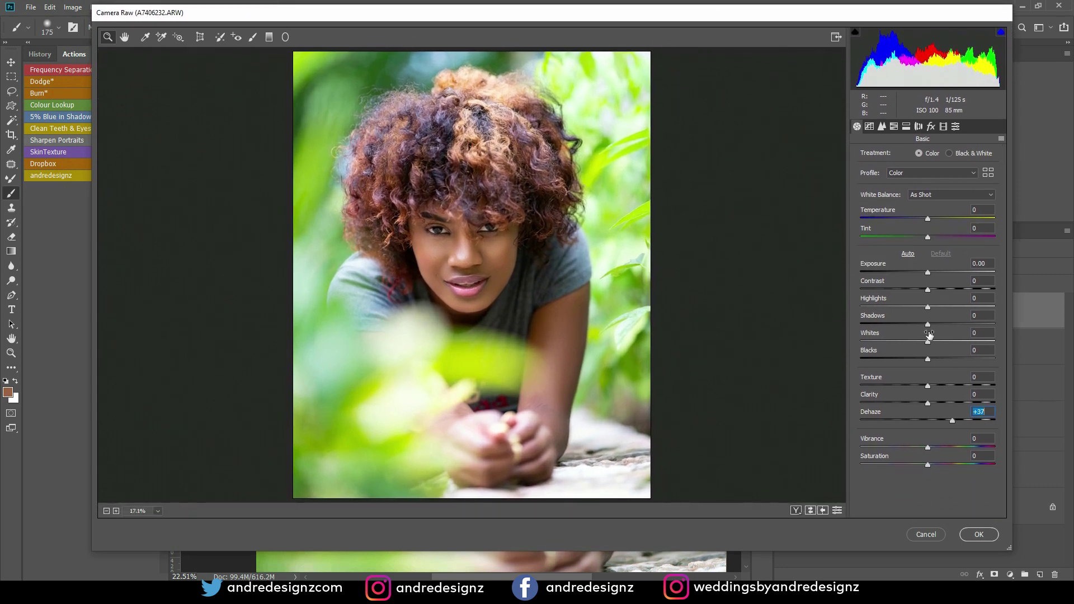
{"action": "left_click_drag", "start_coordinate": [931, 325], "coordinate": [947, 325]}
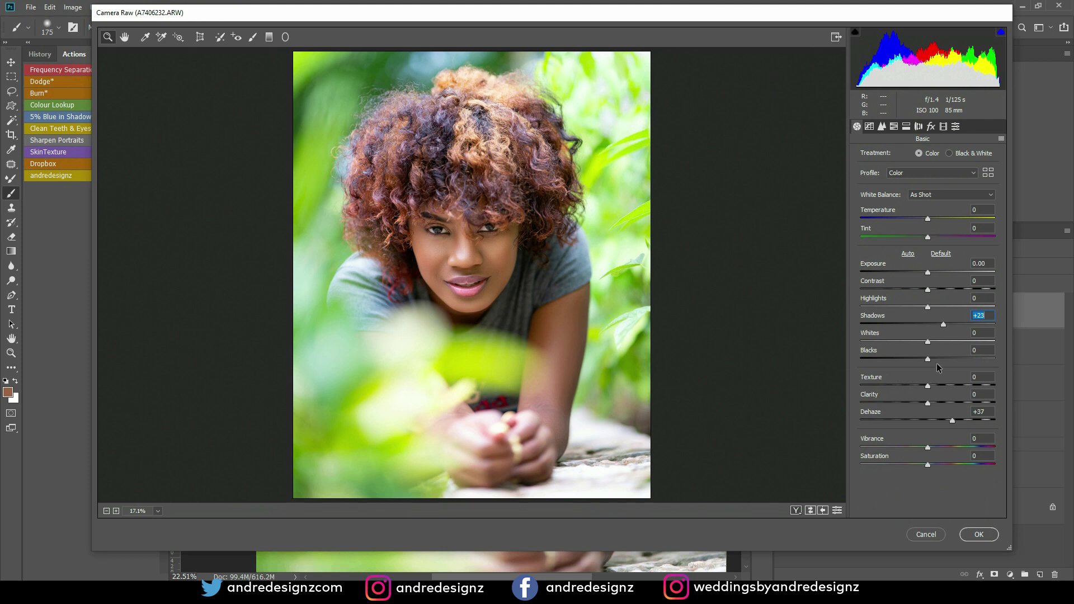
{"action": "left_click_drag", "start_coordinate": [927, 361], "coordinate": [906, 359]}
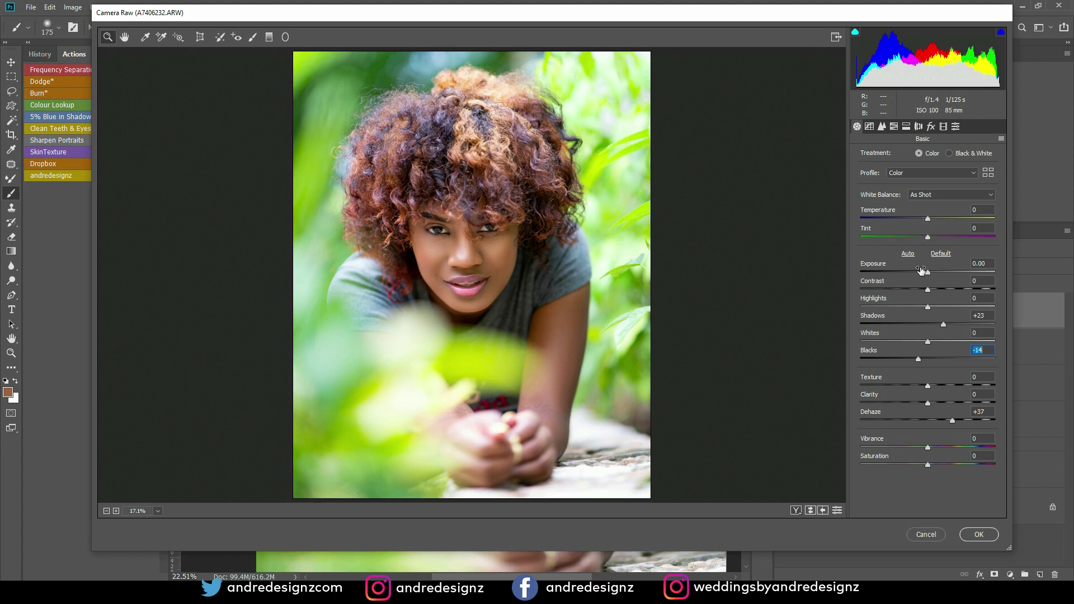
In HSL Hue, shift Yellows to -88, Greens to -15 and Blues to -29
{"action": "left_click", "coordinate": [893, 128]}
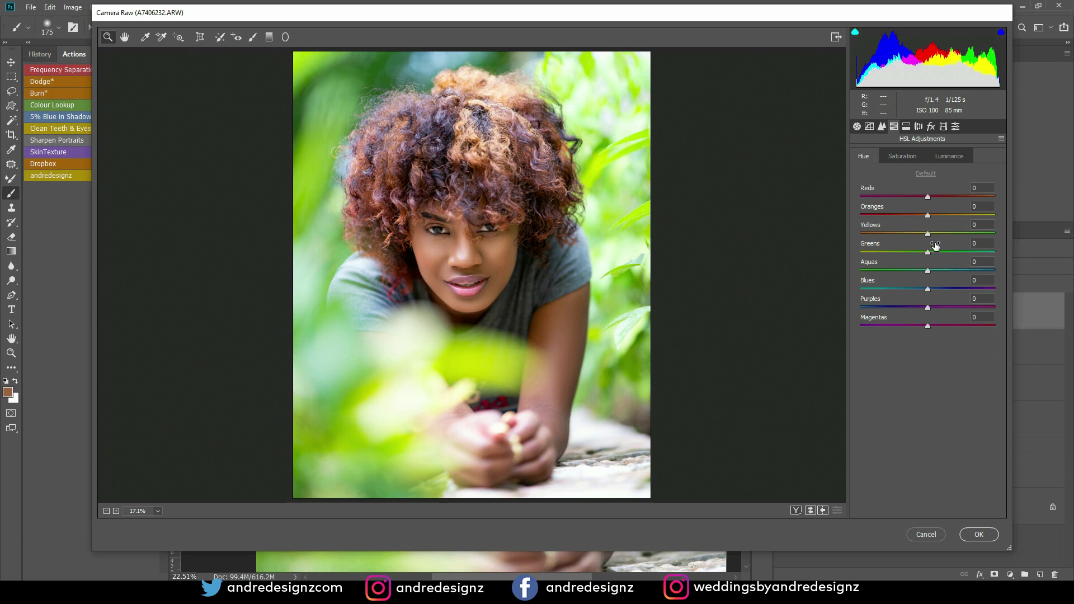
{"action": "left_click_drag", "start_coordinate": [928, 234], "coordinate": [822, 248]}
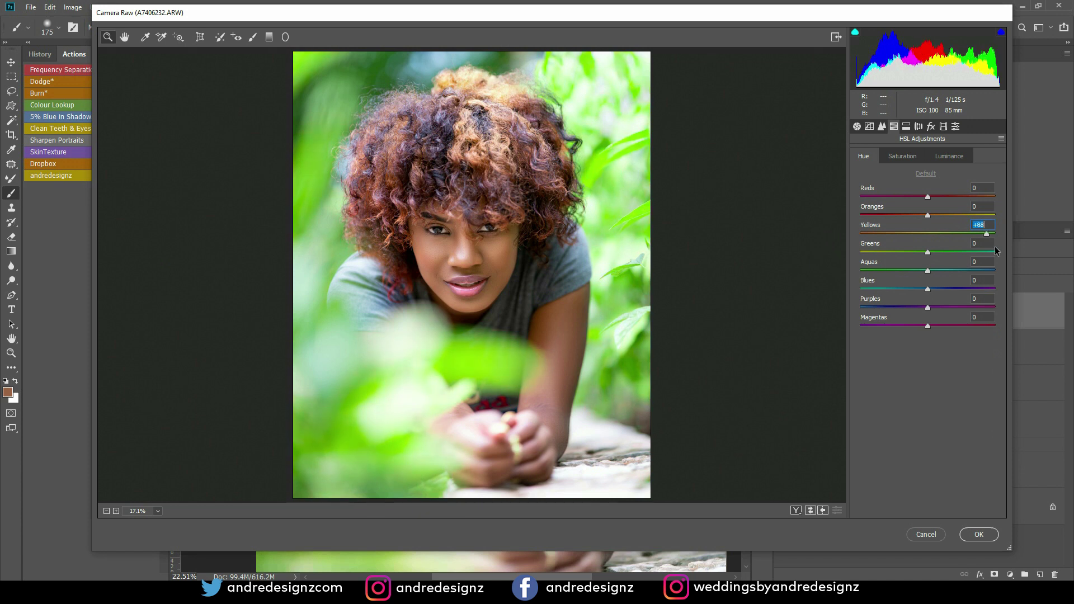
{"action": "left_click_drag", "start_coordinate": [860, 234], "coordinate": [880, 269]}
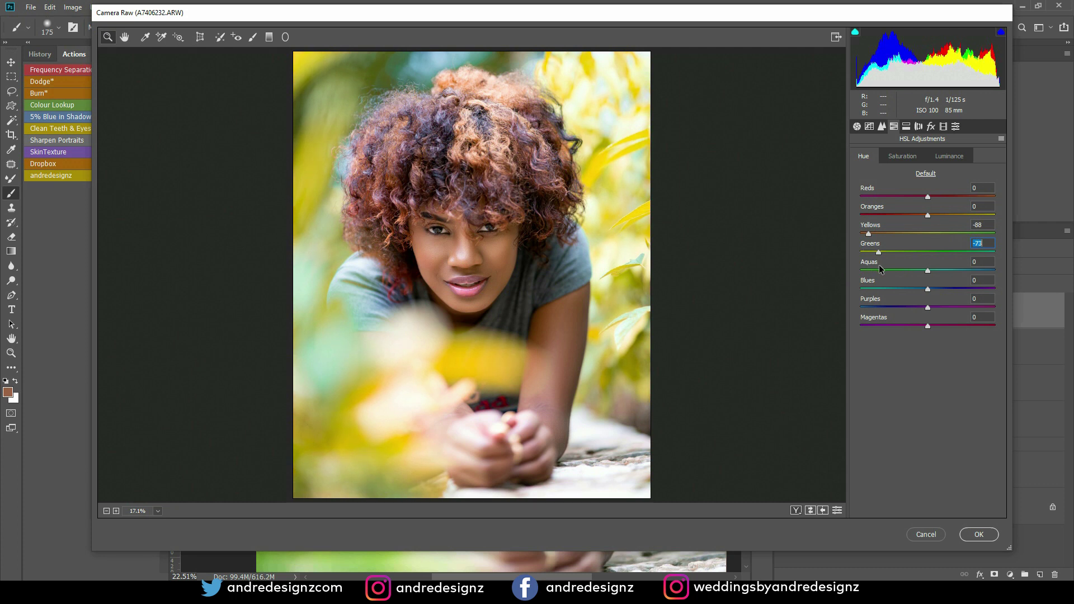
{"action": "left_click_drag", "start_coordinate": [880, 269], "coordinate": [885, 270]}
{"action": "left_click_drag", "start_coordinate": [886, 269], "coordinate": [920, 268]}
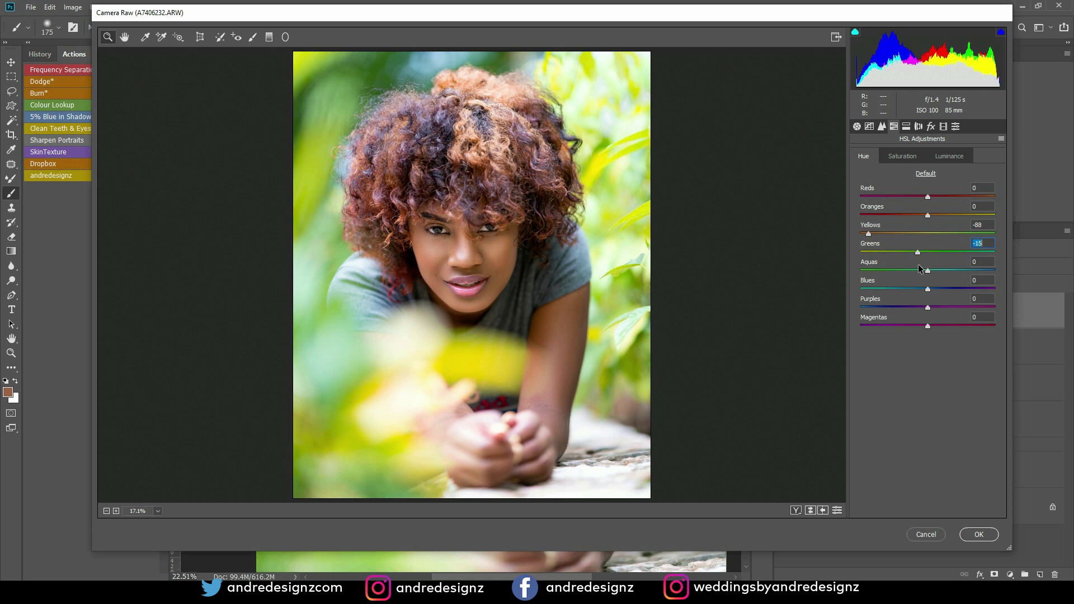
{"action": "left_click_drag", "start_coordinate": [926, 291], "coordinate": [913, 309]}
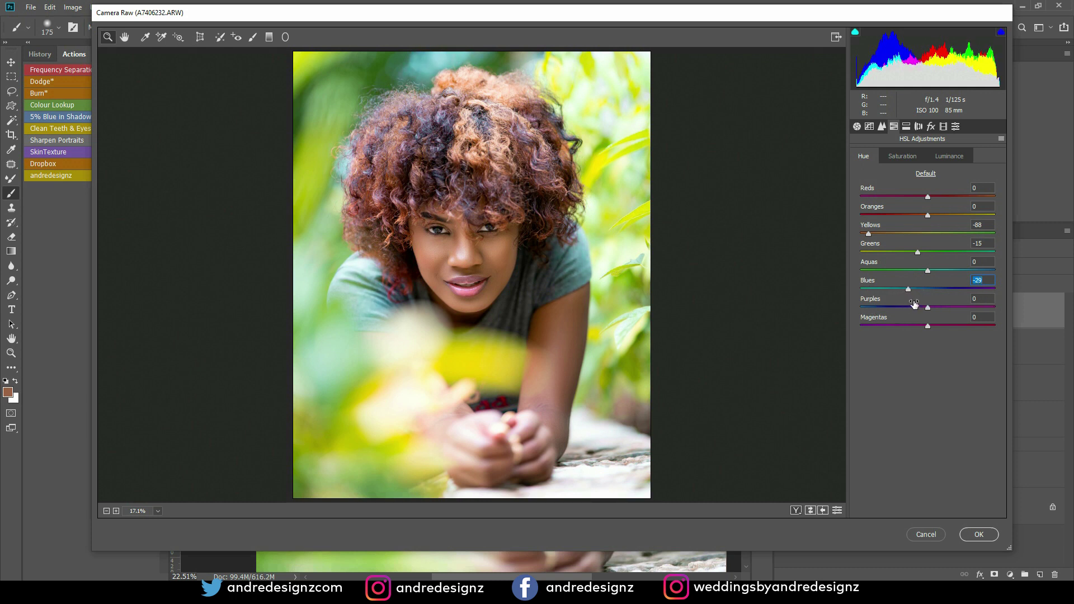
{"action": "left_click", "coordinate": [906, 127]}
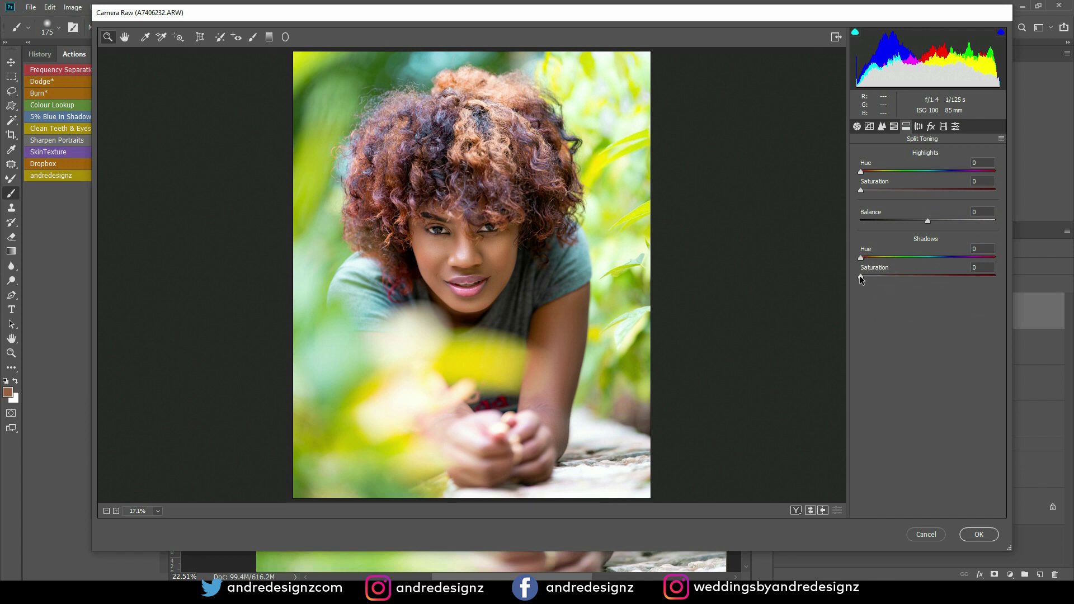
Tint Split Toning shadows at hue 309, saturation 6, and view before/after side by side
{"action": "left_click_drag", "start_coordinate": [862, 277], "coordinate": [869, 276]}
{"action": "left_click_drag", "start_coordinate": [861, 257], "coordinate": [978, 261]}
{"action": "left_click", "coordinate": [796, 511]}
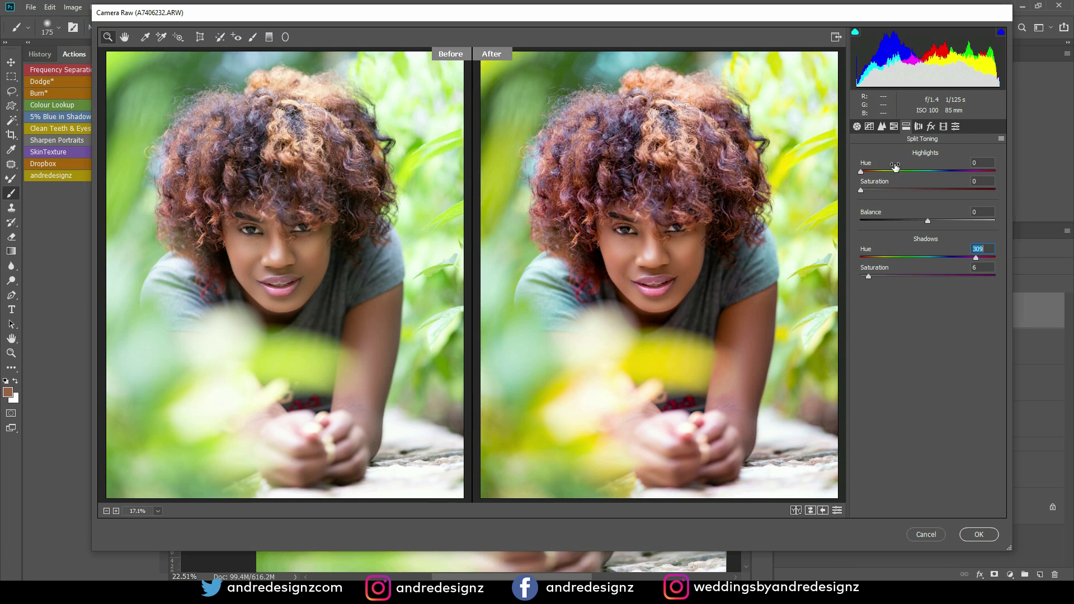
{"action": "left_click", "coordinate": [870, 126]}
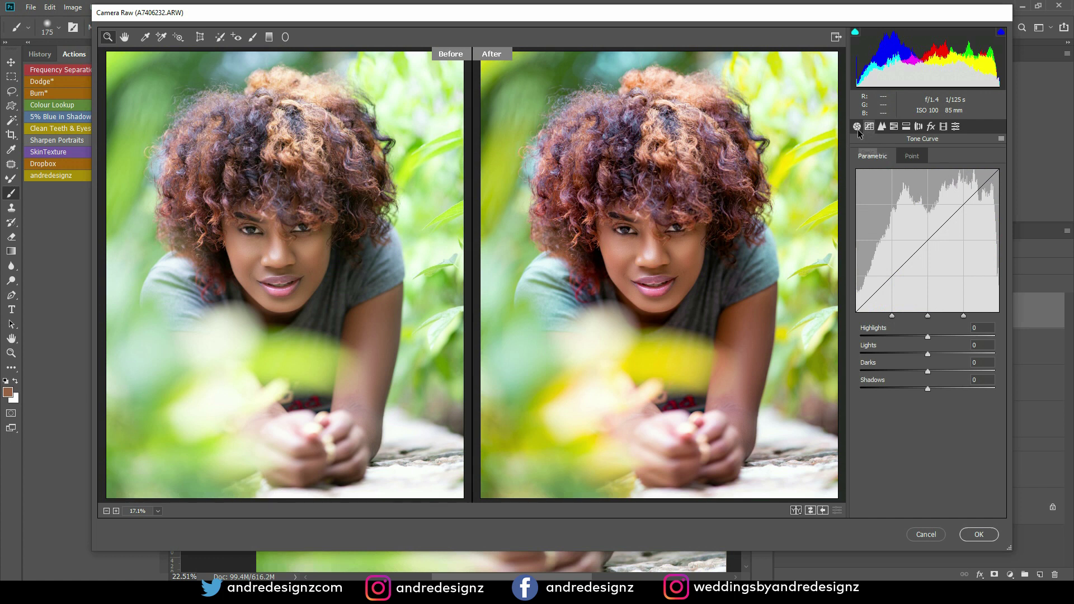
In HSL, return the Oranges hue to 0 and raise Oranges saturation to +20
{"action": "left_click", "coordinate": [857, 126]}
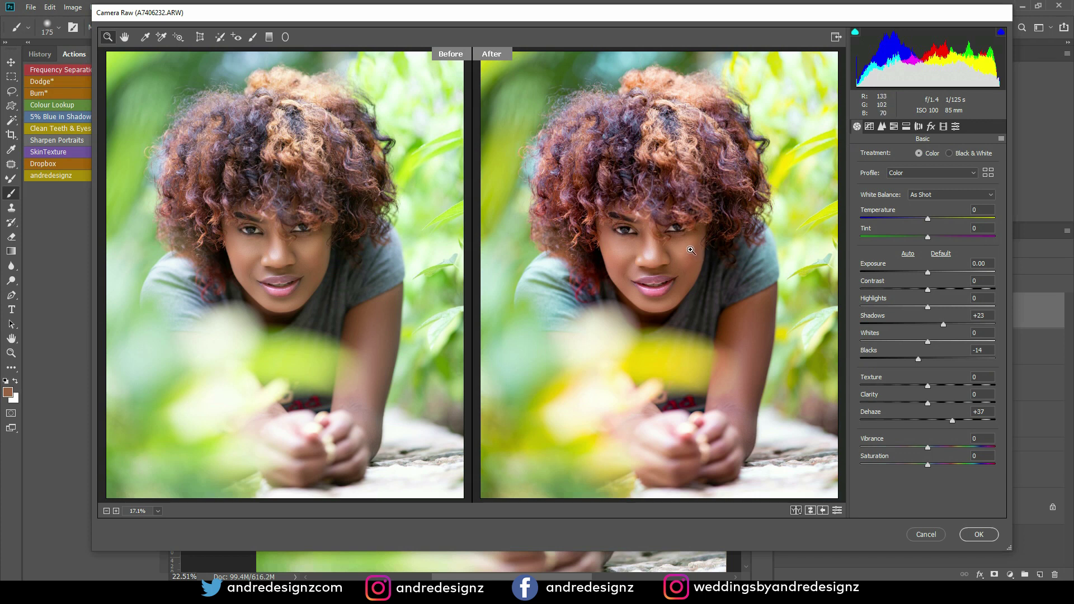
{"action": "left_click", "coordinate": [881, 126]}
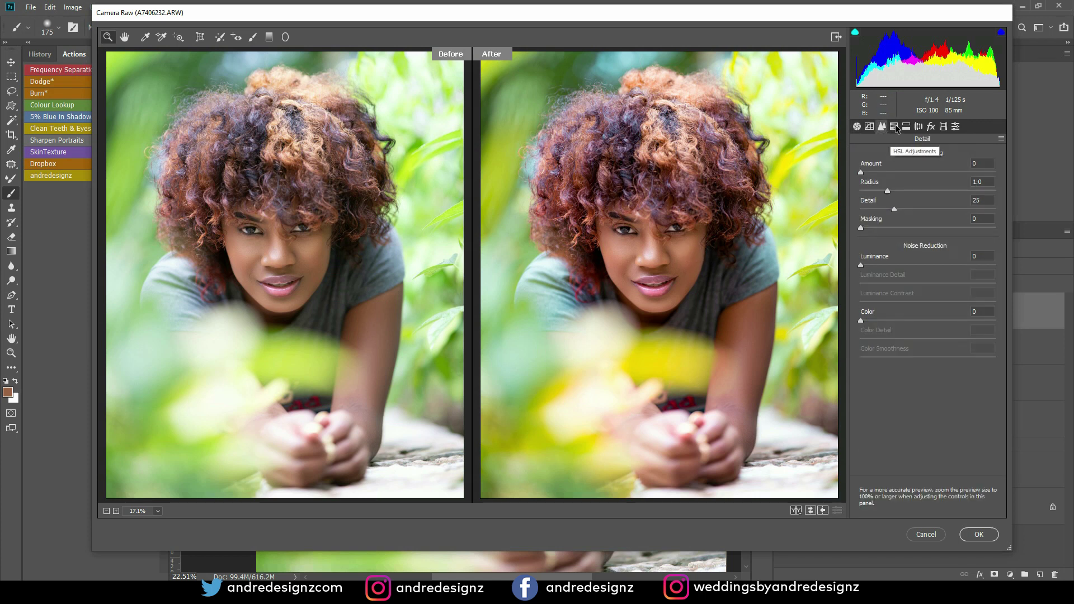
{"action": "left_click", "coordinate": [870, 127]}
{"action": "left_click", "coordinate": [857, 127]}
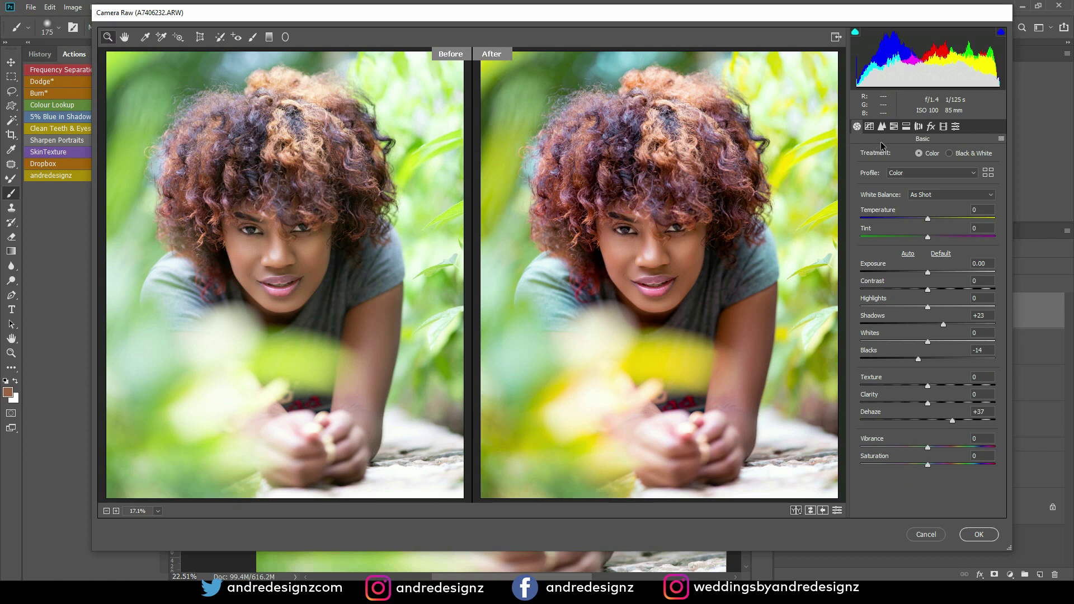
{"action": "left_click", "coordinate": [894, 126]}
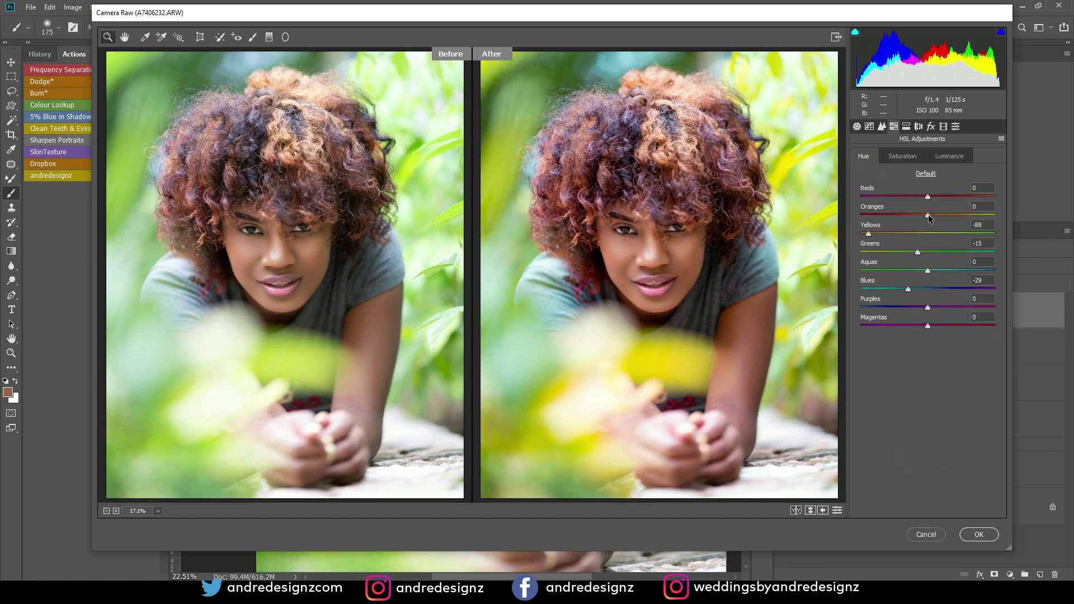
{"action": "left_click_drag", "start_coordinate": [928, 215], "coordinate": [913, 235]}
{"action": "left_click_drag", "start_coordinate": [912, 237], "coordinate": [929, 198]}
{"action": "left_click", "coordinate": [991, 207]}
{"action": "type", "text": "0"}
{"action": "left_click", "coordinate": [903, 157]}
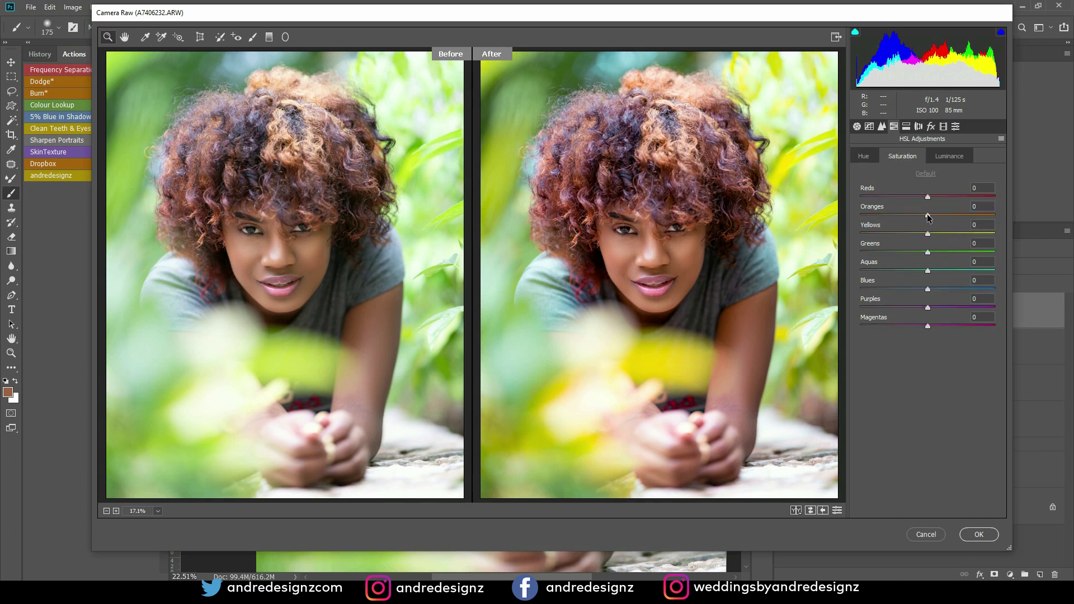
{"action": "mouse_move", "coordinate": [929, 217]}
{"action": "left_mouse_down"}
{"action": "mouse_move", "coordinate": [917, 218]}
{"action": "mouse_move", "coordinate": [949, 221]}
{"action": "left_mouse_up"}
{"action": "left_click_drag", "start_coordinate": [941, 219], "coordinate": [941, 220]}
Set Contrast to +13, nudge Texture up, and apply the Camera Raw grade with OK
{"action": "left_click", "coordinate": [857, 127]}
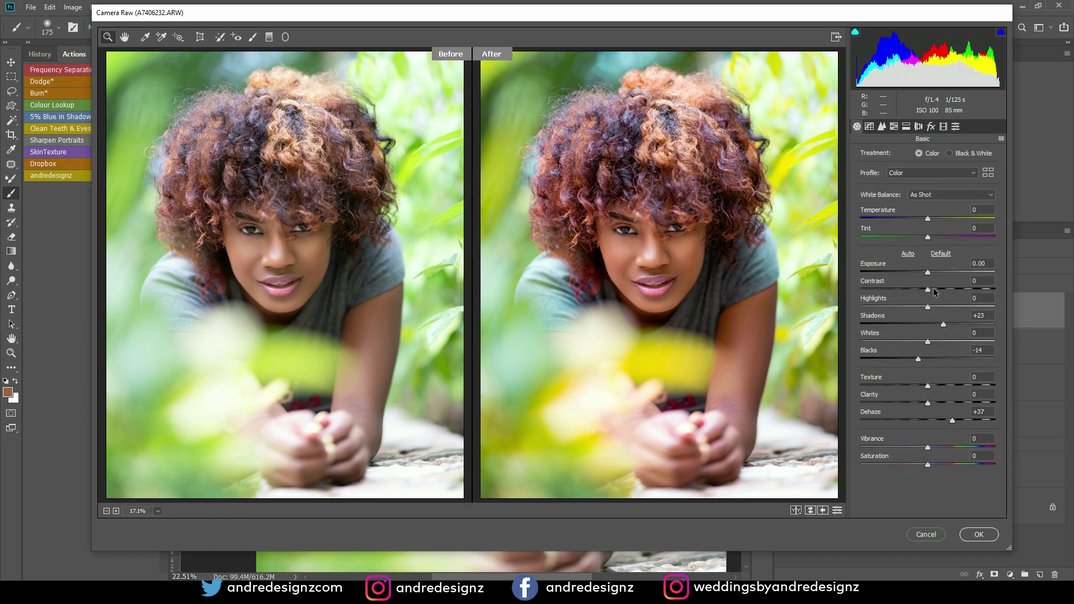
{"action": "mouse_move", "coordinate": [930, 290]}
{"action": "left_mouse_down"}
{"action": "mouse_move", "coordinate": [918, 291]}
{"action": "mouse_move", "coordinate": [938, 293]}
{"action": "left_mouse_up"}
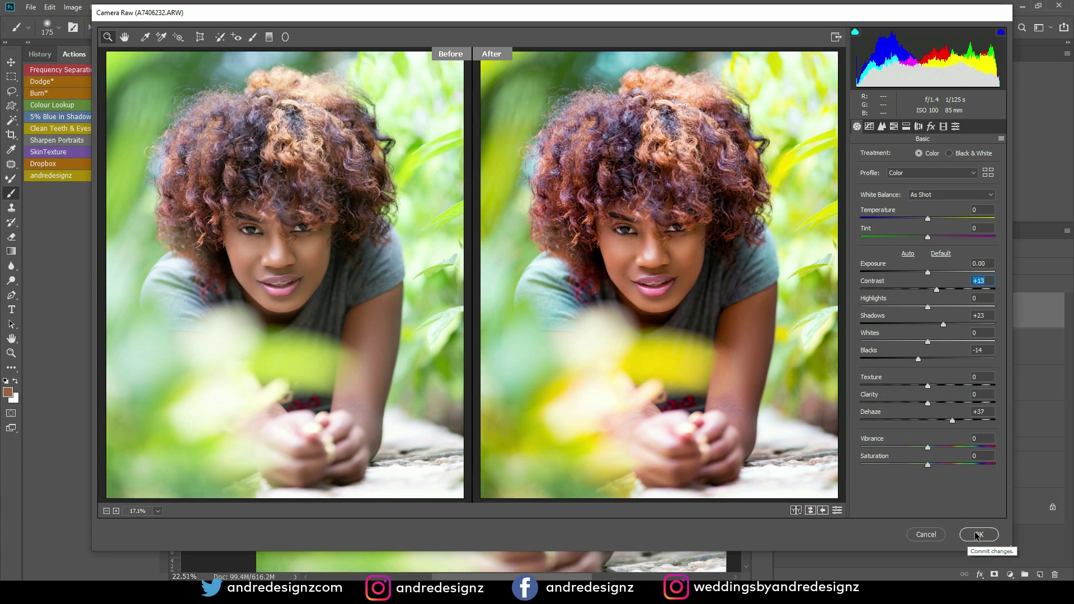
{"action": "left_click_drag", "start_coordinate": [928, 385], "coordinate": [936, 385]}
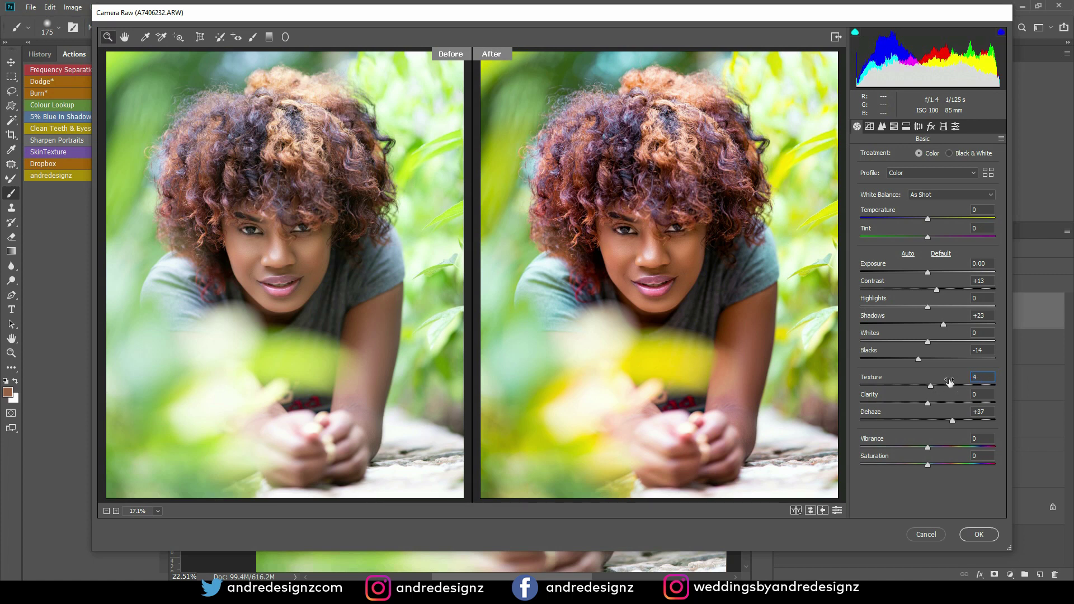
{"action": "left_click", "coordinate": [976, 535]}
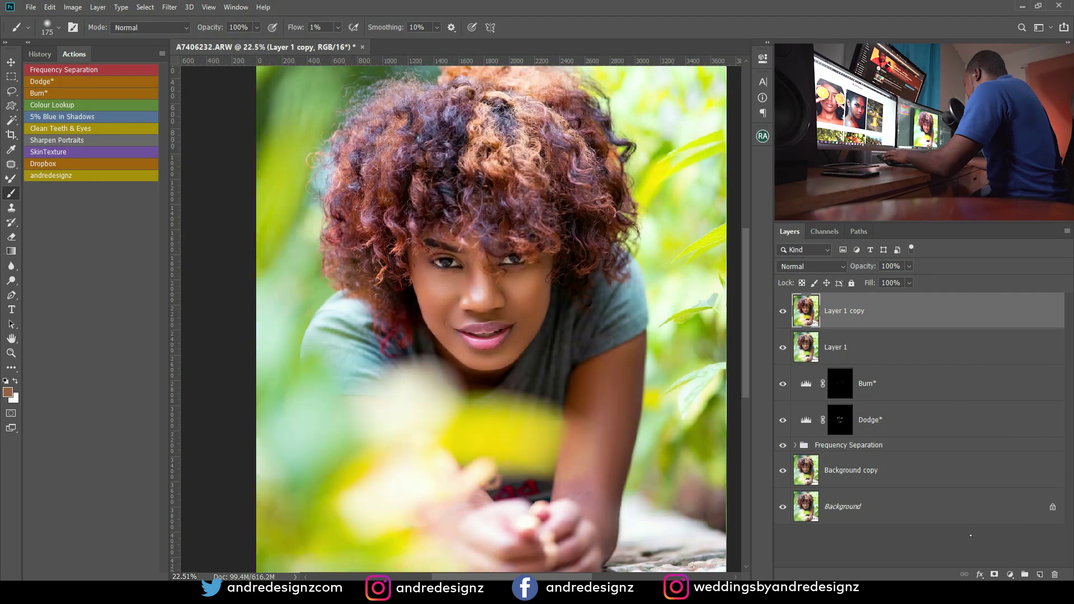
Run the Colour Lookup action, set Color Lookup 1 opacity to 50%, then add a Color Balance layer
{"action": "scroll", "coordinate": [629, 399], "scroll_direction": "down", "scroll_amount": 3}
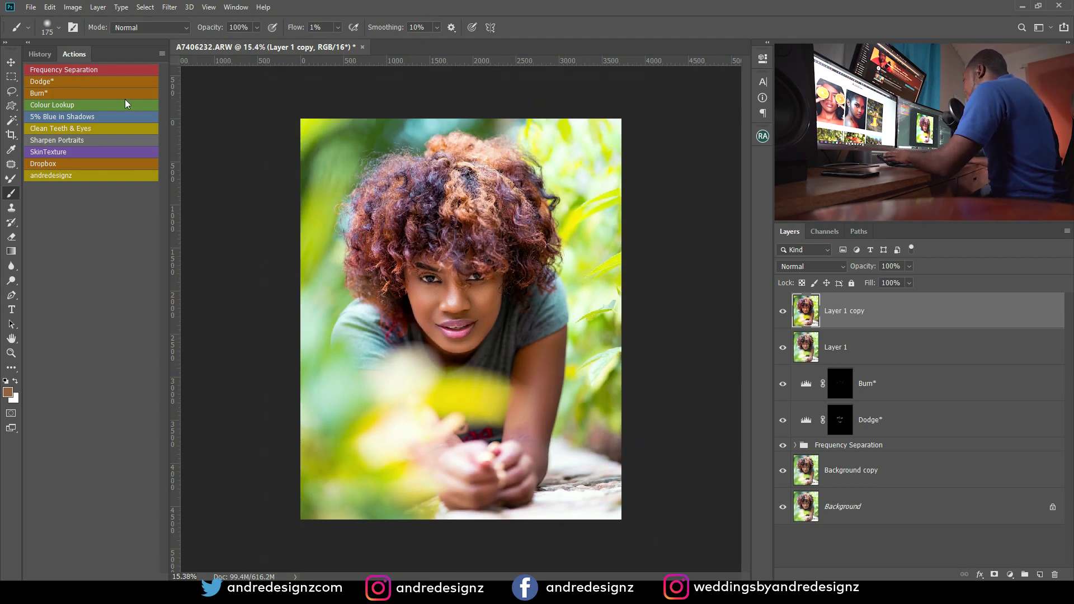
{"action": "left_click", "coordinate": [54, 104]}
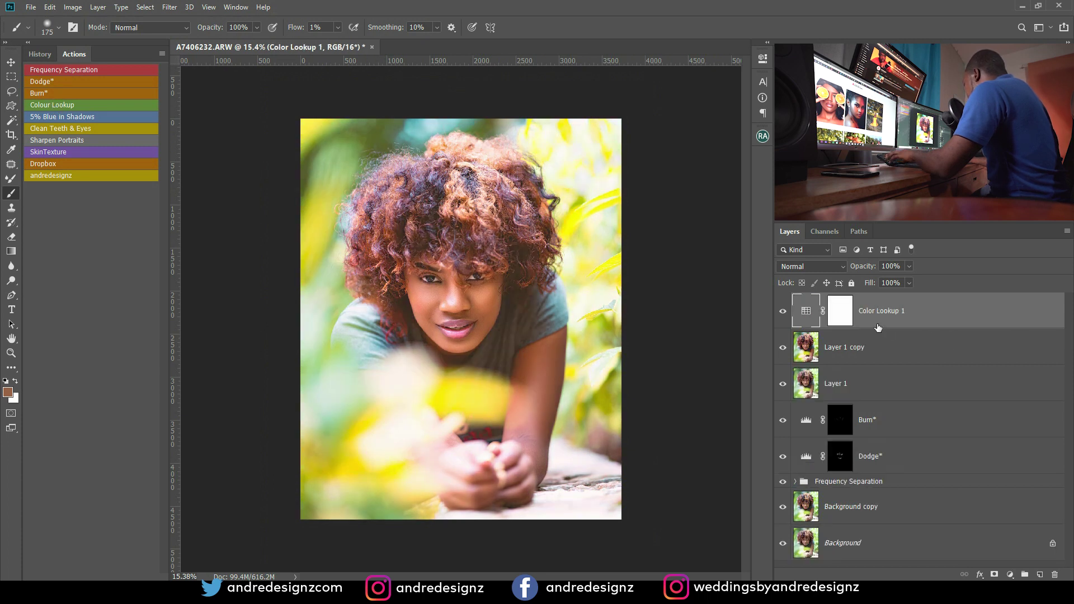
{"action": "left_click", "coordinate": [1010, 574]}
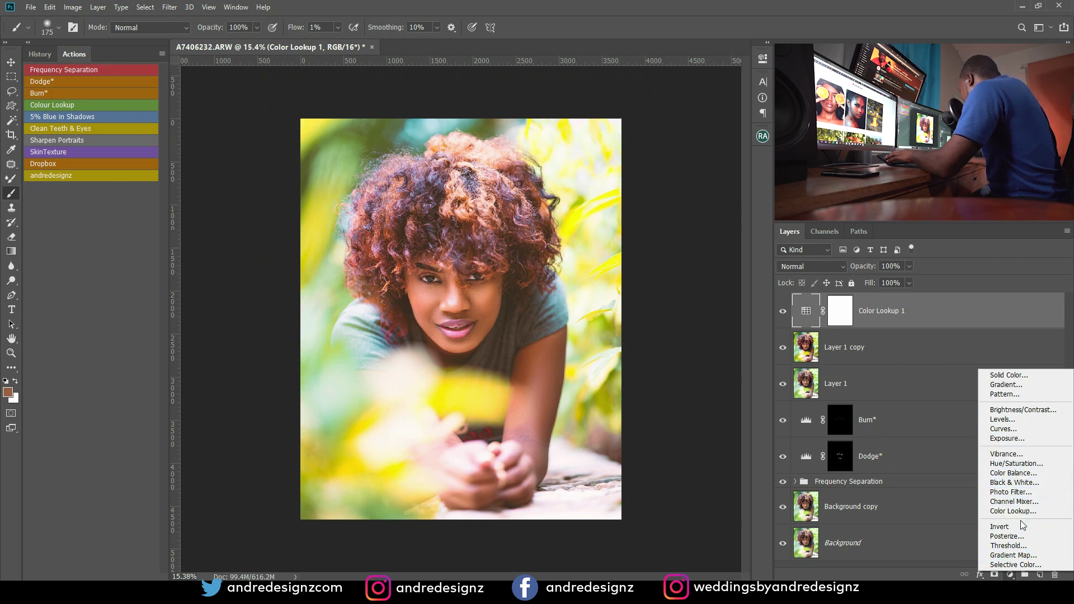
{"action": "left_click", "coordinate": [944, 307]}
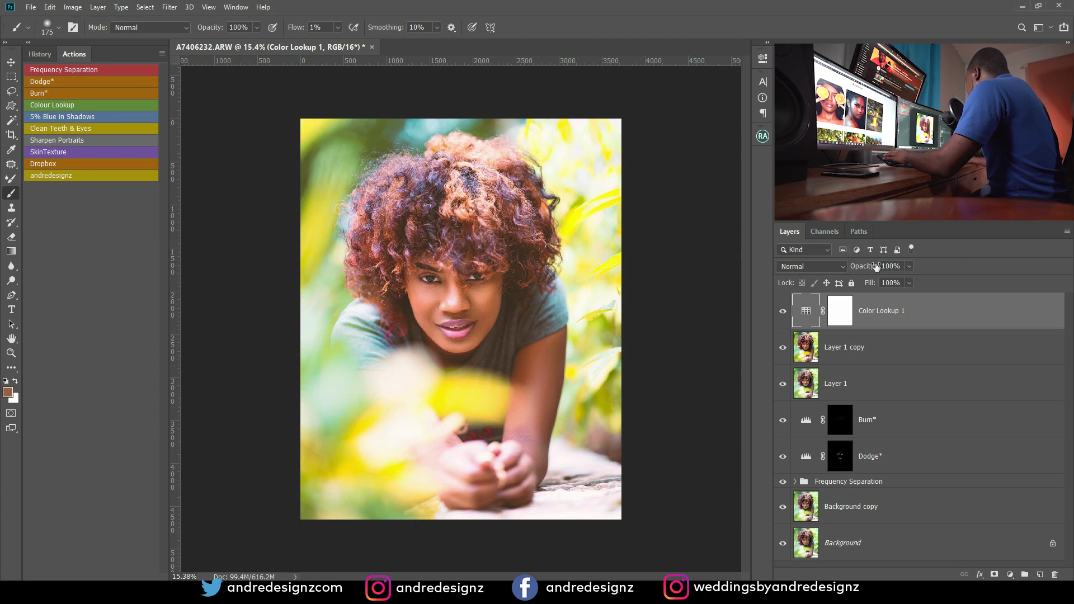
{"action": "double_click", "coordinate": [897, 267]}
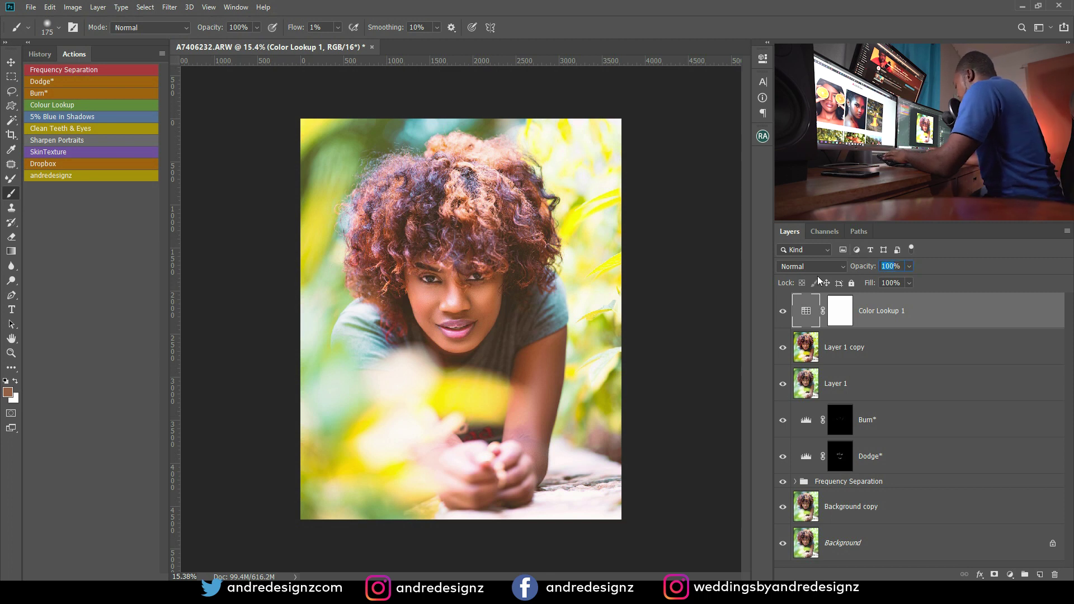
{"action": "type", "text": "5"}
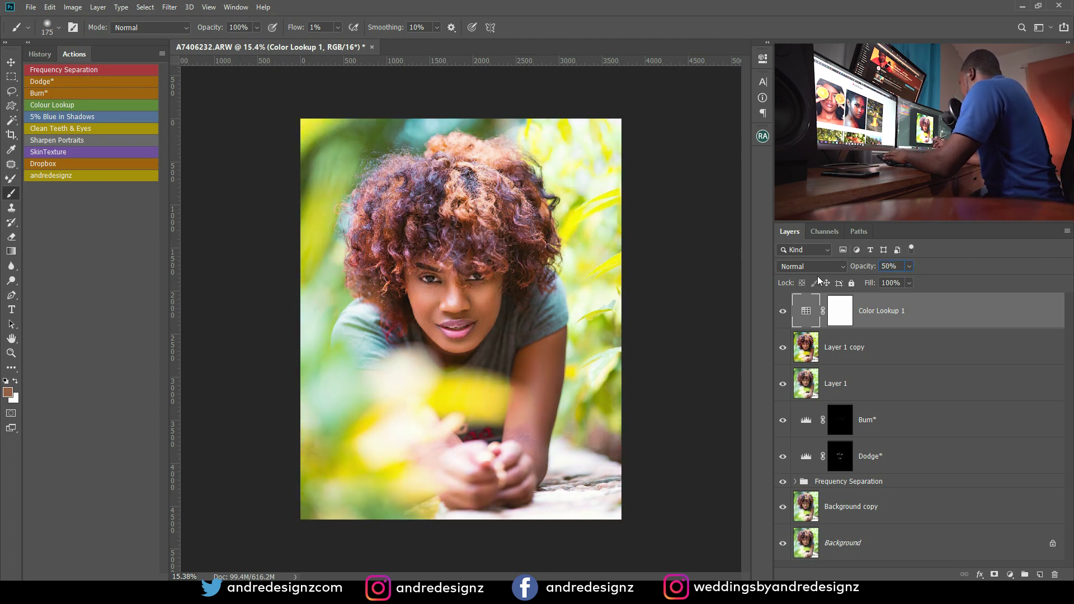
{"action": "left_click", "coordinate": [77, 117]}
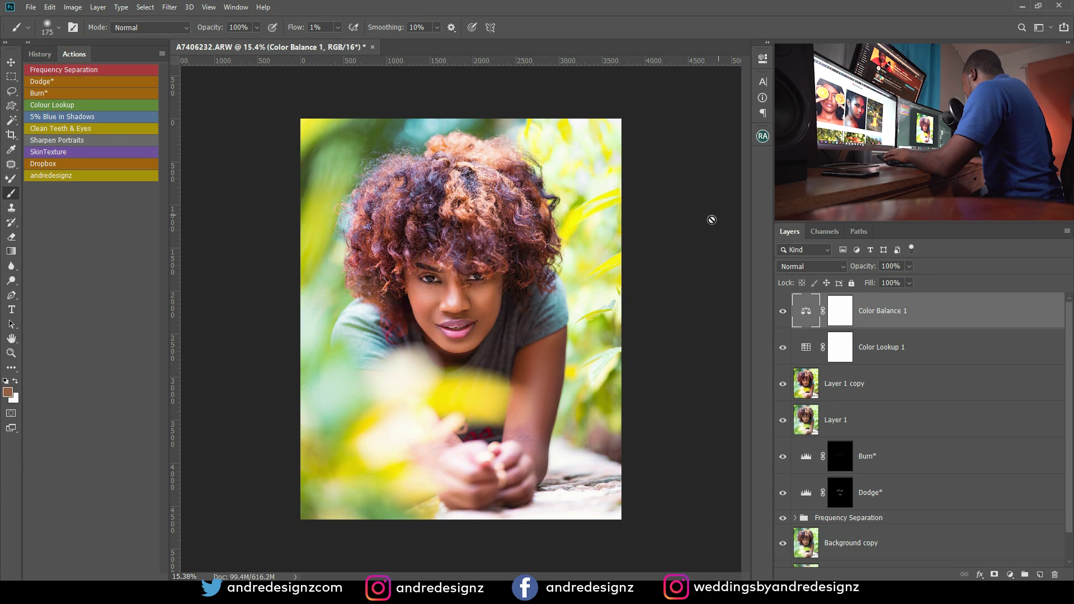
{"action": "scroll", "coordinate": [523, 416], "scroll_direction": "up", "scroll_amount": 10}
{"action": "scroll", "coordinate": [449, 308], "scroll_direction": "down", "scroll_amount": 3}
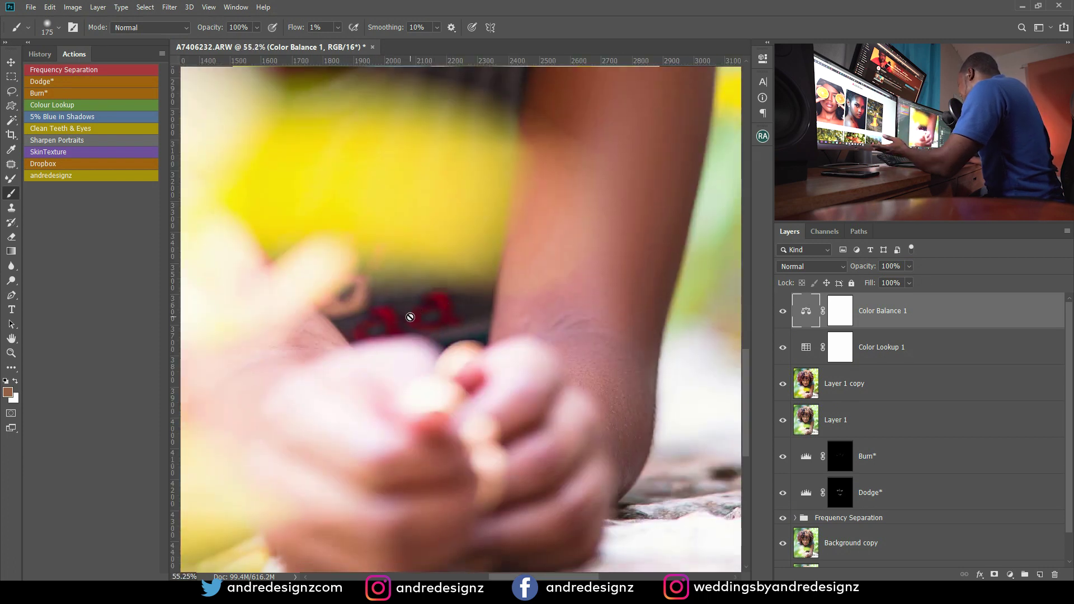
{"action": "scroll", "coordinate": [412, 317], "scroll_direction": "down", "scroll_amount": 10}
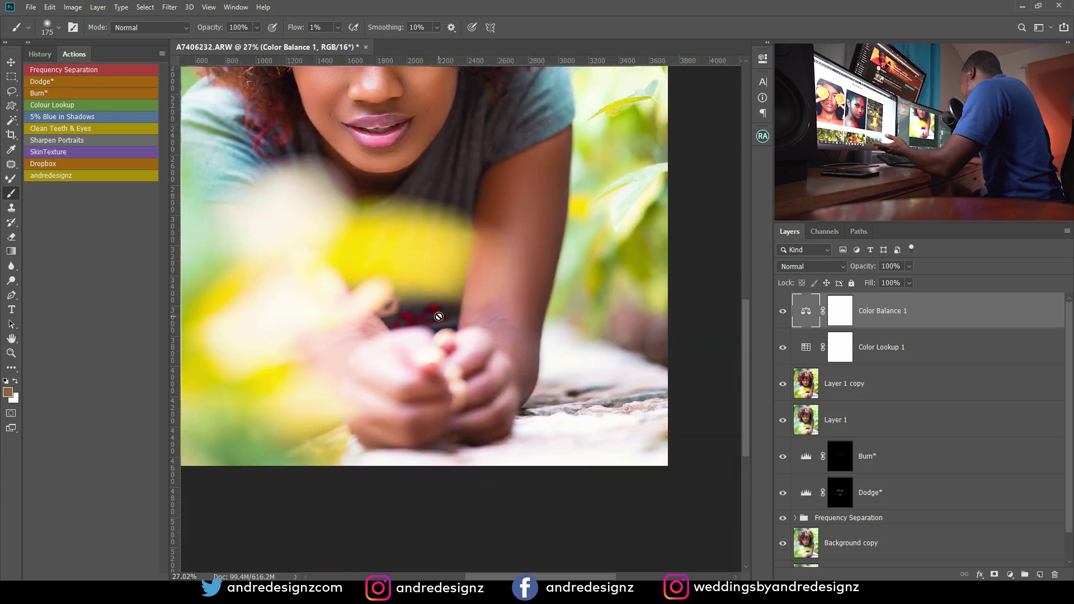
{"action": "scroll", "coordinate": [448, 317], "scroll_direction": "up", "scroll_amount": 2}
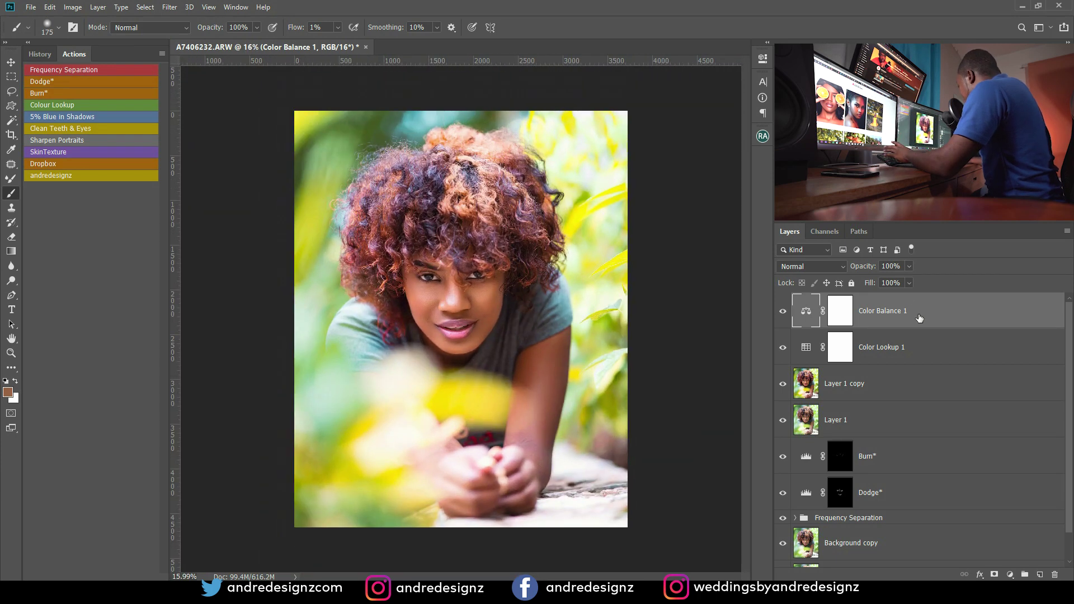
{"action": "scroll", "coordinate": [448, 291], "scroll_direction": "up", "scroll_amount": 6}
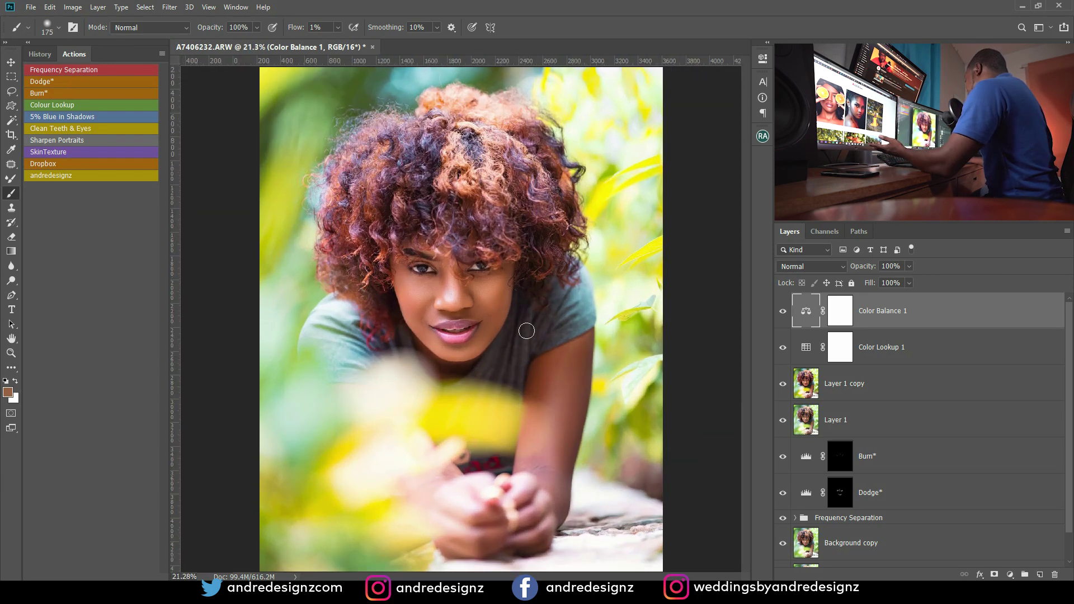
{"action": "scroll", "coordinate": [414, 267], "scroll_direction": "down", "scroll_amount": 8}
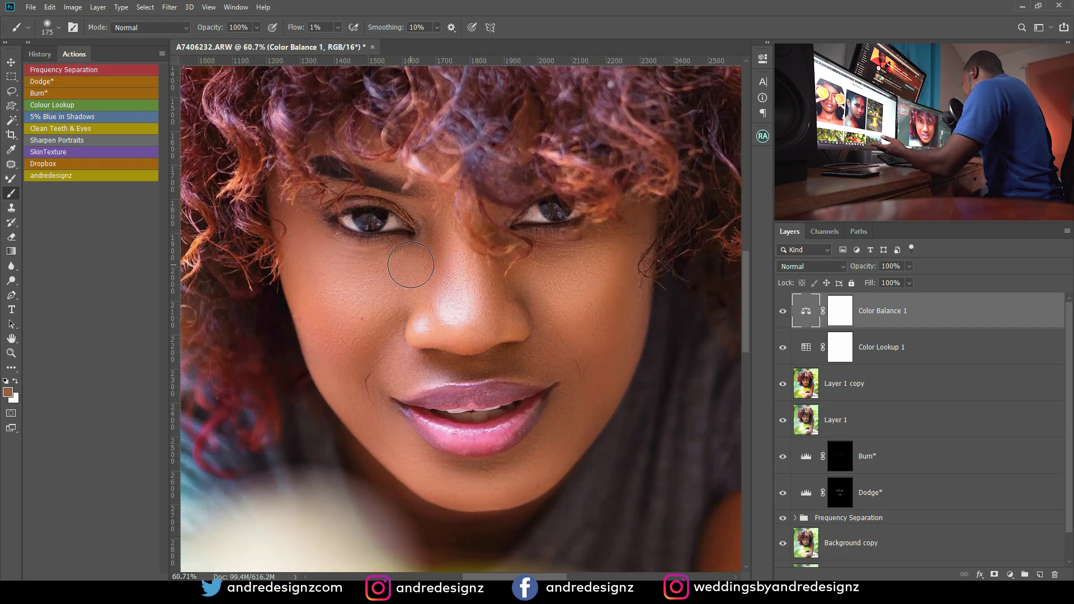